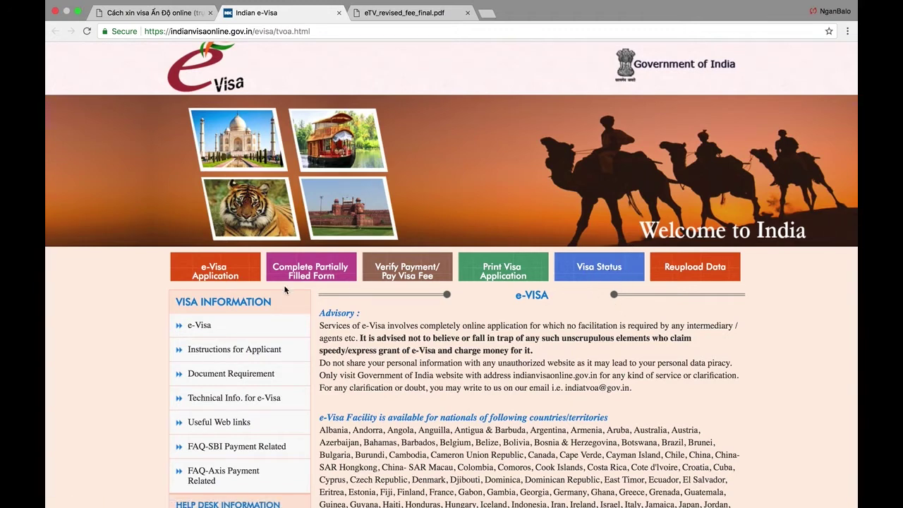
- Start a new application with the e-Visa Application button on the home page
left_click(232, 278)
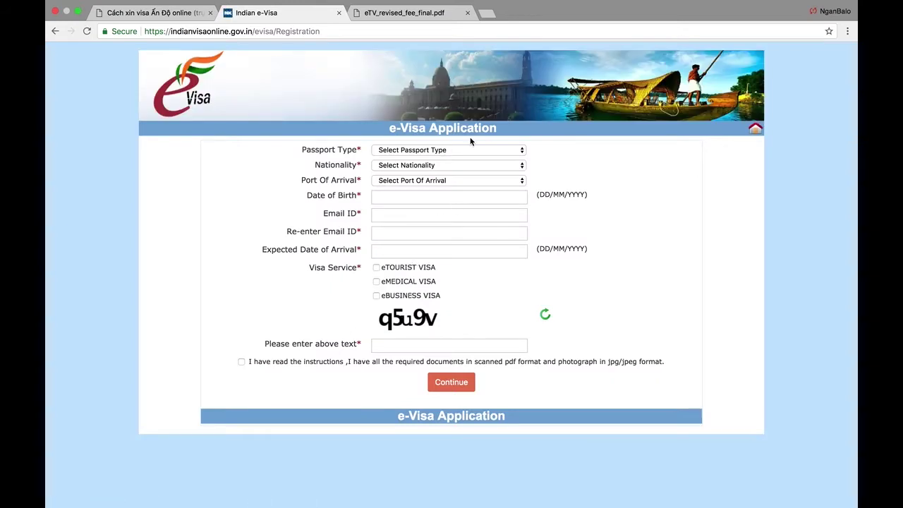
- Choose Ordinary Passport, Vietnam nationality and Delhi Airport as the port of arrival
left_click(453, 151)
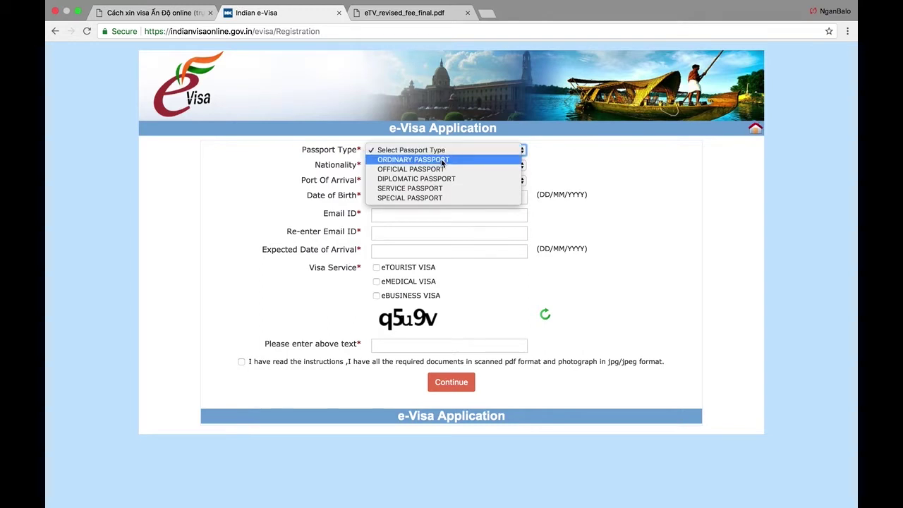
left_click(442, 160)
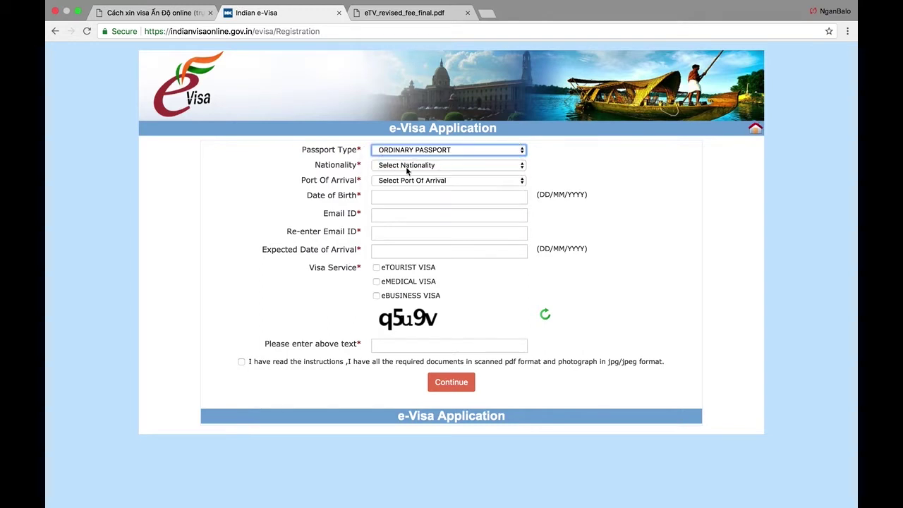
left_click(410, 166)
scroll(410, 166, "down", 15)
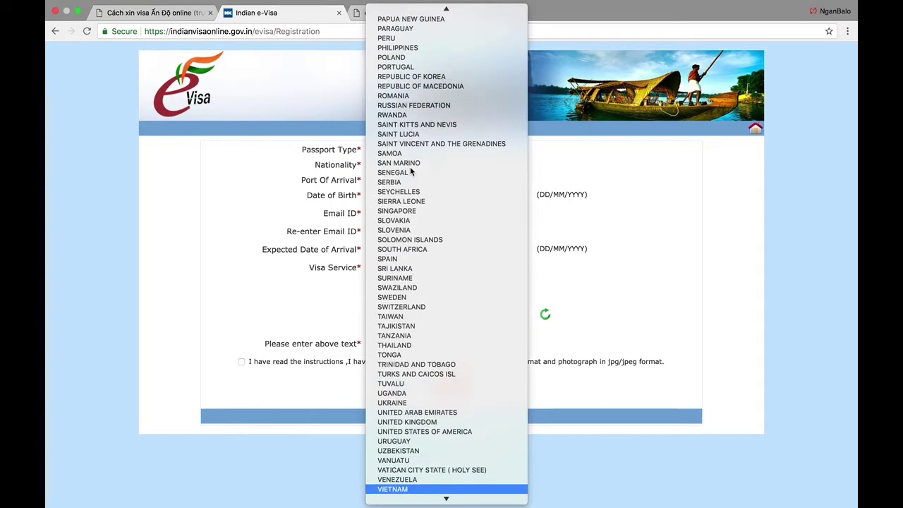
left_click(395, 488)
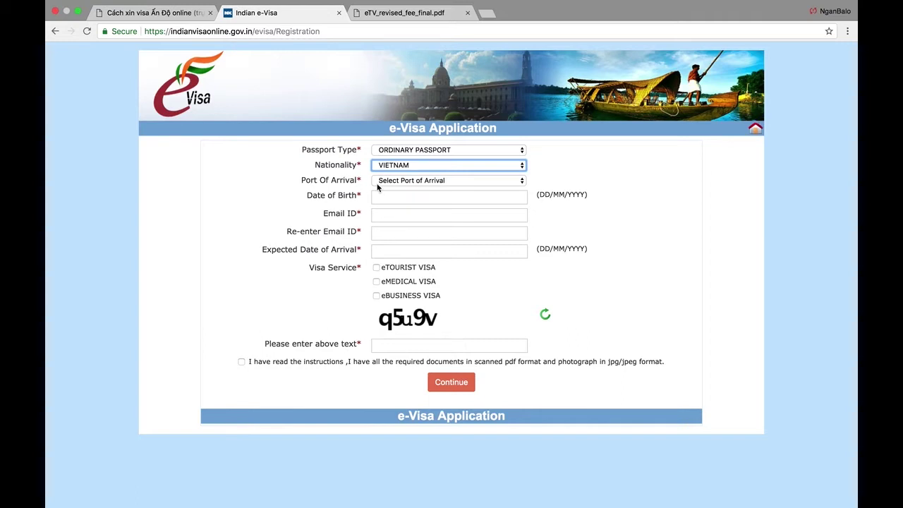
left_click(427, 184)
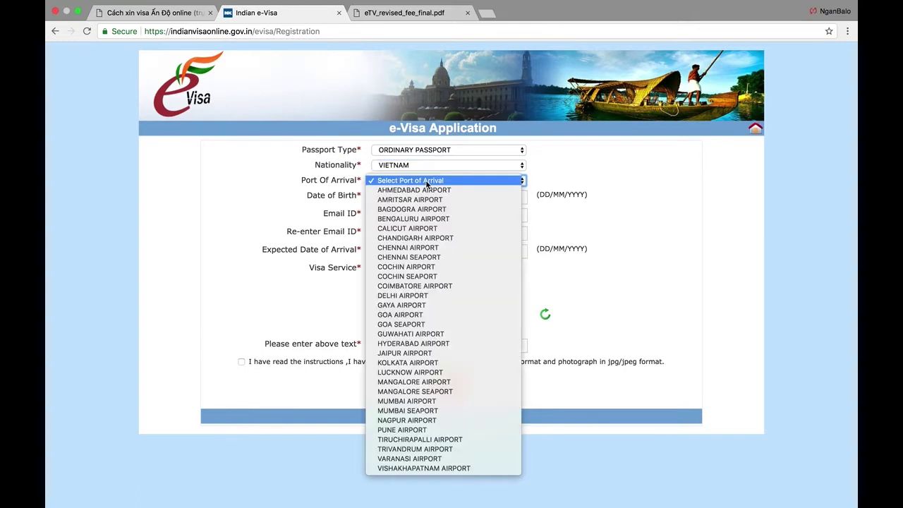
left_click(416, 296)
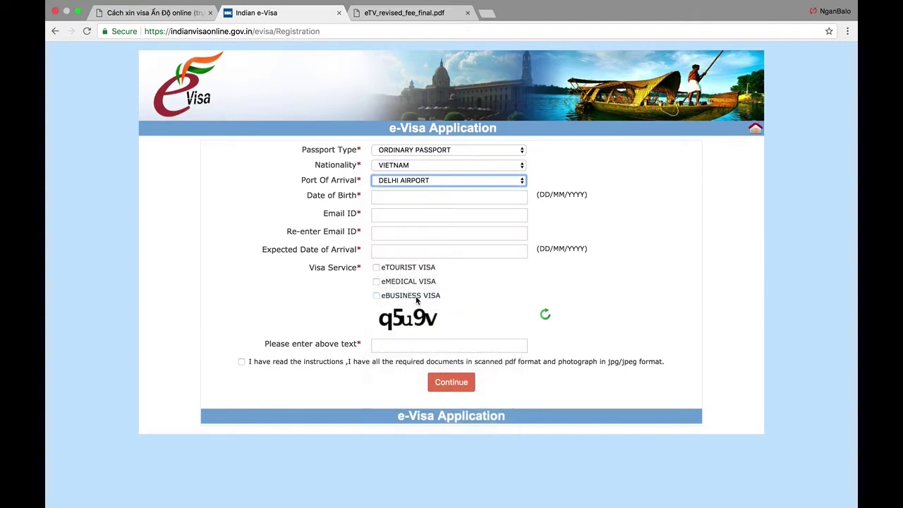
- Set the date of birth to 02/05/1995
left_click(396, 200)
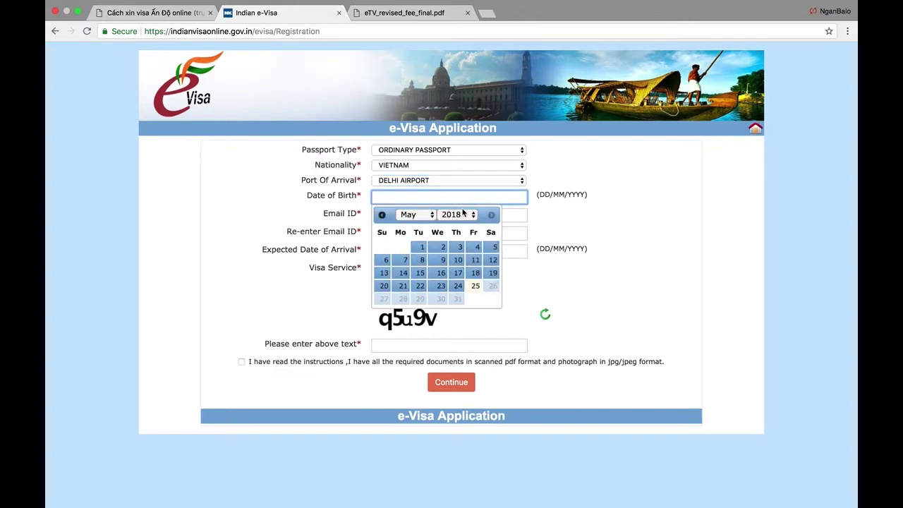
left_click(464, 220)
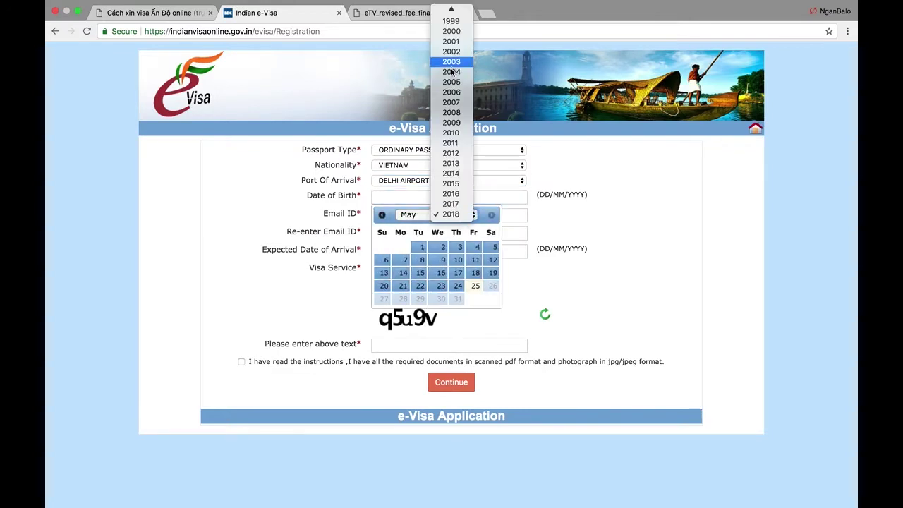
left_click(451, 61)
left_click(455, 222)
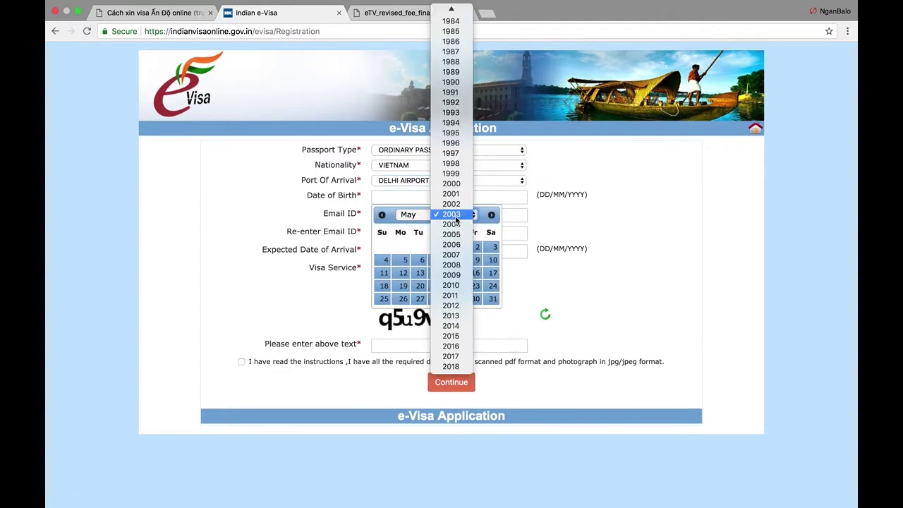
left_click(451, 133)
left_click(424, 247)
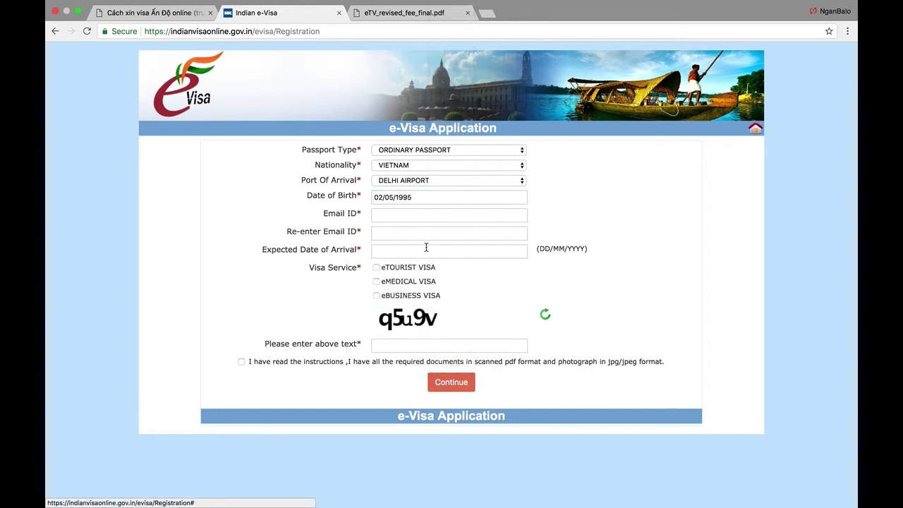
- Enter the applicant's email address in both email fields
left_click(403, 215)
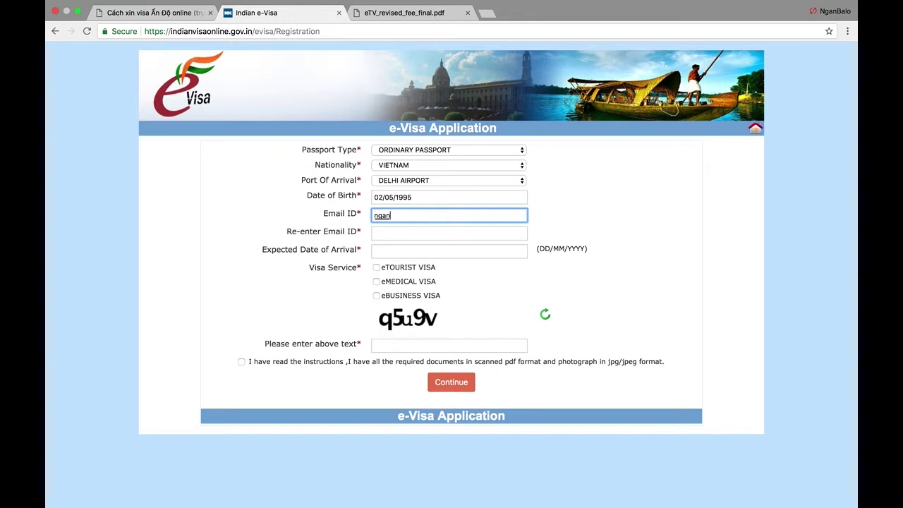
key("Tab")
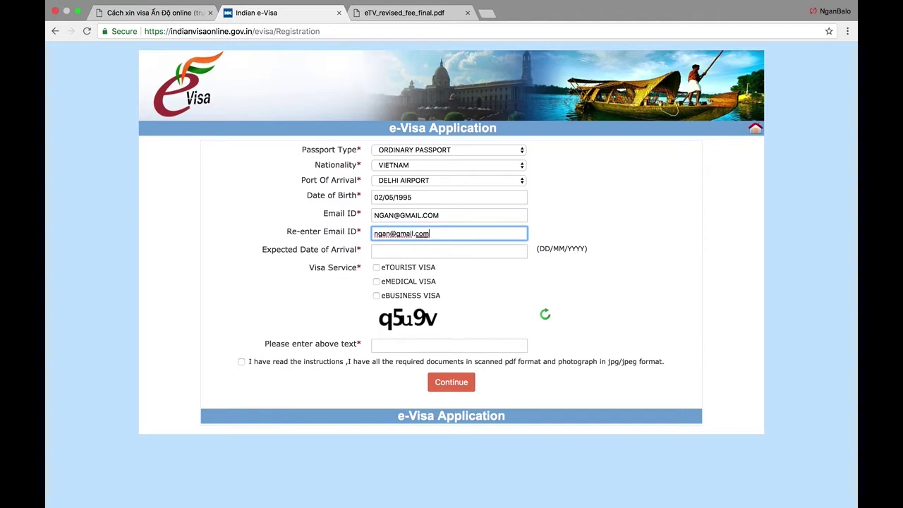
key("Tab")
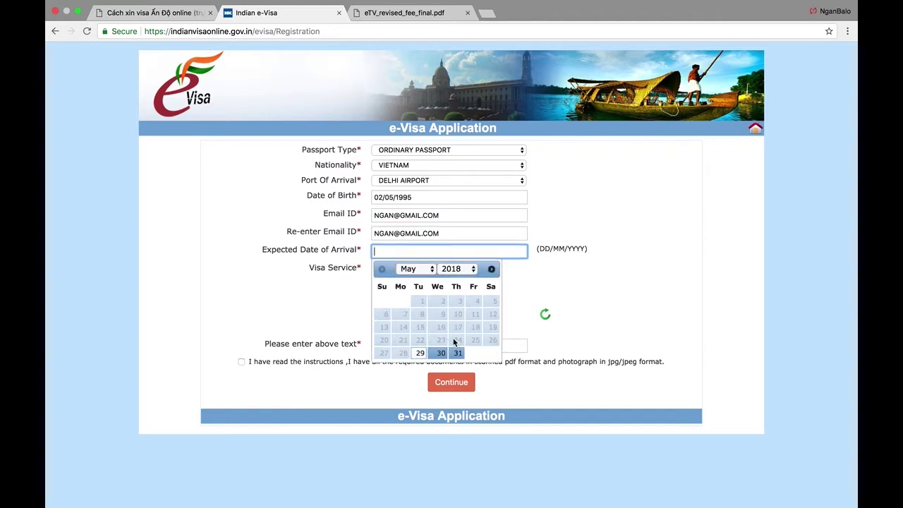
- Set expected arrival to 14/06/2018, tick eTOURIST VISA and acknowledge the notice
left_click(491, 269)
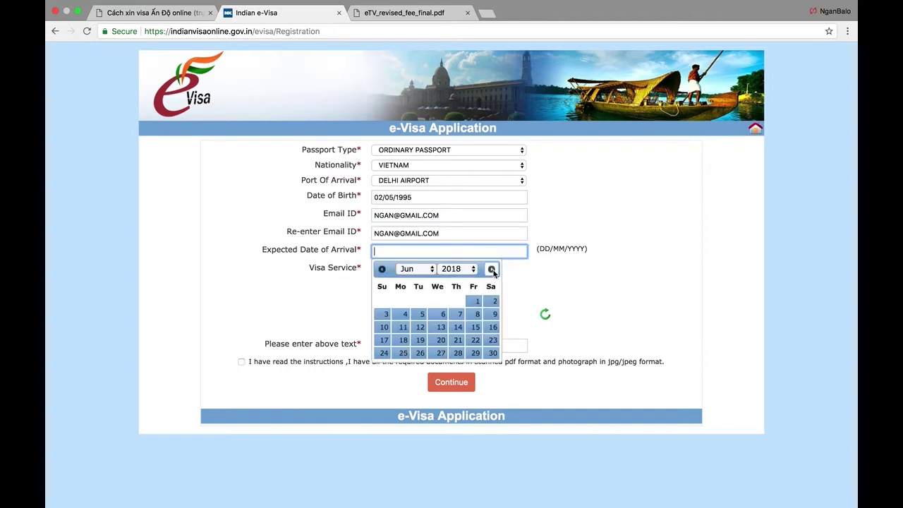
left_click(457, 328)
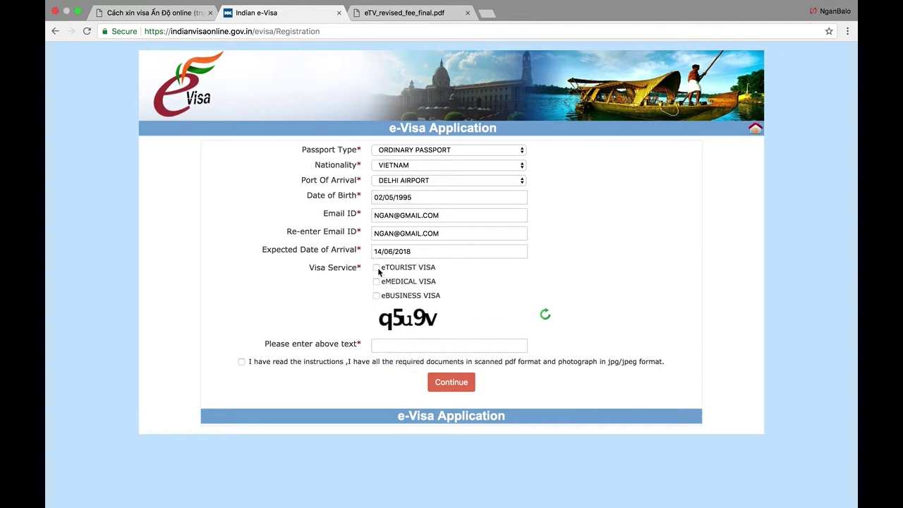
left_click(377, 269)
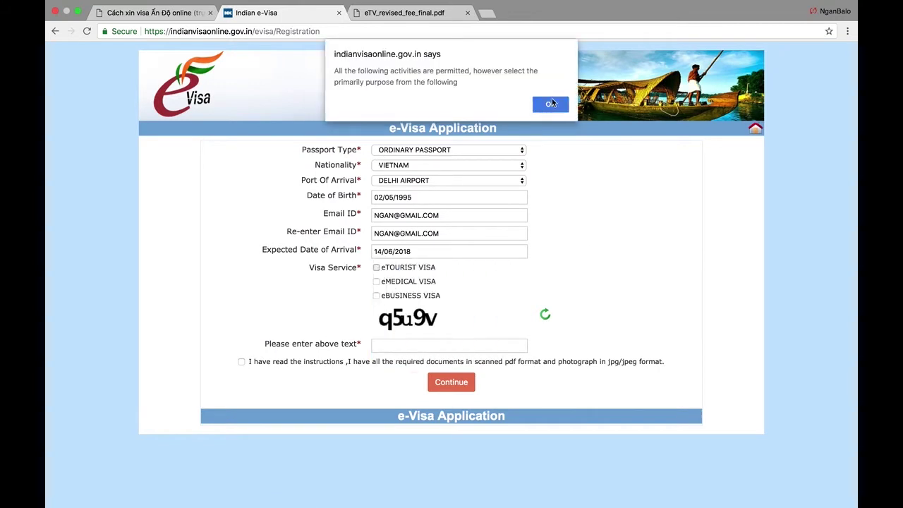
left_click(550, 105)
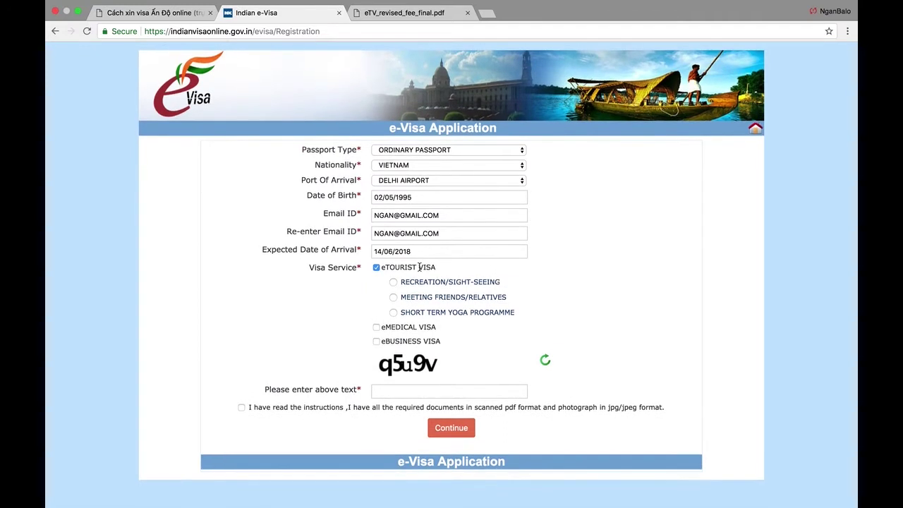
- Choose Recreation/Sight-seeing as the visit purpose and enter the captcha text
left_click_drag(358, 268, 315, 267)
left_click(341, 268)
left_click(407, 393)
type("q5u")
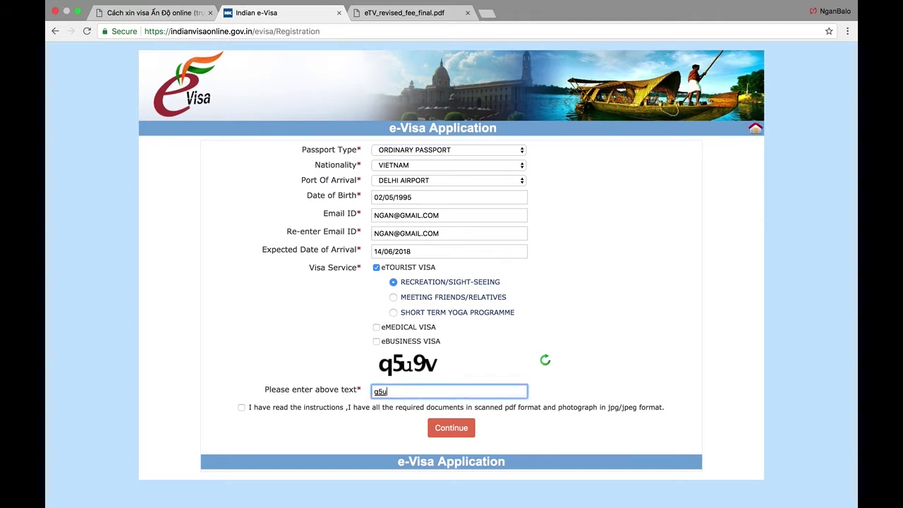
type("9v")
- Confirm the instructions, submit the registration and dismiss the required-documents note
left_click(240, 407)
left_click(448, 426)
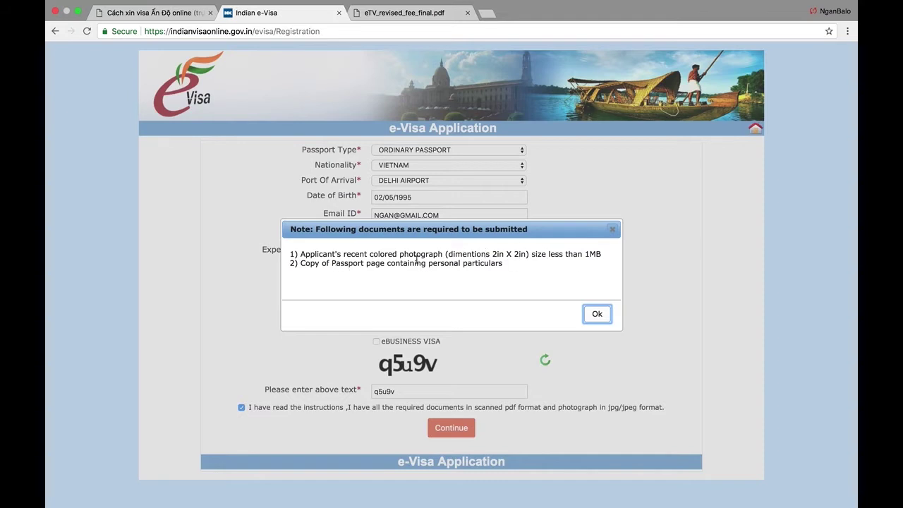
left_click(597, 315)
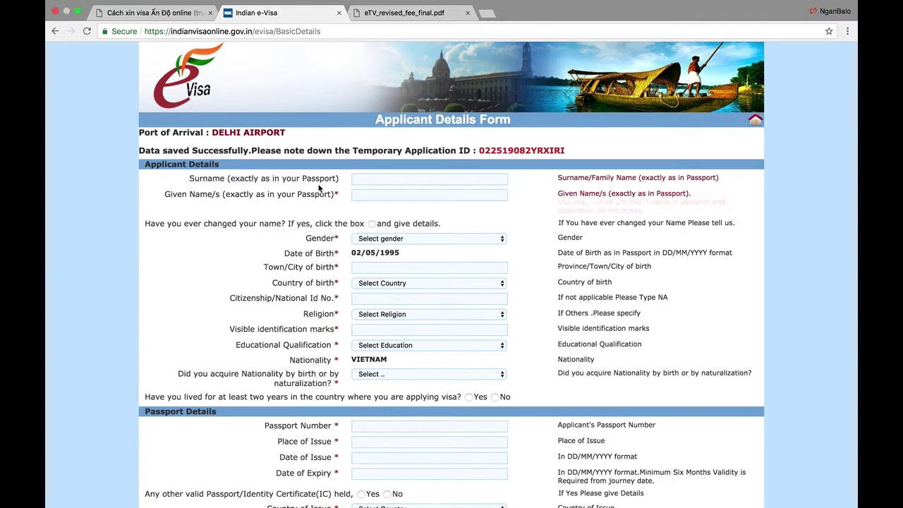
- Enter the applicant's surname and given name
left_click(428, 182)
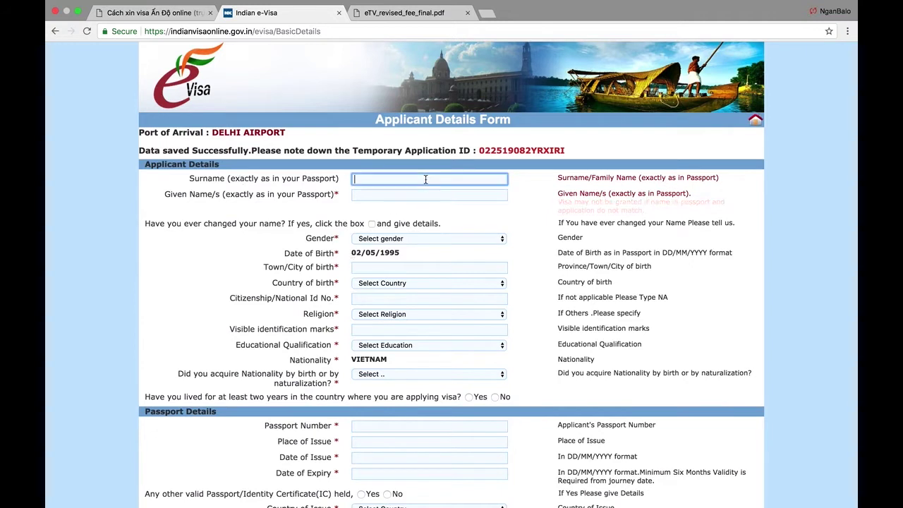
type("ha")
left_click(428, 194)
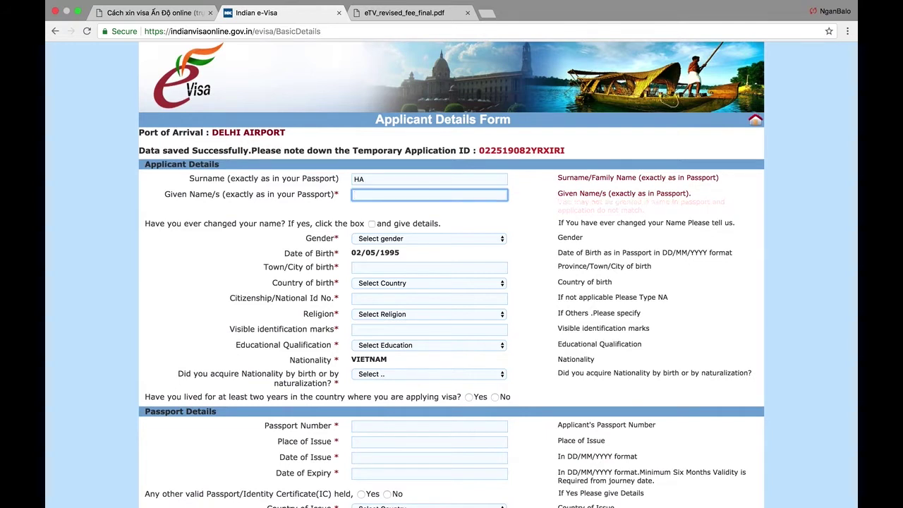
type("van a")
left_click(324, 232)
- Set gender to MALE and place of birth to HANOI, VIETNAM
scroll(285, 244, "down", 2)
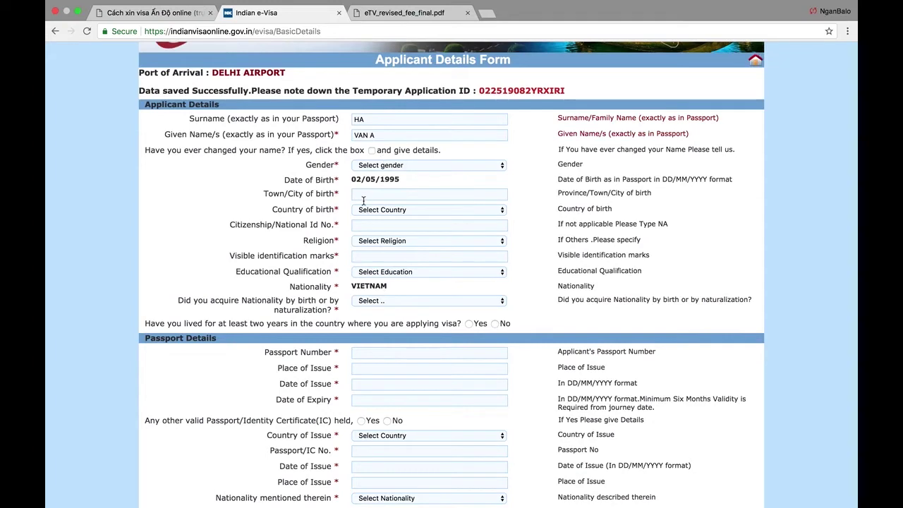
scroll(362, 197, "down", 1)
left_click(442, 143)
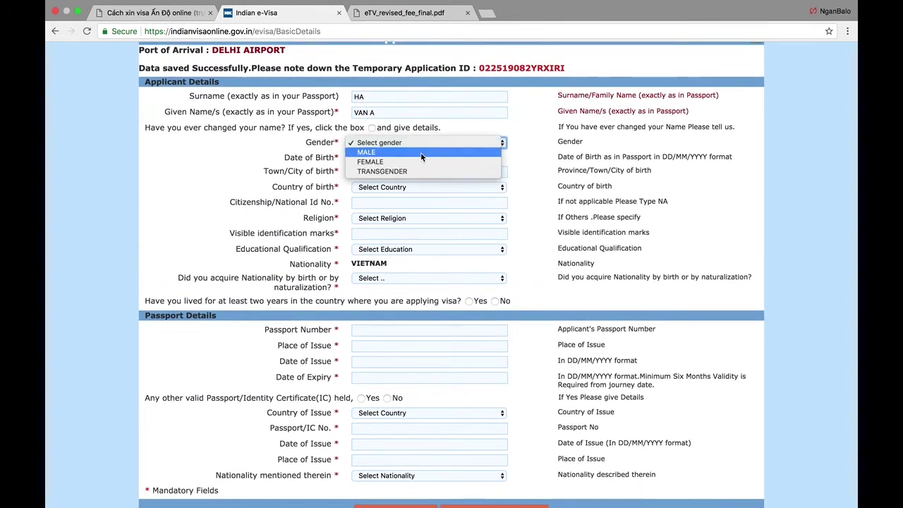
left_click(419, 152)
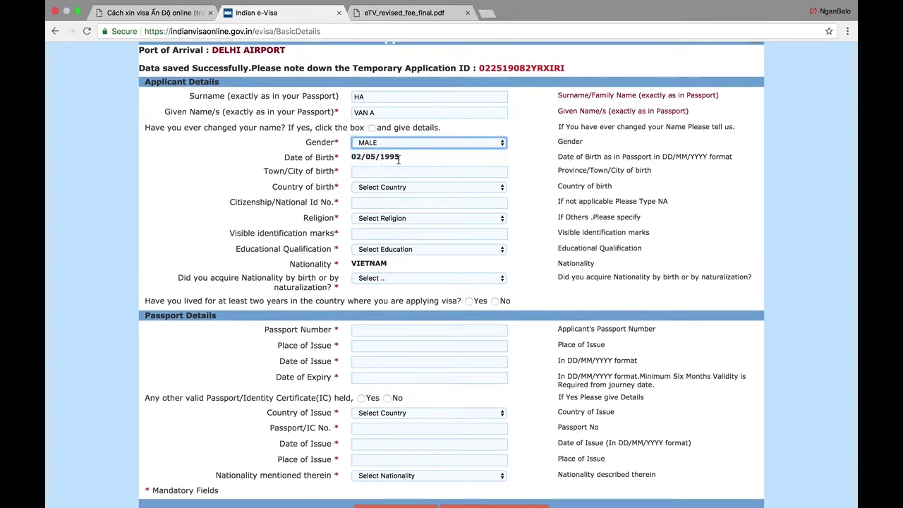
left_click(389, 170)
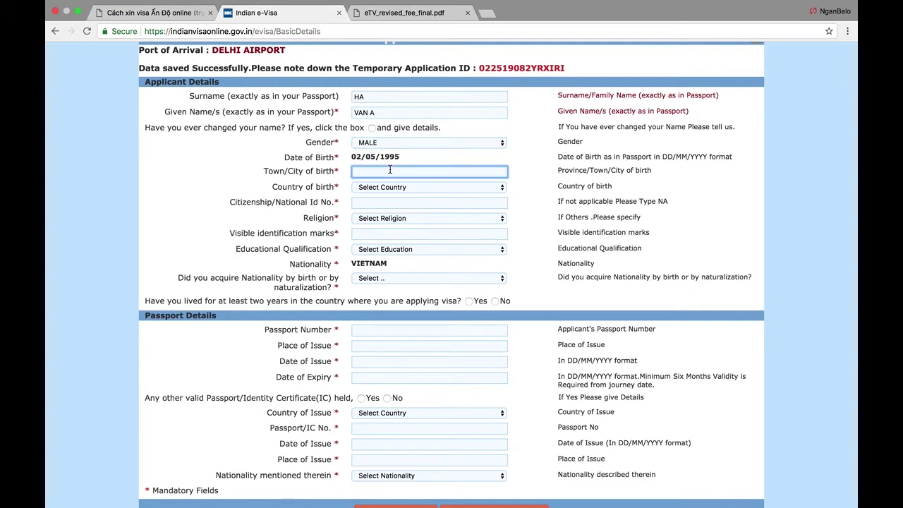
type("hanoi")
left_click(390, 188)
scroll(390, 189, "down", 20)
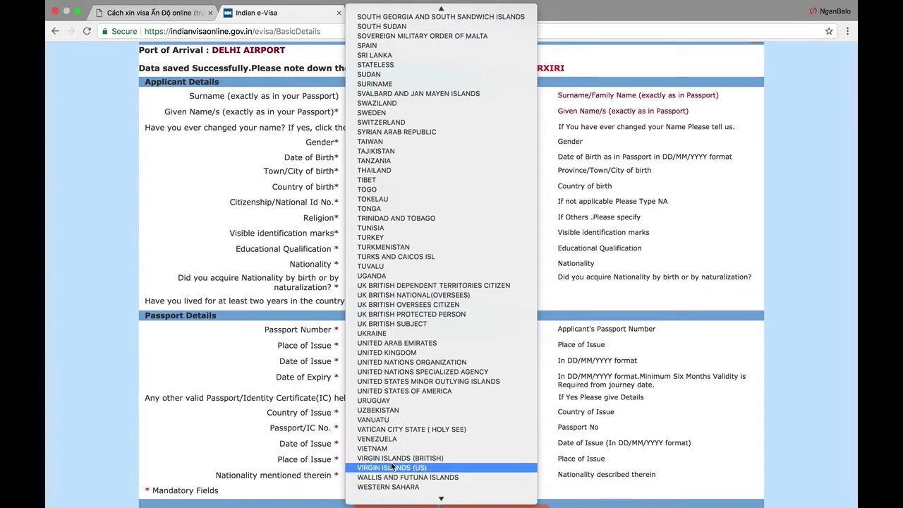
left_click(396, 449)
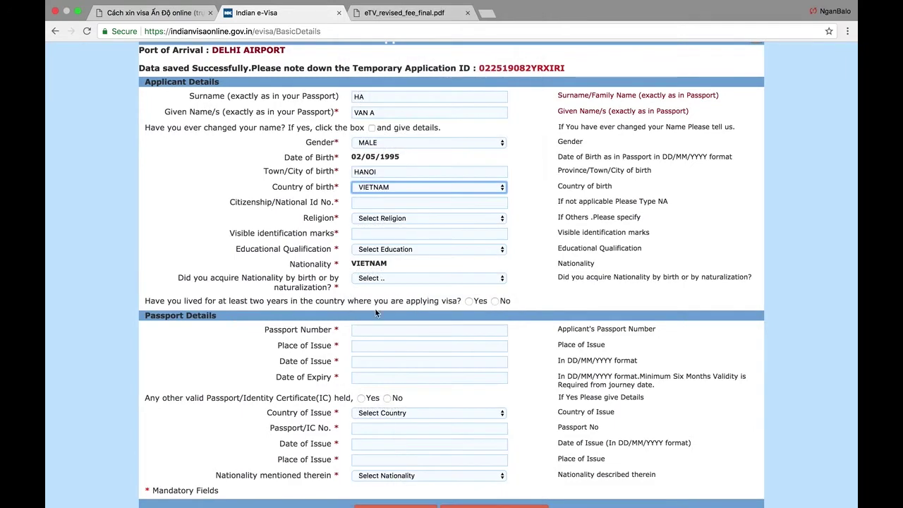
- Enter the applicant's citizenship/national ID number
left_click(361, 203)
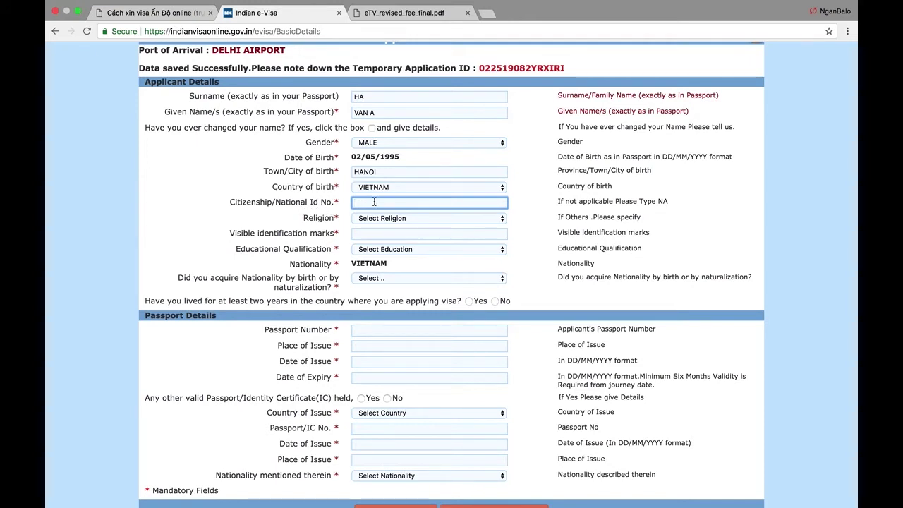
type("123344556")
left_click(383, 218)
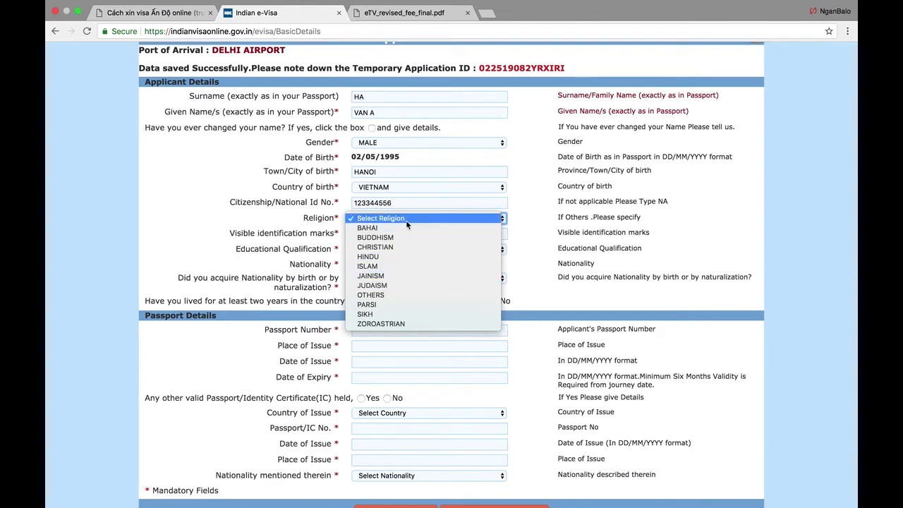
- Set Religion to OTHERS and enter 'mold 2 cm from the upper lip' as the identification mark
left_click(385, 294)
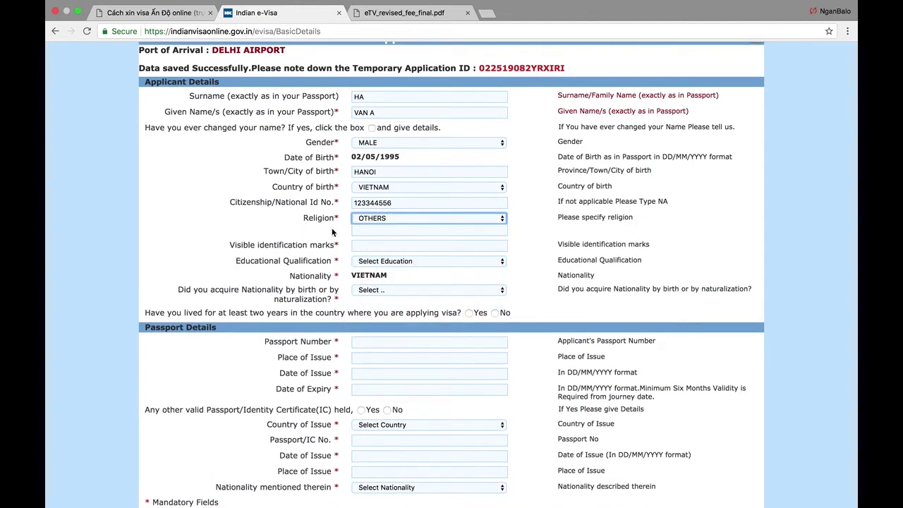
scroll(352, 247, "down", 1)
left_click(386, 215)
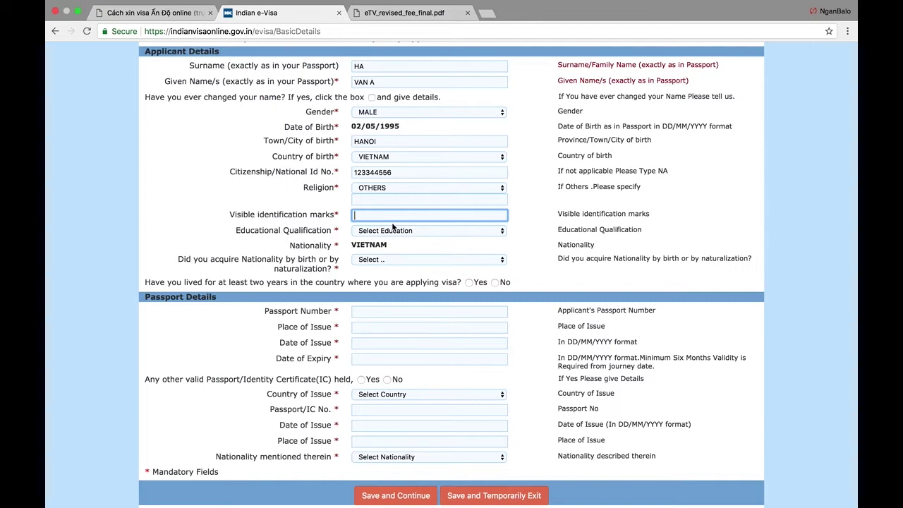
type("mold, 2 cm f")
type("rom the upper lip")
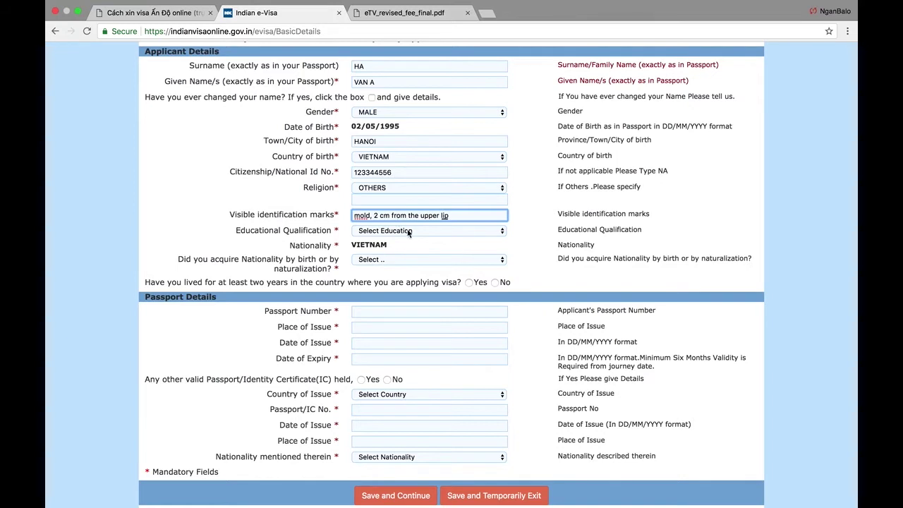
left_click(424, 231)
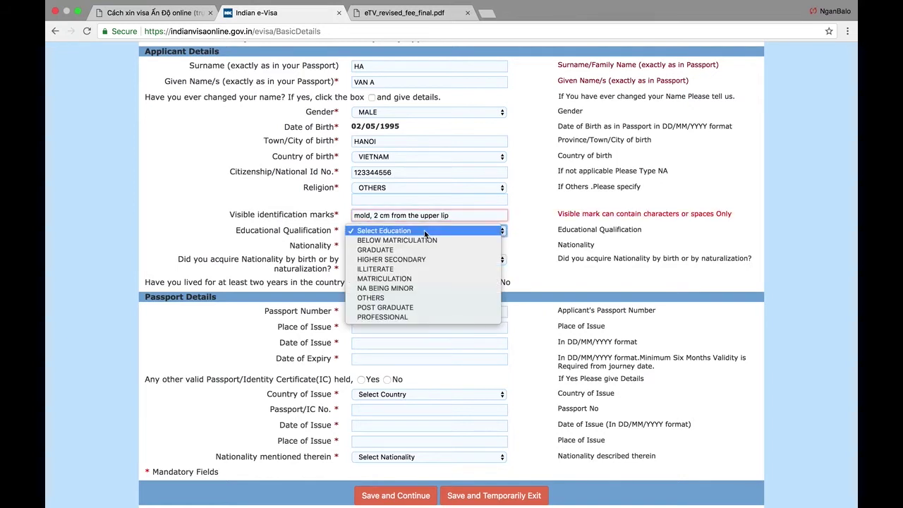
left_click(425, 218)
left_click(373, 215)
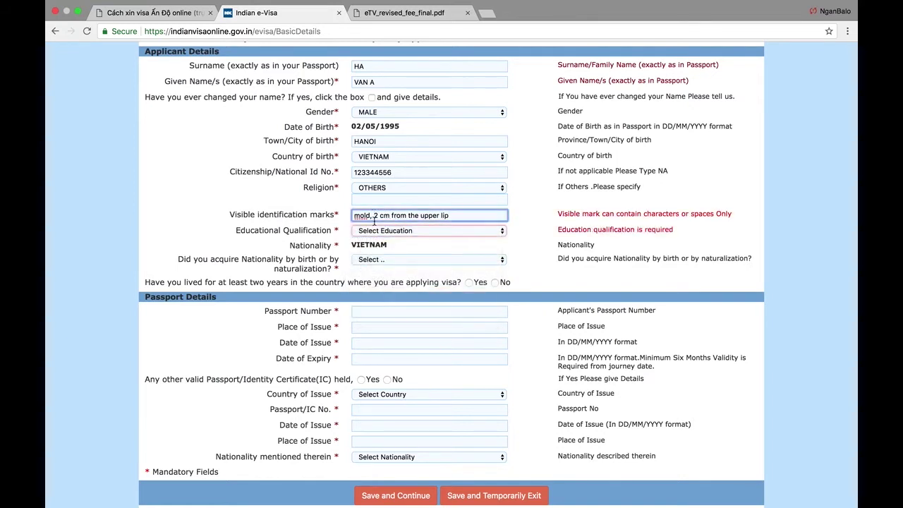
key("BackSpace")
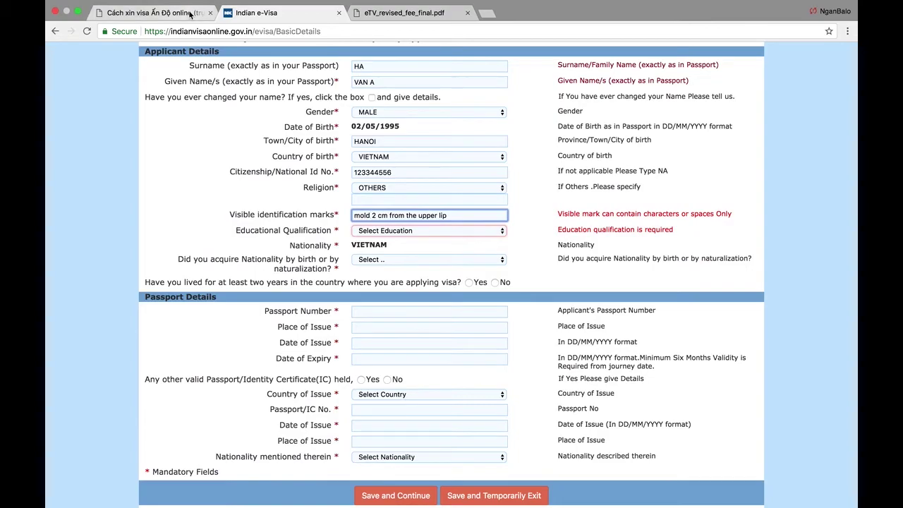
- Switch to the NganBalo guide and scroll to its sample Applicant Details screenshot
left_click(176, 13)
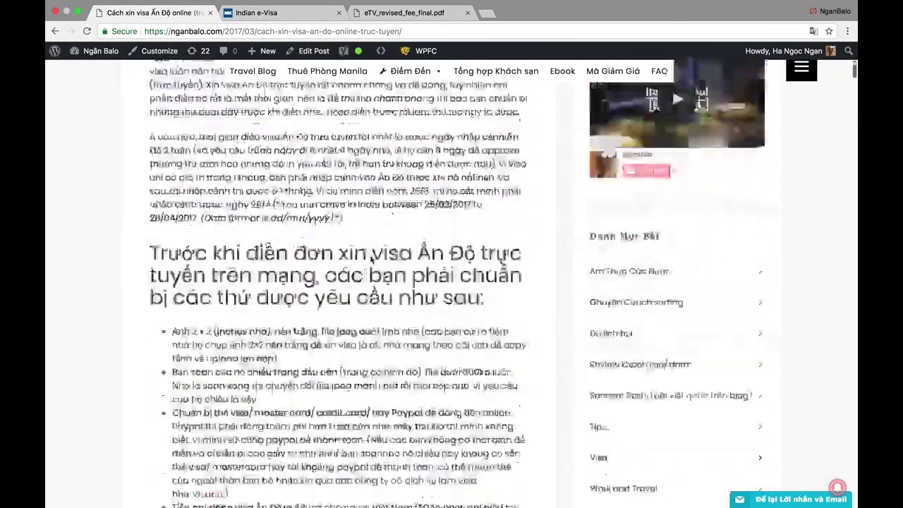
scroll(370, 260, "down", 15)
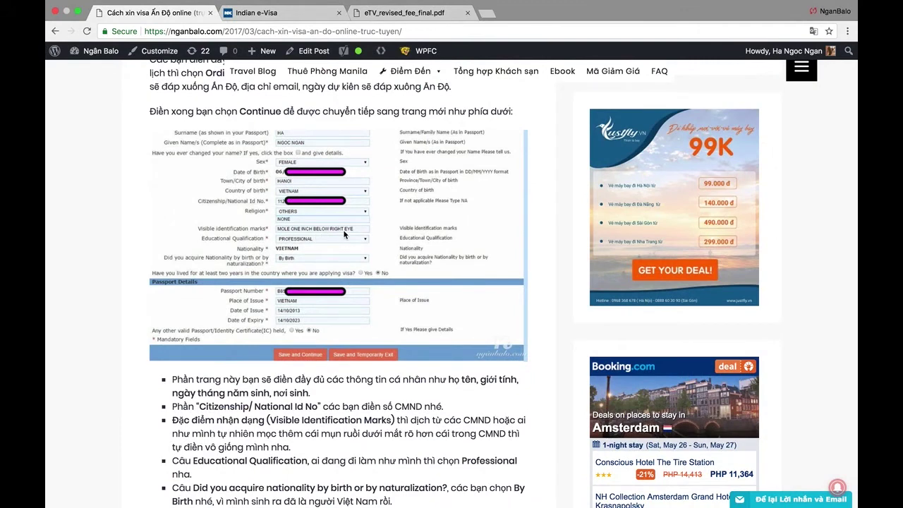
- Change the identification mark to 'mold 2 cm below the right eye'
left_click(316, 14)
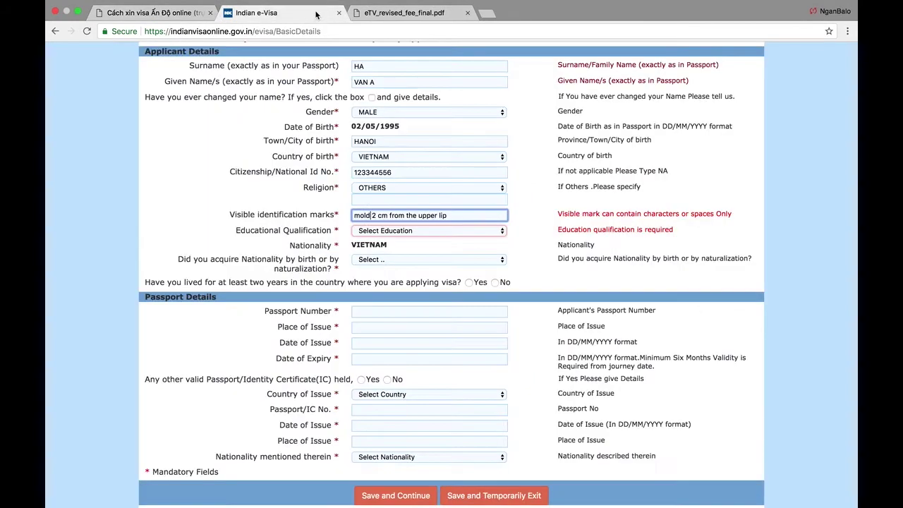
left_click(535, 217)
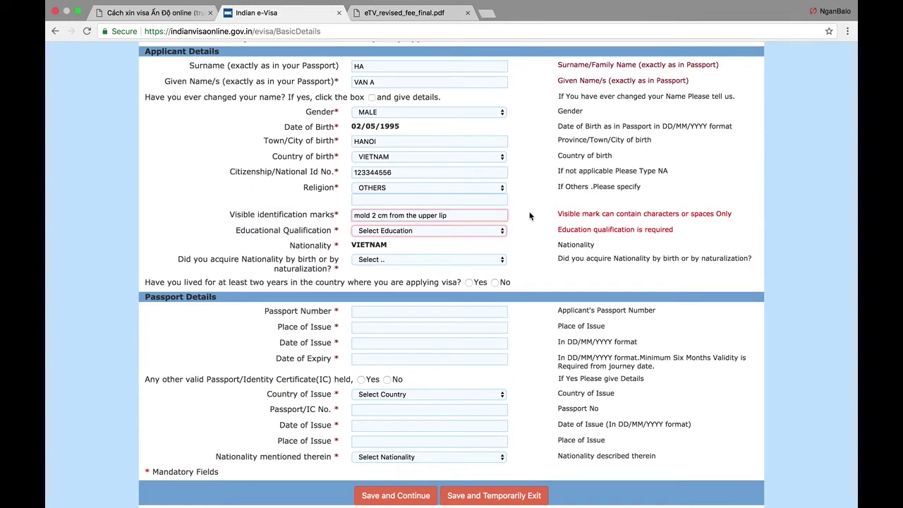
left_click_drag(390, 216, 461, 217)
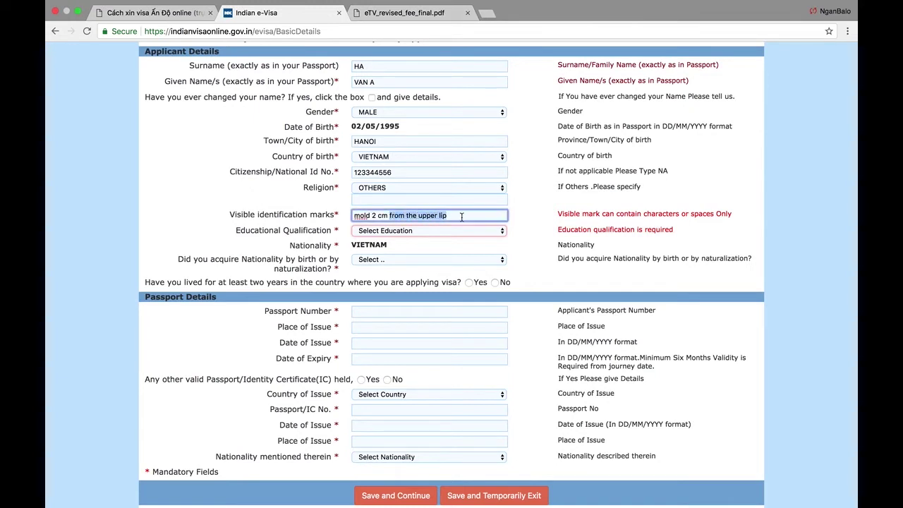
key("BackSpace")
type("abov")
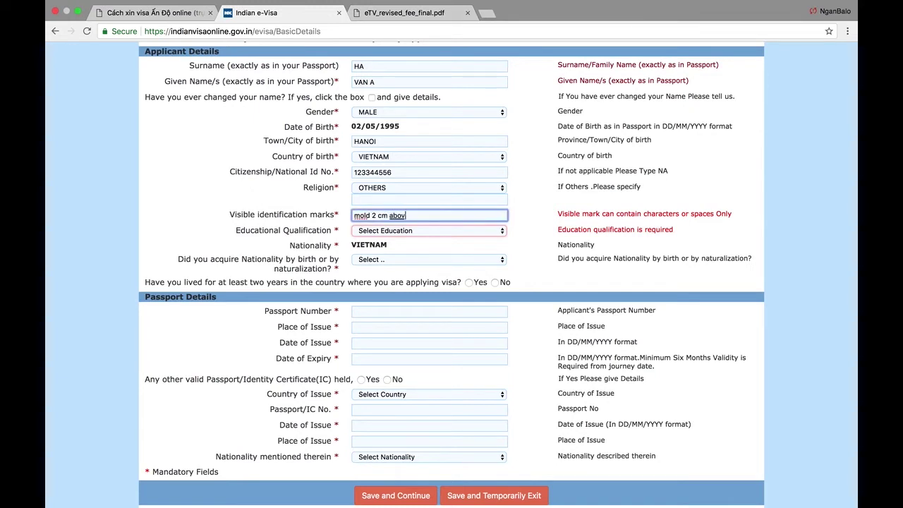
type("e hth")
key("BackSpace")
key("BackSpace")
key("BackSpace")
key("BackSpace")
key("BackSpace")
key("BackSpace")
key("BackSpace")
type("below the right")
- Set Educational Qualification to GRADUATE
left_click(452, 228)
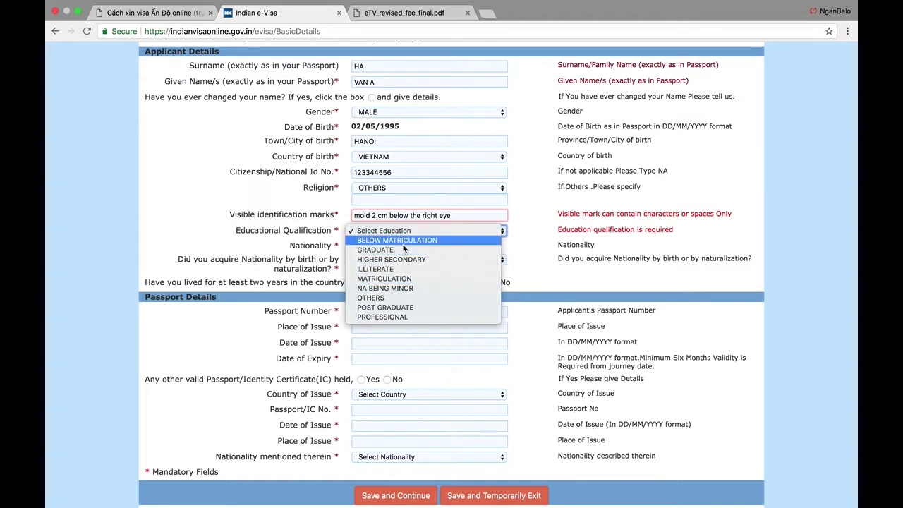
left_click(402, 249)
left_click(425, 233)
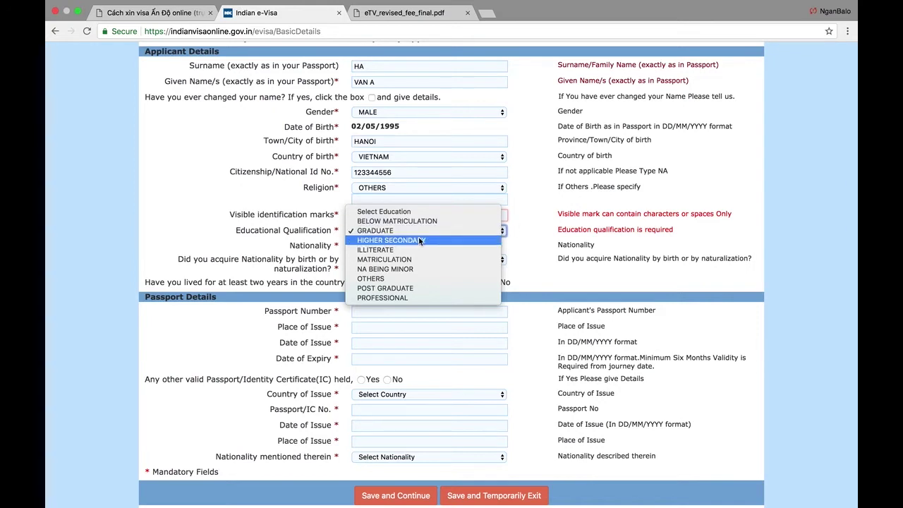
left_click(424, 231)
scroll(409, 261, "down", 1)
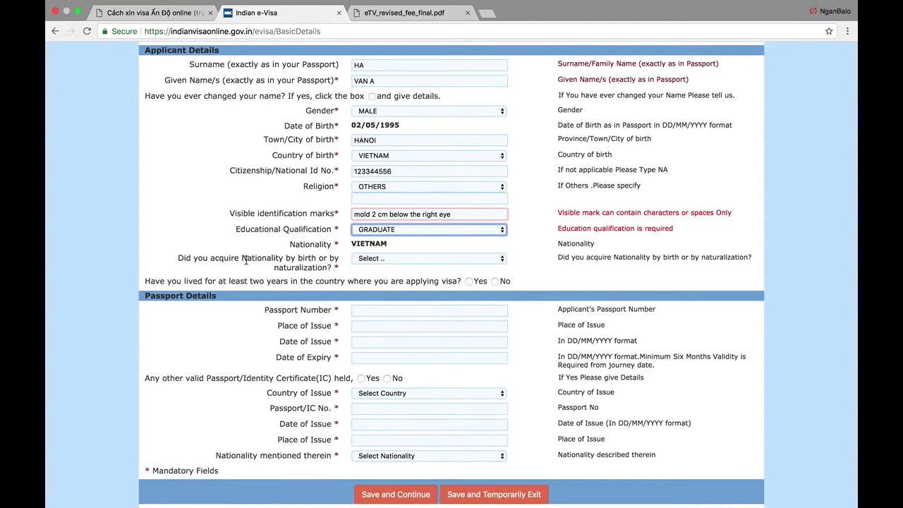
left_click(391, 259)
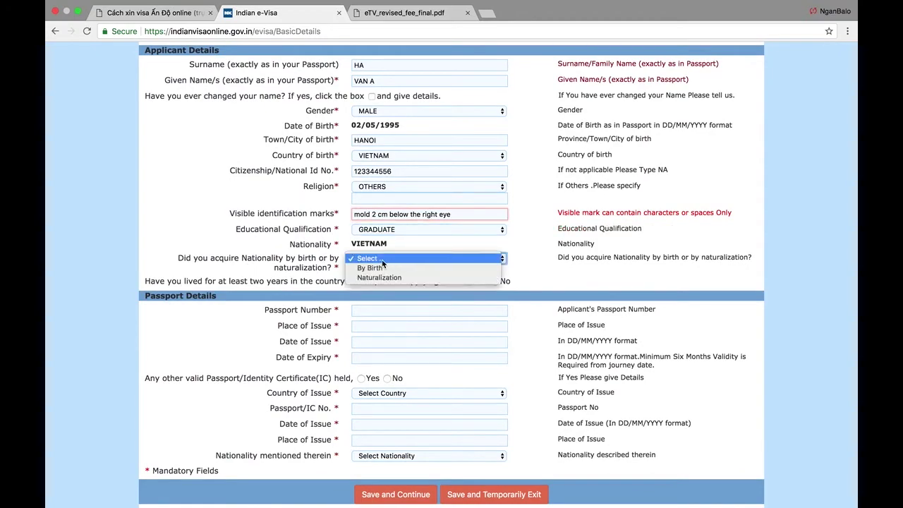
left_click(392, 259)
left_click(152, 13)
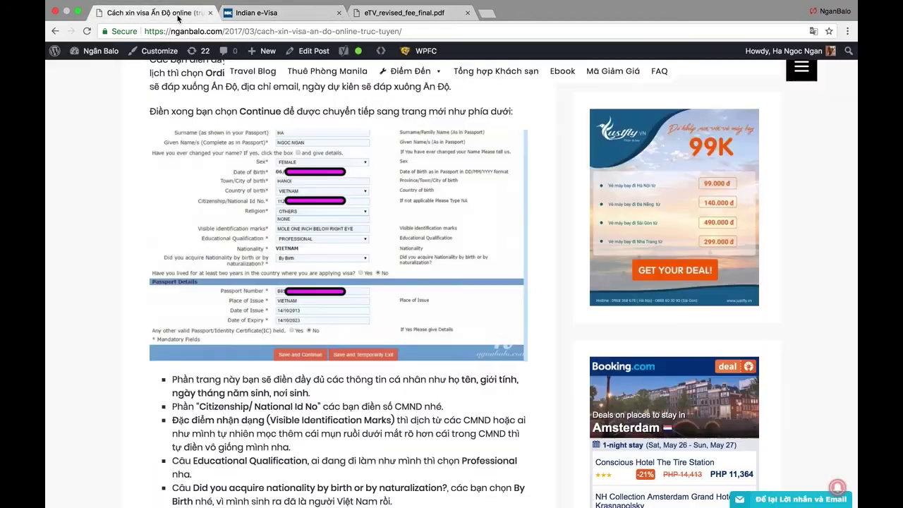
scroll(338, 263, "down", 5)
scroll(339, 262, "up", 3)
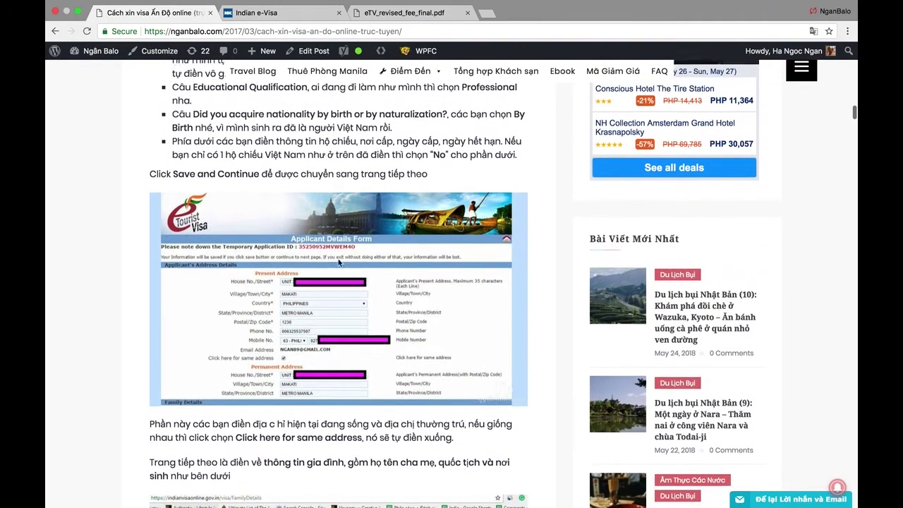
scroll(337, 262, "up", 1)
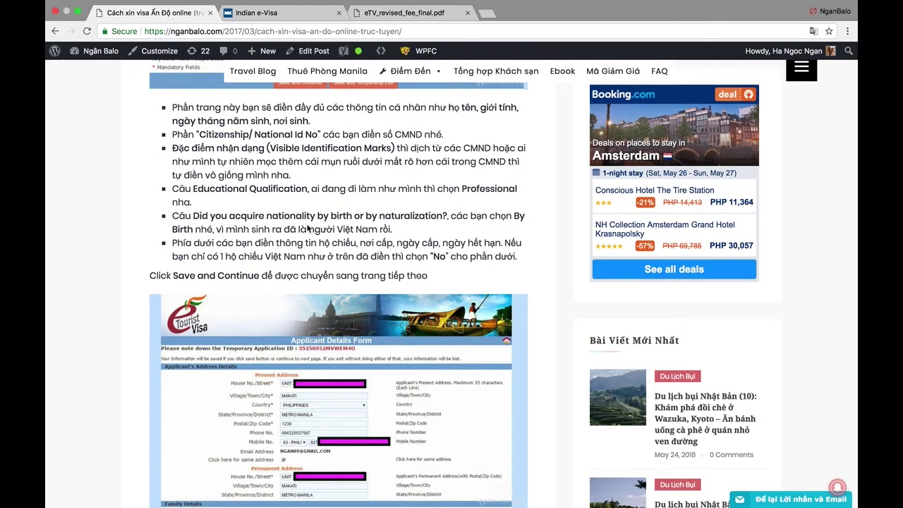
left_click(303, 13)
- Answer By Birth to how nationality was acquired
left_click(395, 260)
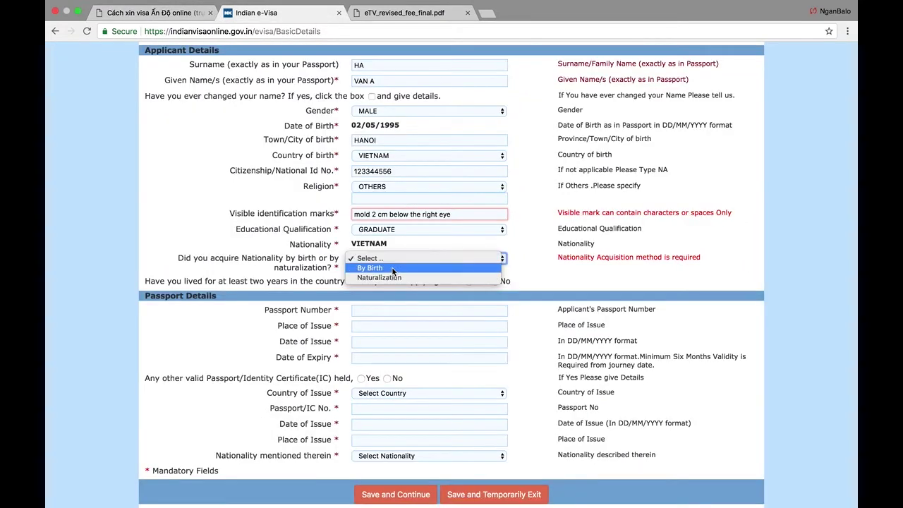
left_click(394, 269)
scroll(304, 272, "down", 1)
scroll(304, 272, "up", 1)
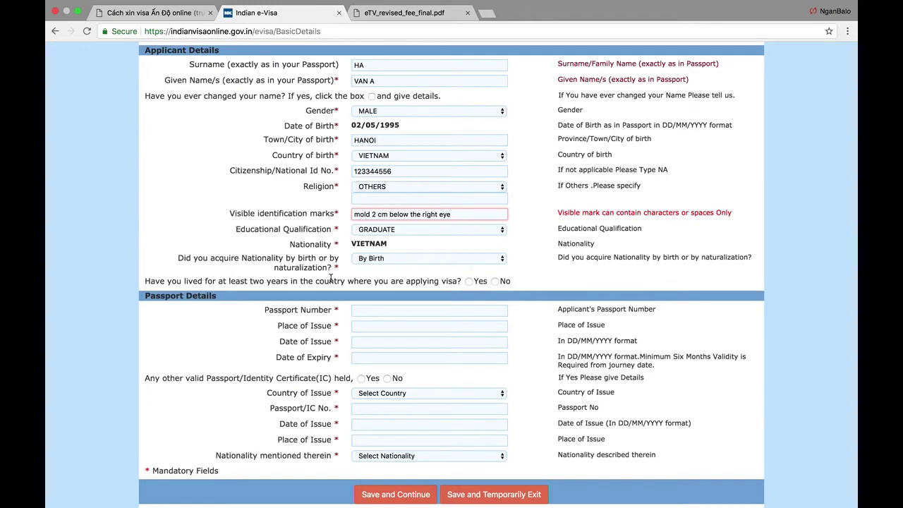
- Check the NganBalo guide's example, then return to the e-Visa application tab
left_click(152, 13)
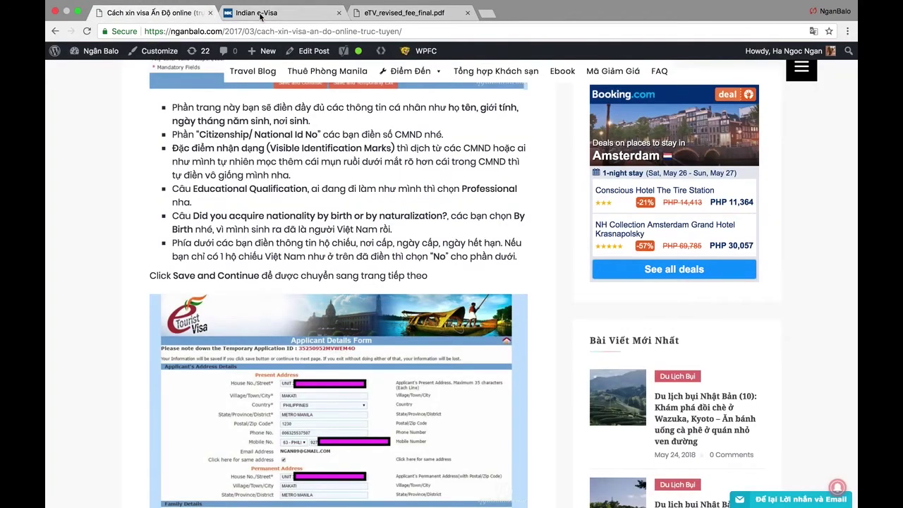
scroll(303, 185, "up", 3)
scroll(302, 185, "up", 1)
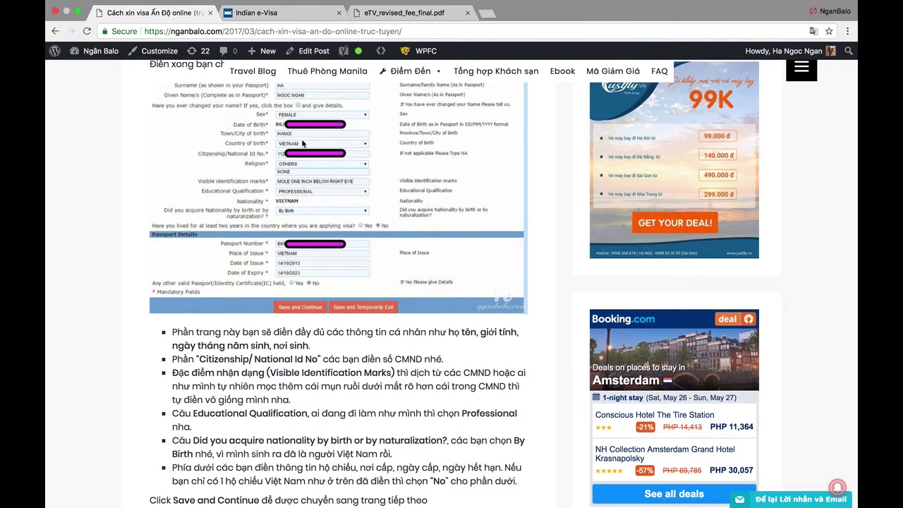
left_click(293, 18)
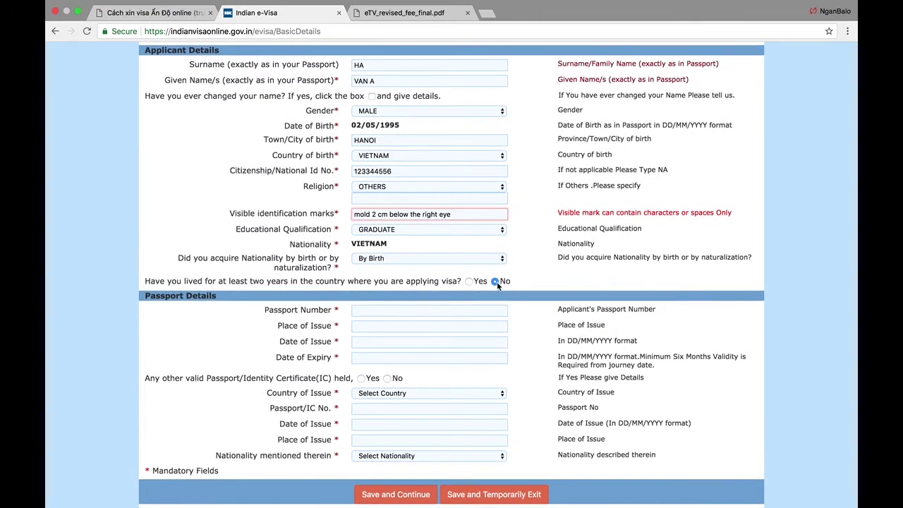
- Enter the passport number and HO CHI MINH as the place of issue
left_click(409, 312)
type("B1234556")
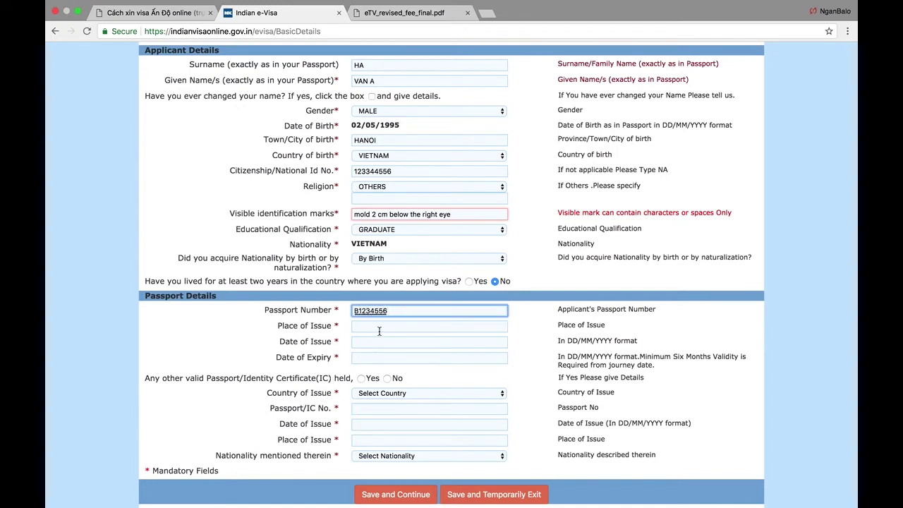
left_click(376, 331)
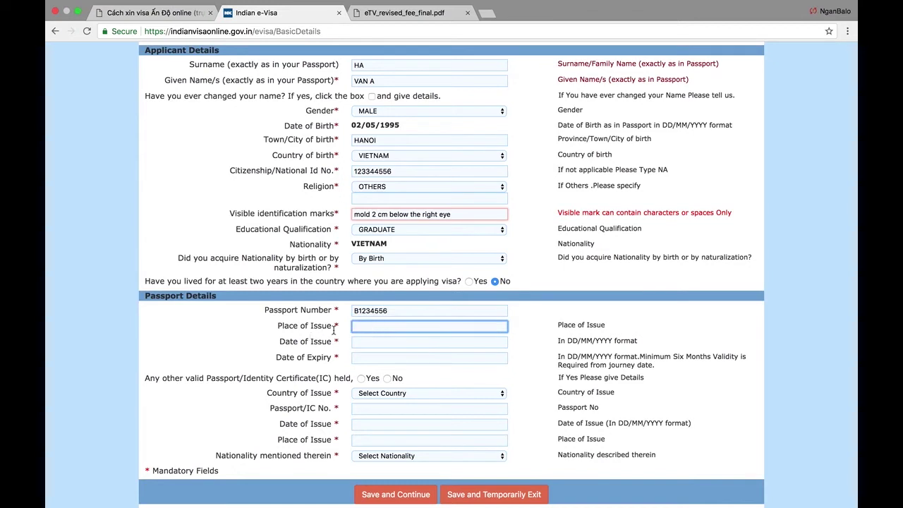
type("ho chi minh")
- Set passport issue 03/04/2018, expiry 05/07/2021, and answer No to another passport
left_click(373, 343)
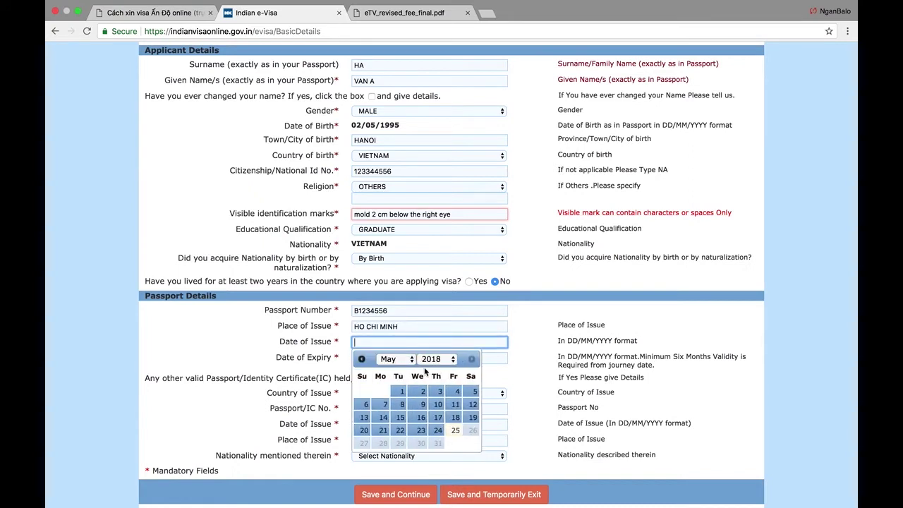
left_click(361, 359)
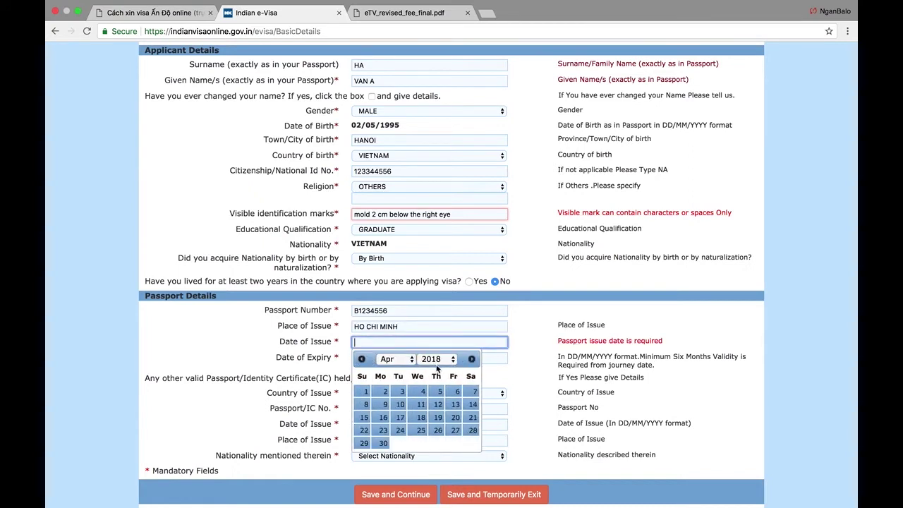
left_click(401, 391)
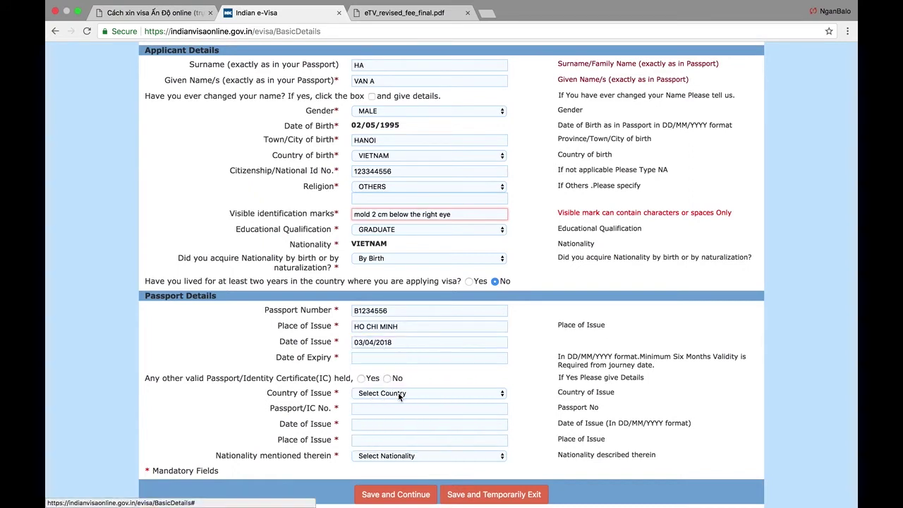
left_click(379, 355)
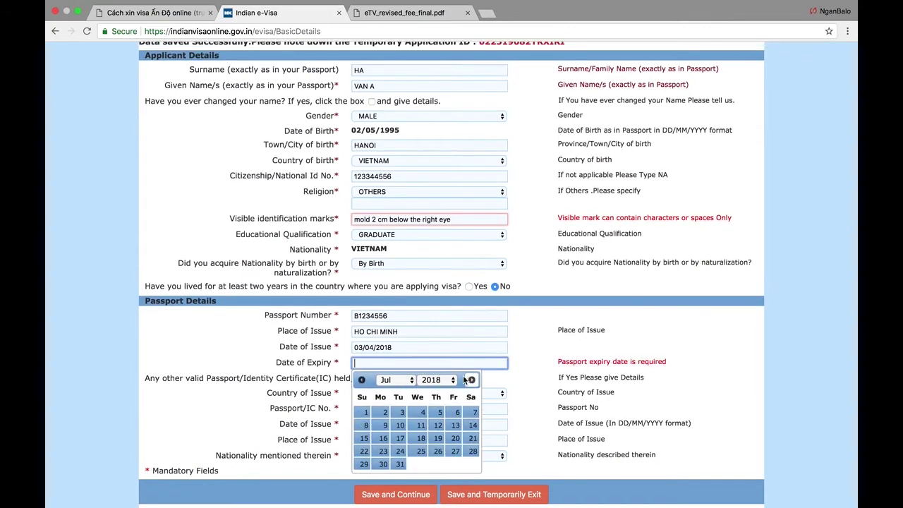
left_click(436, 380)
left_click(429, 409)
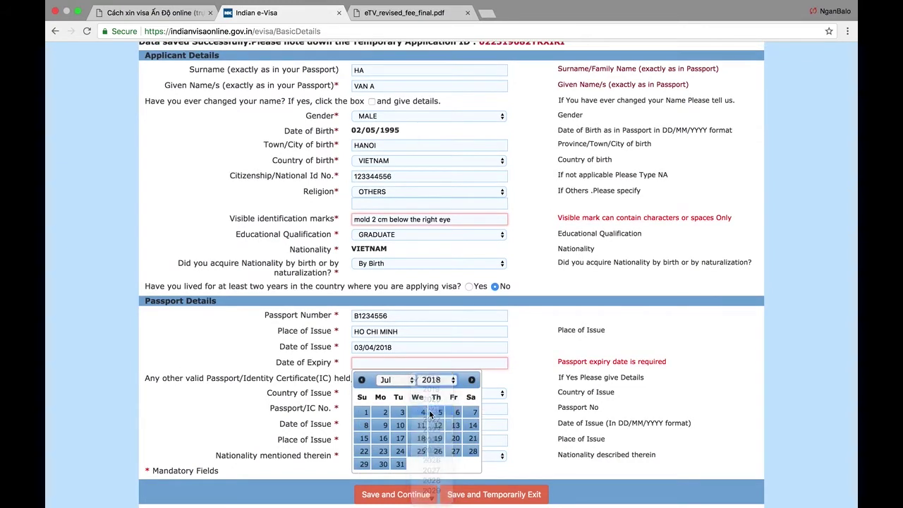
left_click(383, 425)
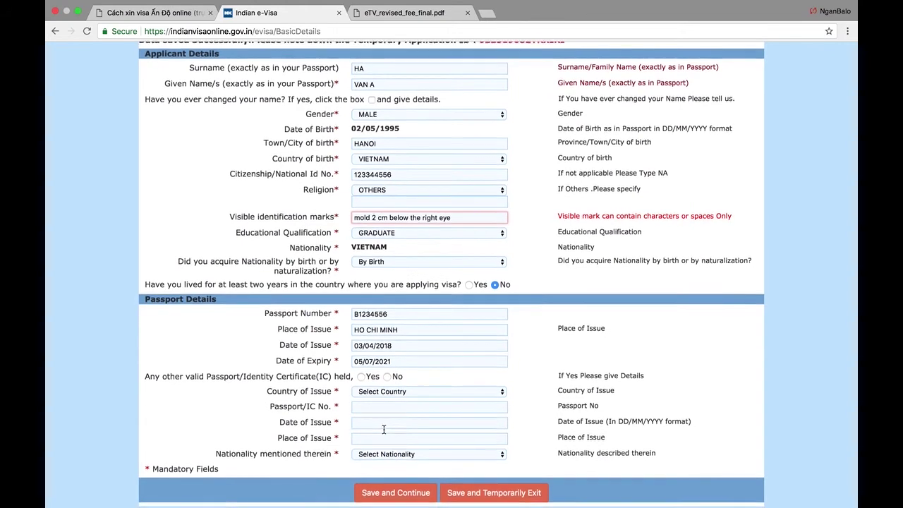
left_click(386, 376)
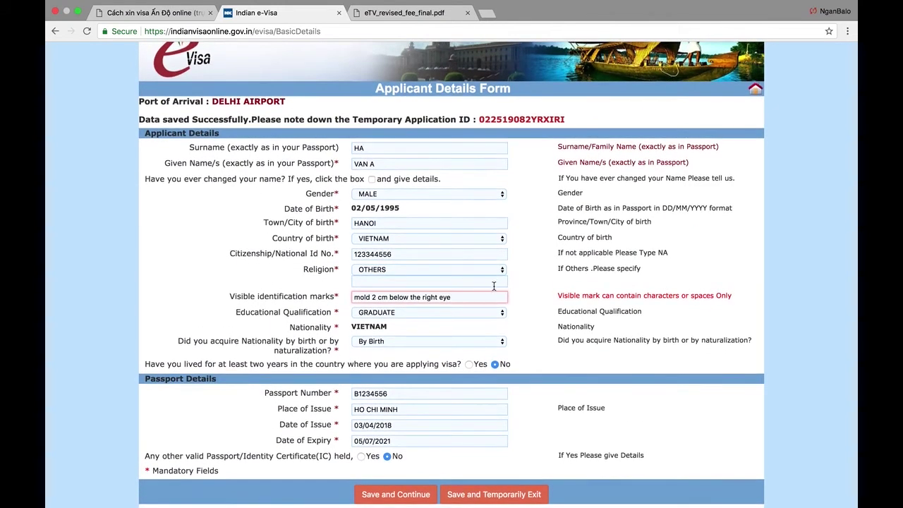
- Replace the '2' in the identification marks with the word 'two'
left_click(375, 297)
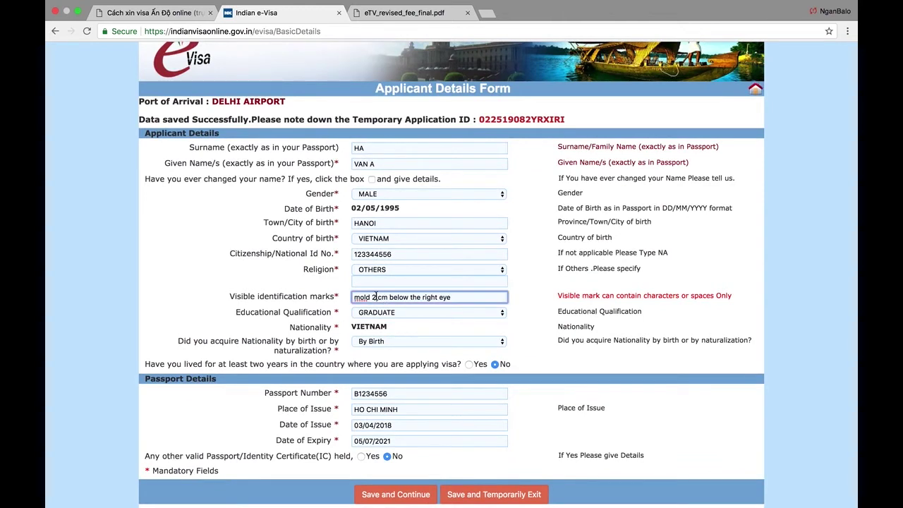
key("BackSpace")
type("tow")
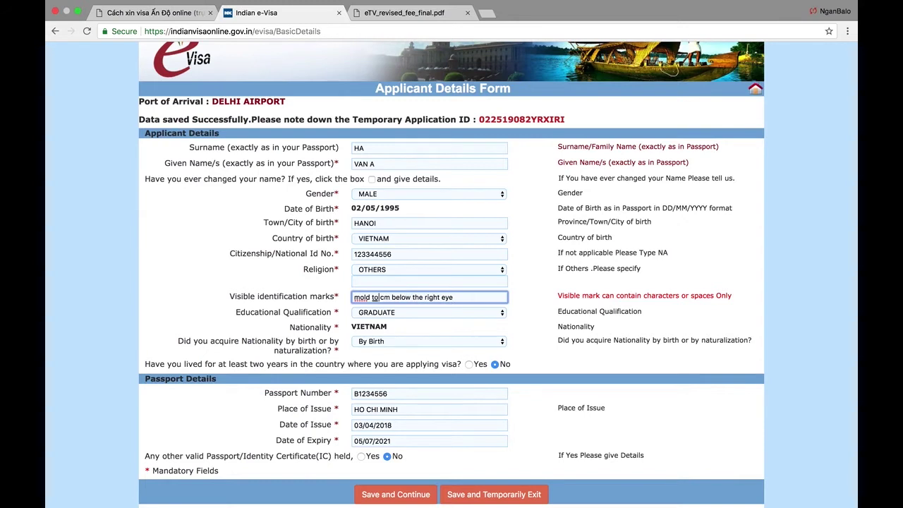
key("BackSpace")
key("BackSpace")
type("wo")
left_click(524, 314)
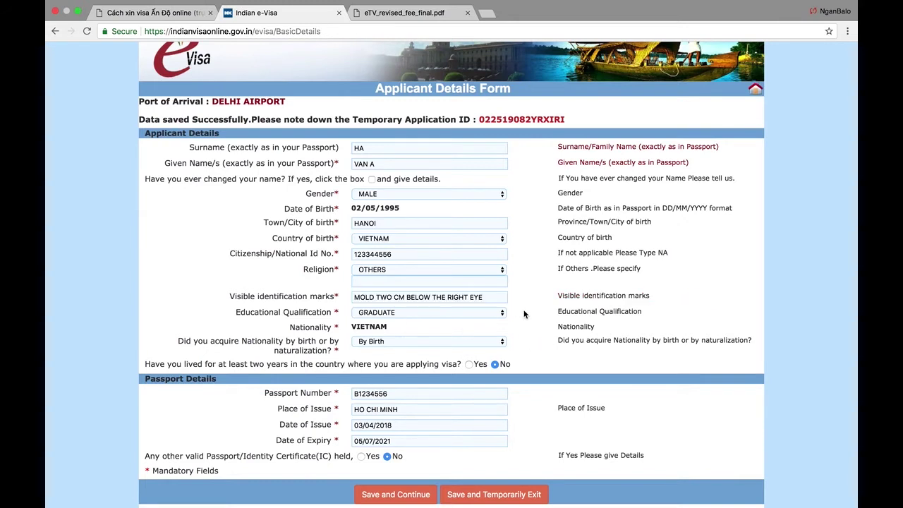
- Change the marks wording to read 'one inches' instead of 'two cm'
left_click(405, 297)
key("BackSpace")
key("BackSpace")
type("cm")
key("BackSpace")
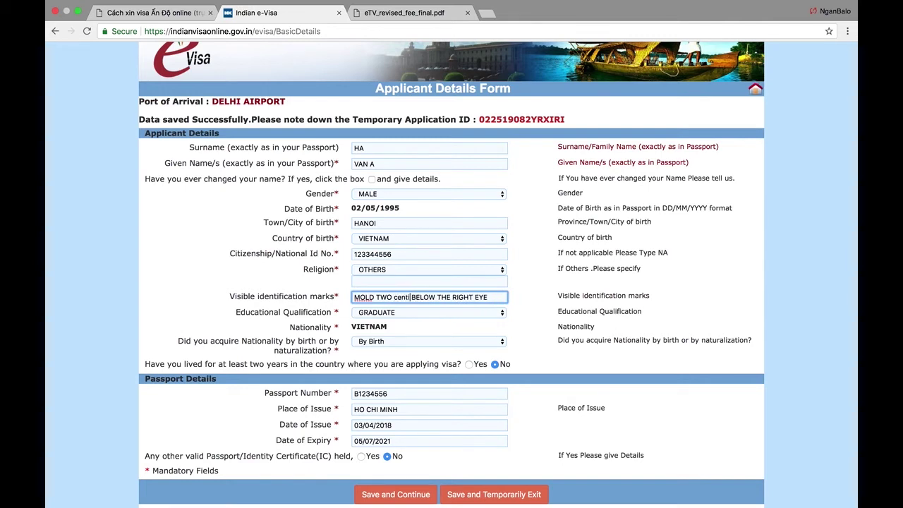
key("BackSpace")
key("BackSpace")
key("BackSpace")
key("BackSpace")
key("BackSpace")
type("one inches")
left_click(525, 308)
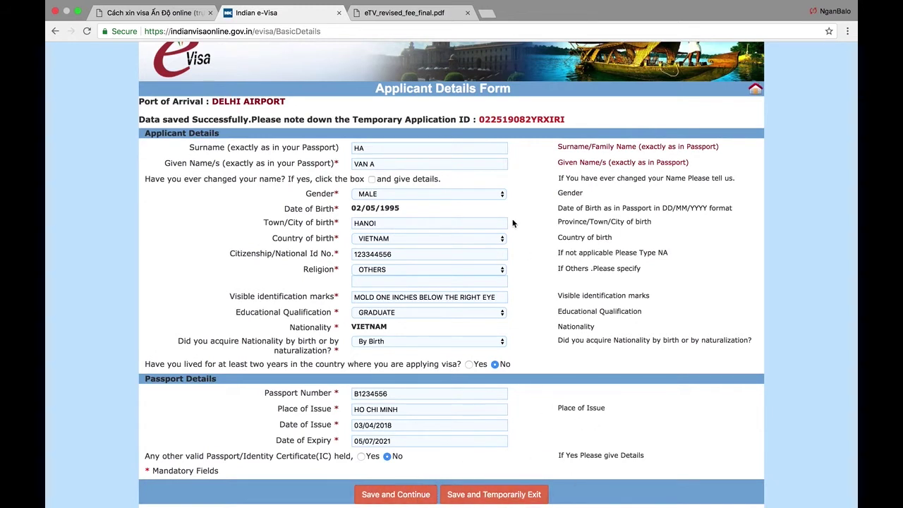
- Select the temporary application ID at the top of the page to copy it
left_click_drag(480, 119, 563, 115)
left_click(548, 121)
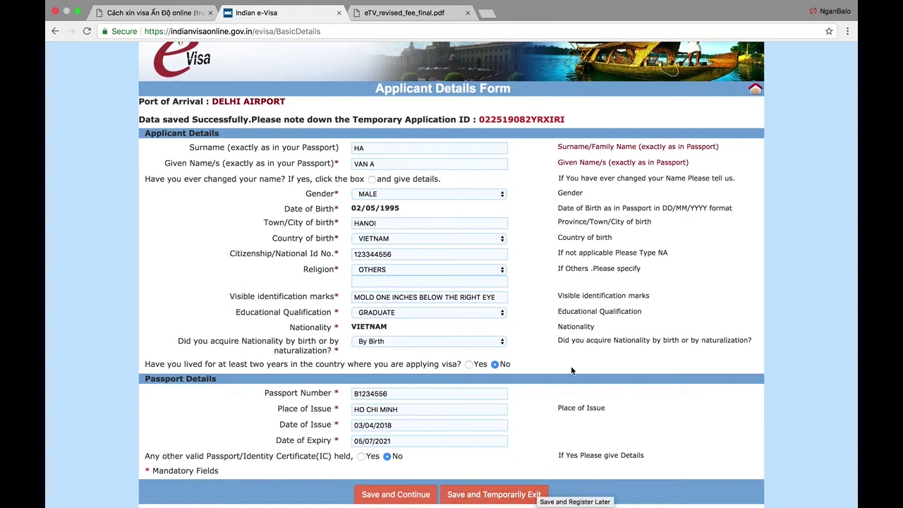
left_click_drag(494, 122, 570, 123)
left_click(546, 114)
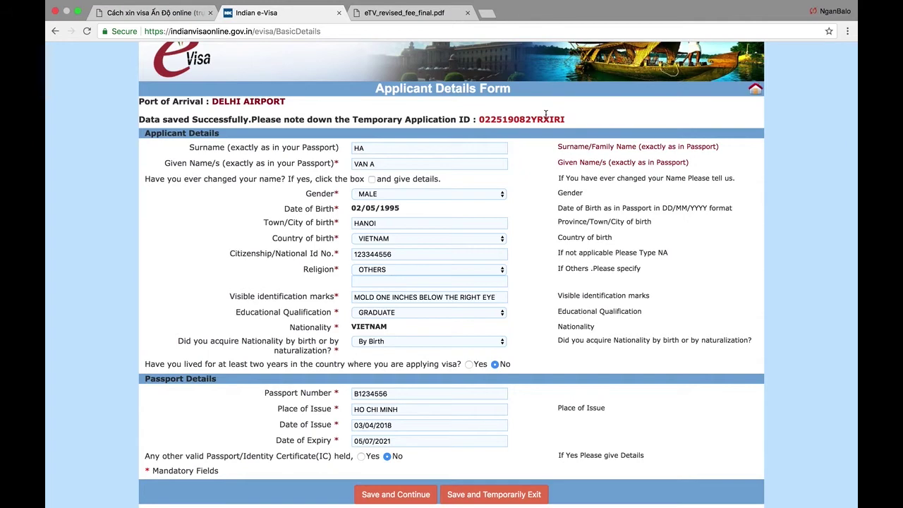
- Save the form and re-enter the applicant's surname and given names
left_click(388, 496)
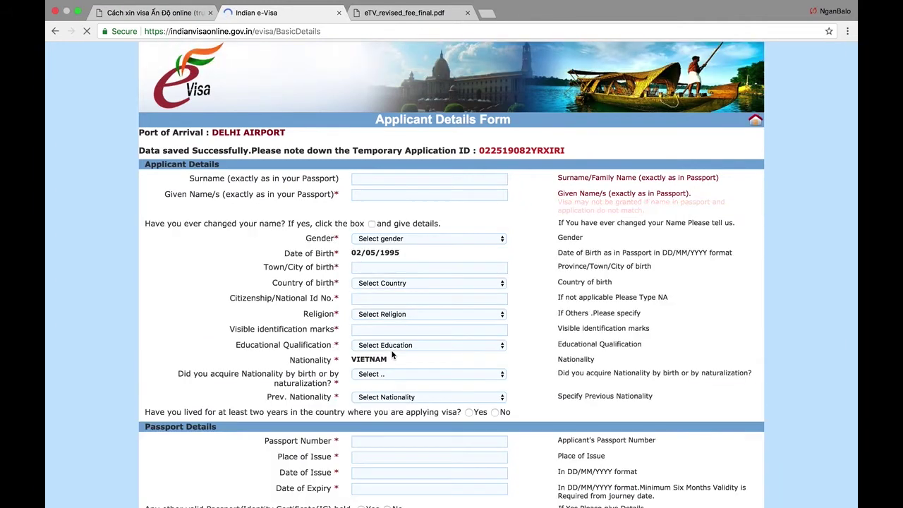
scroll(314, 250, "down", 1)
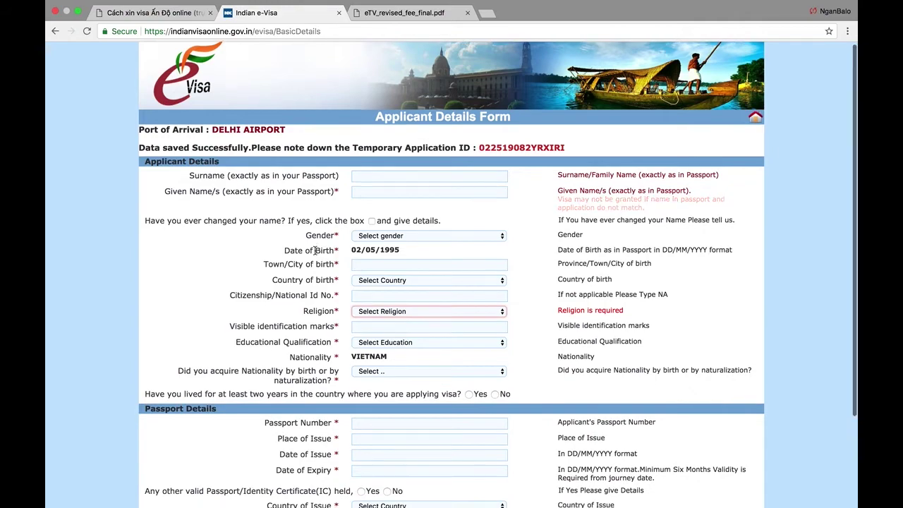
scroll(314, 250, "down", 5)
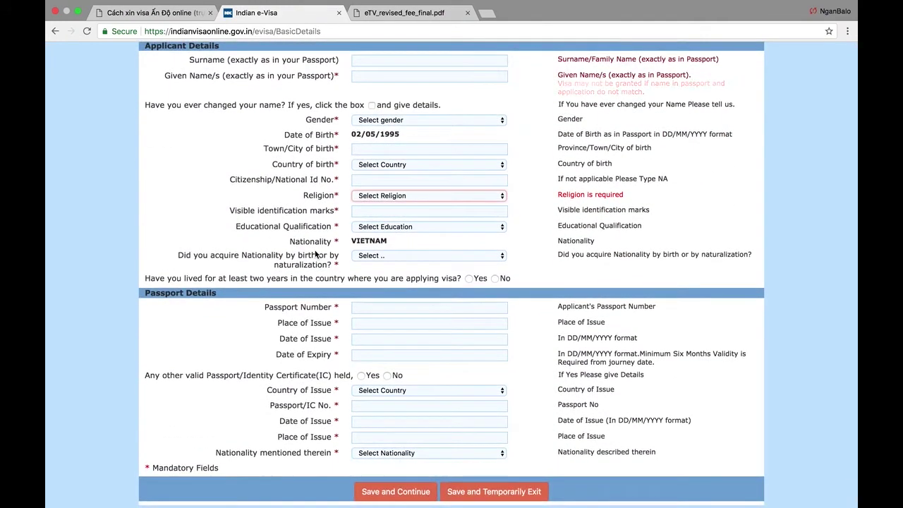
scroll(315, 250, "up", 5)
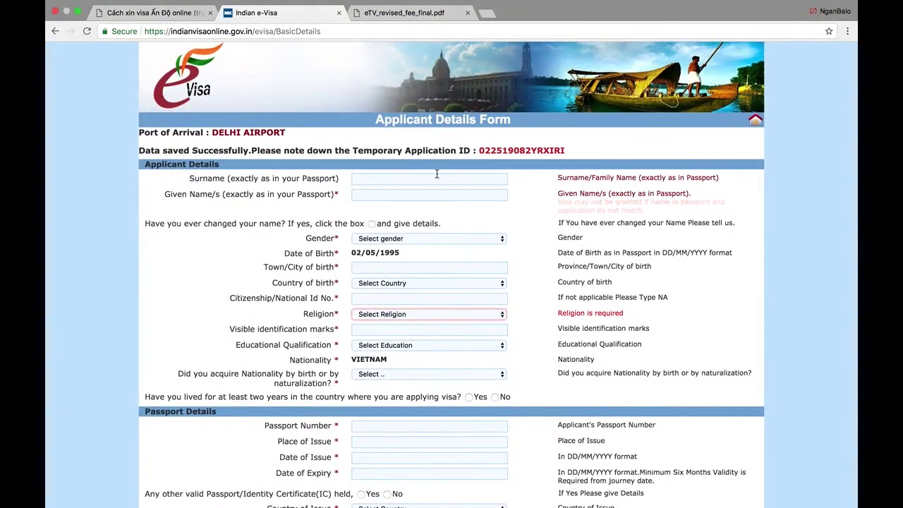
left_click(368, 181)
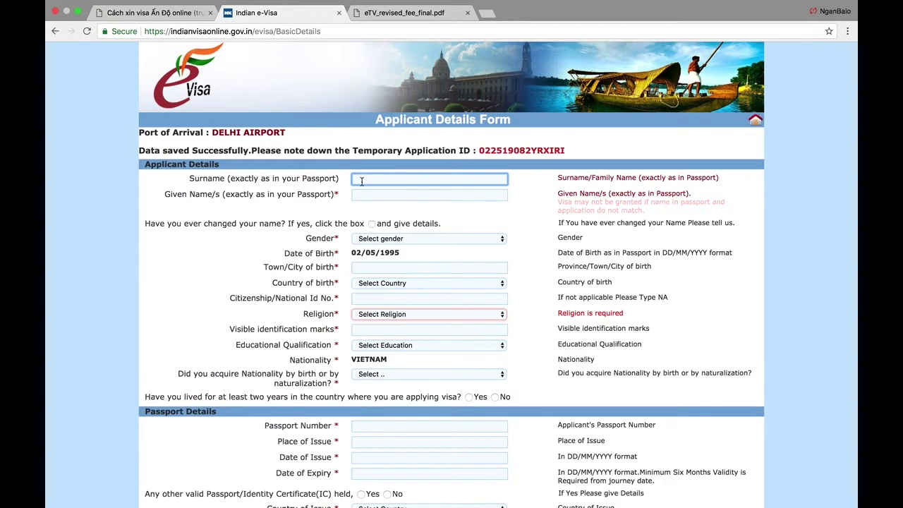
type("Ha")
key("Tab")
type("van")
key("Tab")
left_click(386, 198)
type("a")
key("Tab")
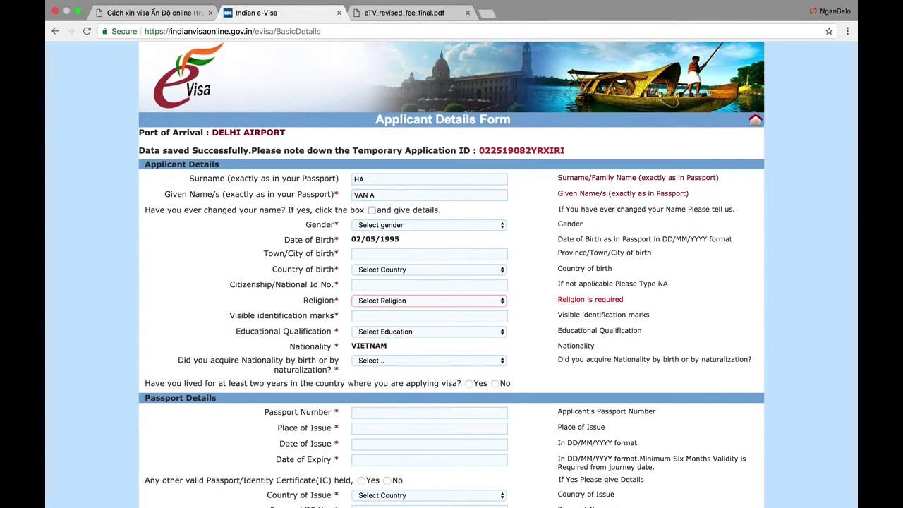
- Set gender MALE, birthplace HANOI, VIETNAM, the national ID number, and religion OTHERS
left_click(389, 225)
left_click(390, 234)
left_click(388, 252)
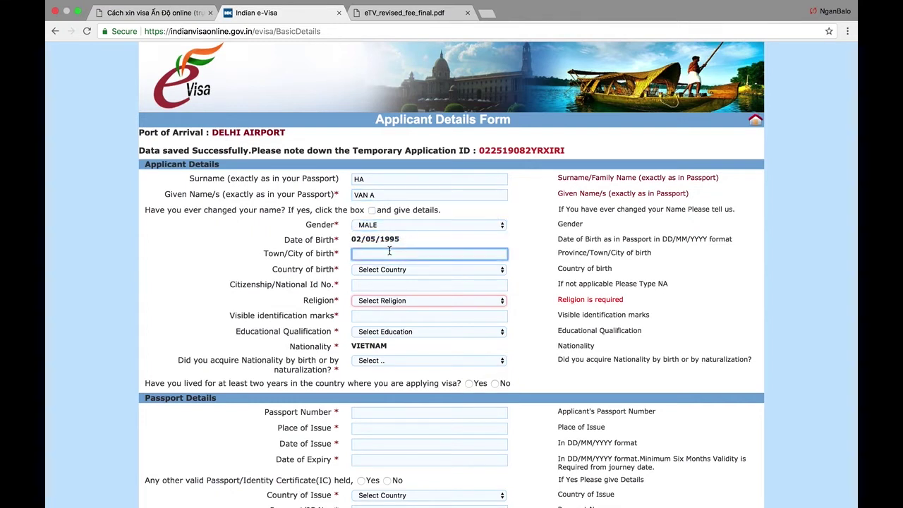
type("hanoi")
key("Tab")
type("vi")
left_click(429, 284)
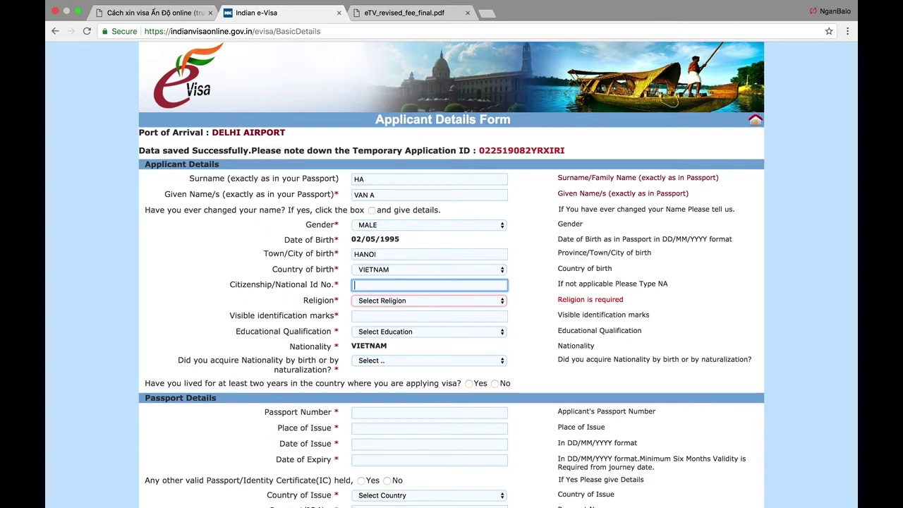
type("123455677")
left_click(429, 300)
key("o")
key("Tab")
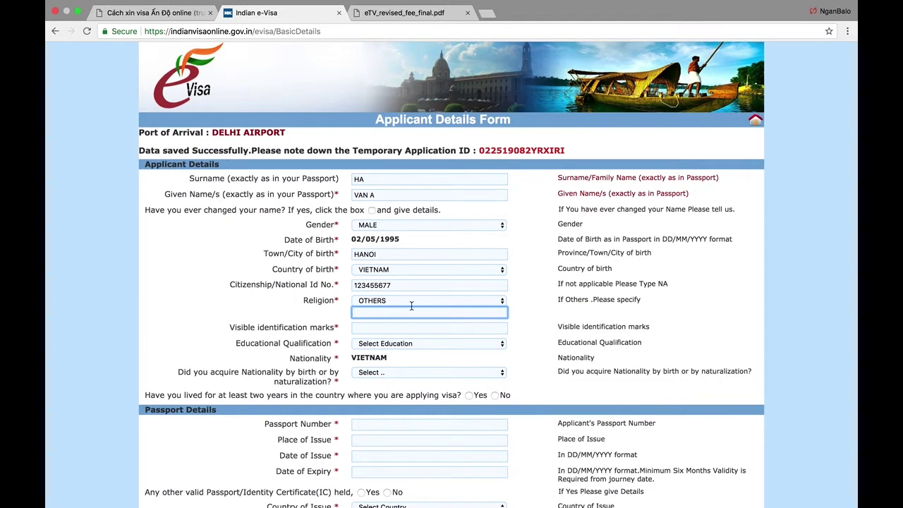
- Change the religion from OTHERS to BUDDHISM
left_click(417, 302)
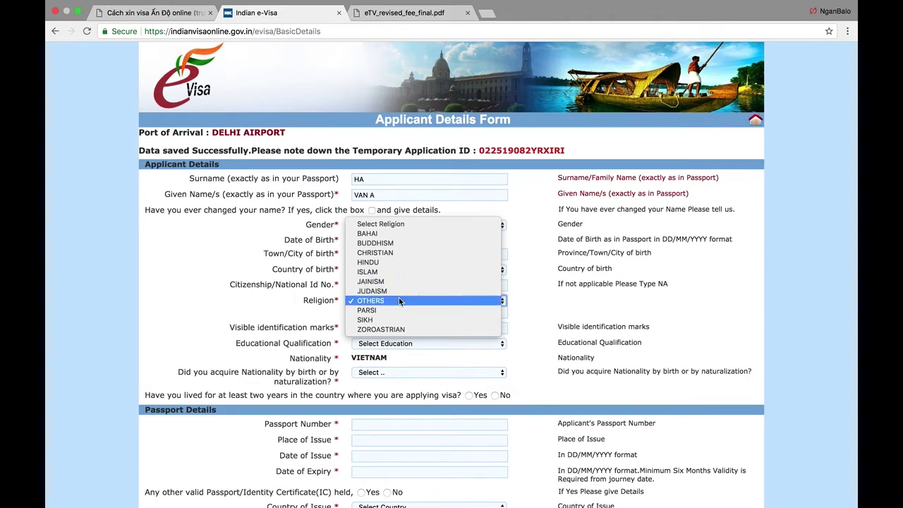
left_click(398, 300)
left_click(388, 315)
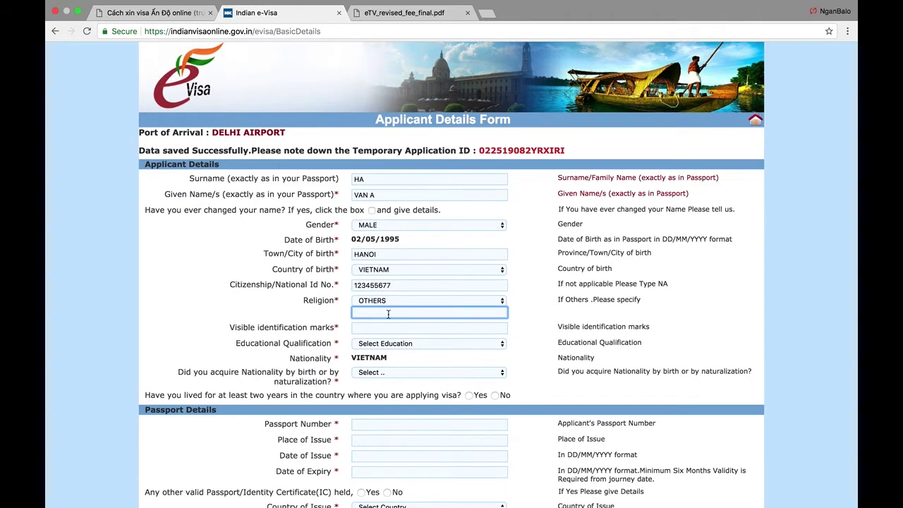
left_click(388, 303)
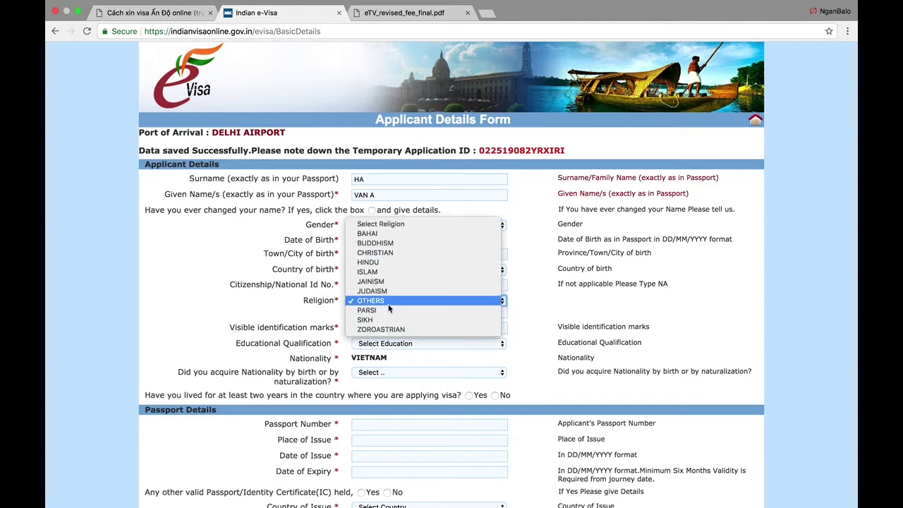
left_click(399, 244)
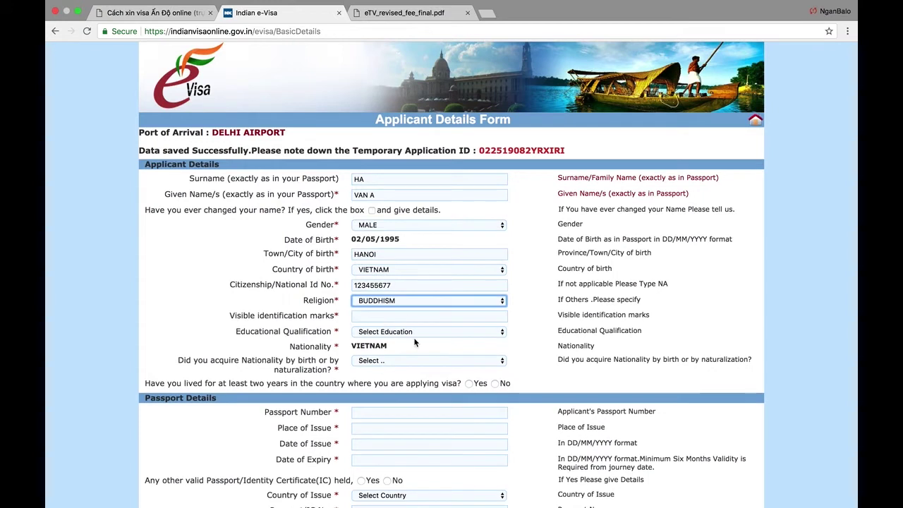
scroll(414, 342, "down", 1)
- Type the identification marks as 'mole one inch below the right e', checking the blog guide
left_click(414, 300)
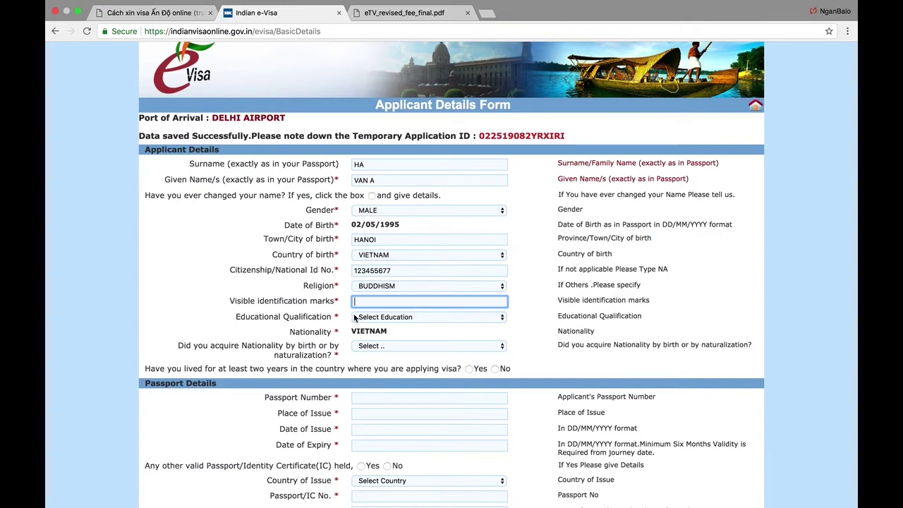
type("mold on")
left_click(198, 12)
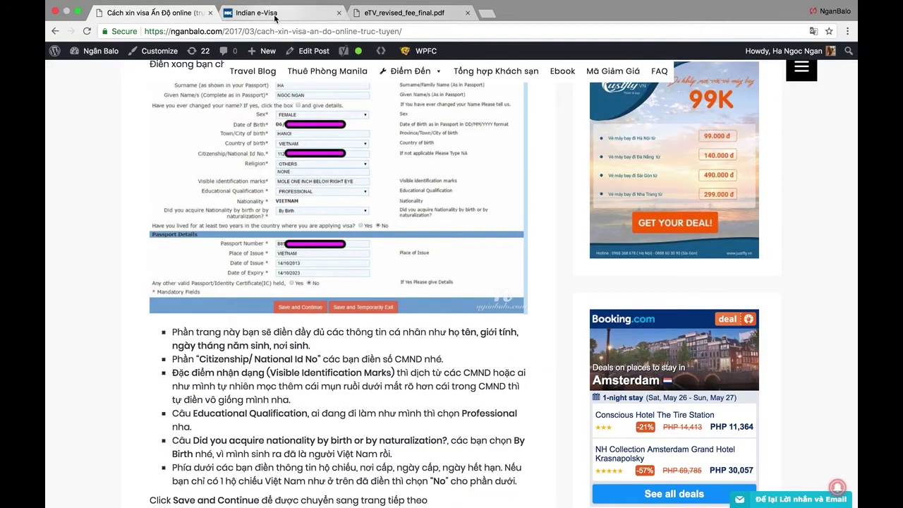
left_click(256, 12)
key("BackSpace")
type("on")
type("e inc")
key("BackSpace")
type("inch")
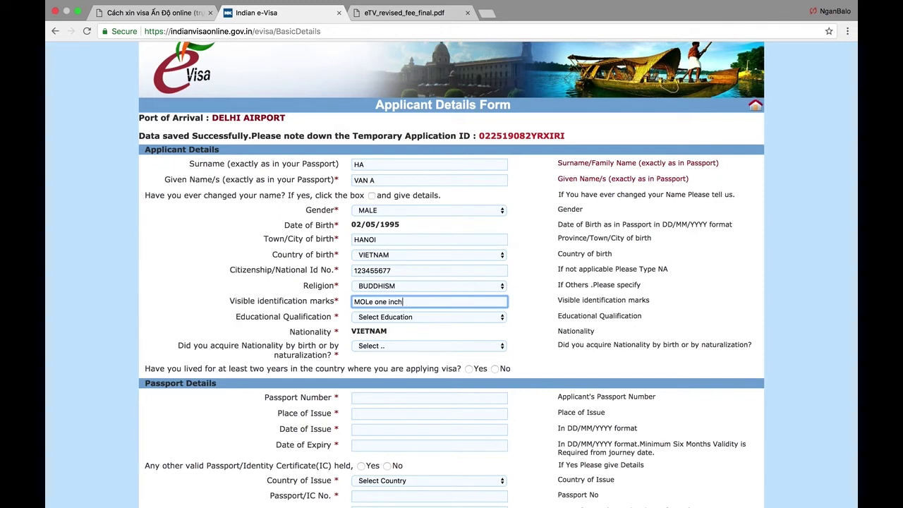
type("e below the right eye")
- Set Educational Qualification to GRADUATE
left_click(374, 316)
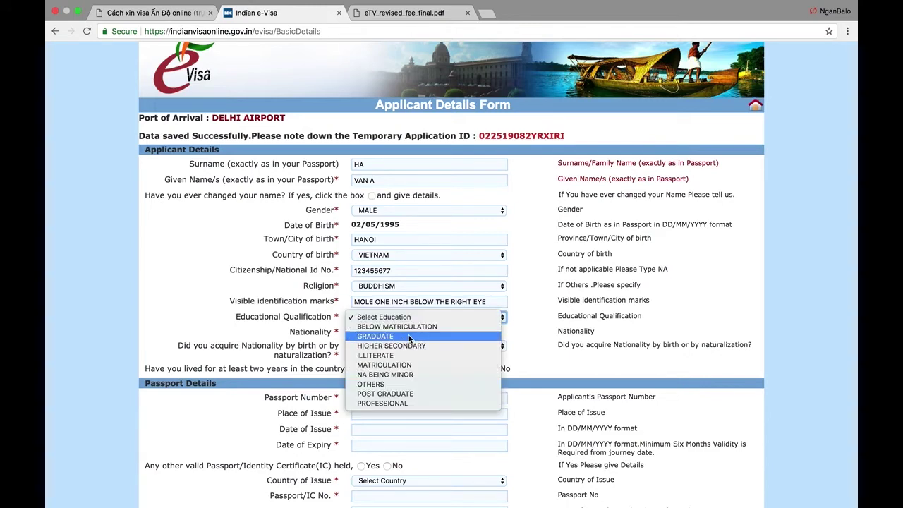
left_click(409, 336)
scroll(317, 348, "down", 1)
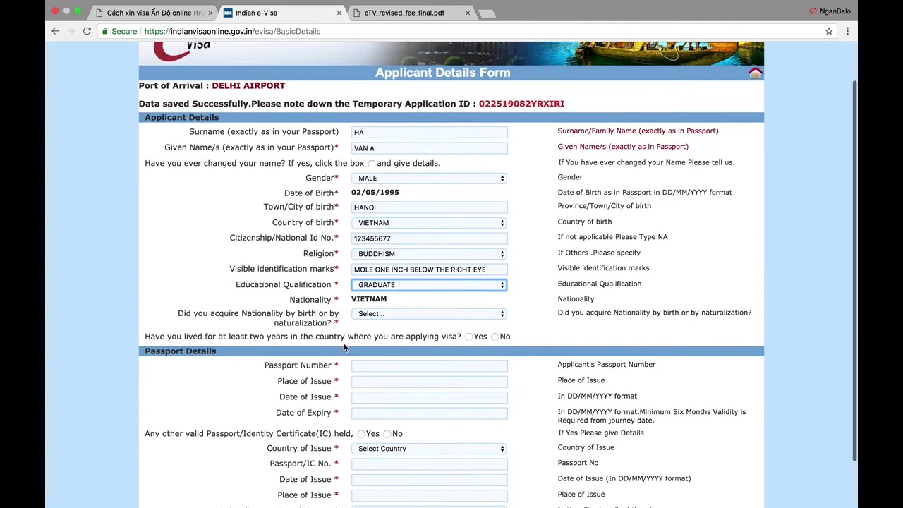
left_click_drag(228, 313, 304, 323)
left_click(304, 323)
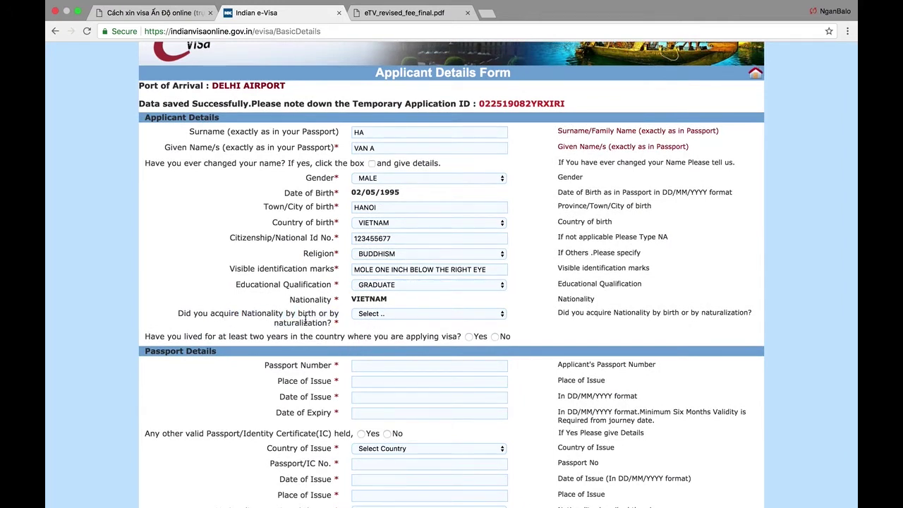
left_click_drag(312, 313, 312, 322)
left_click(298, 313)
left_click(314, 323)
- Set how nationality was acquired to By Birth
left_click(370, 317)
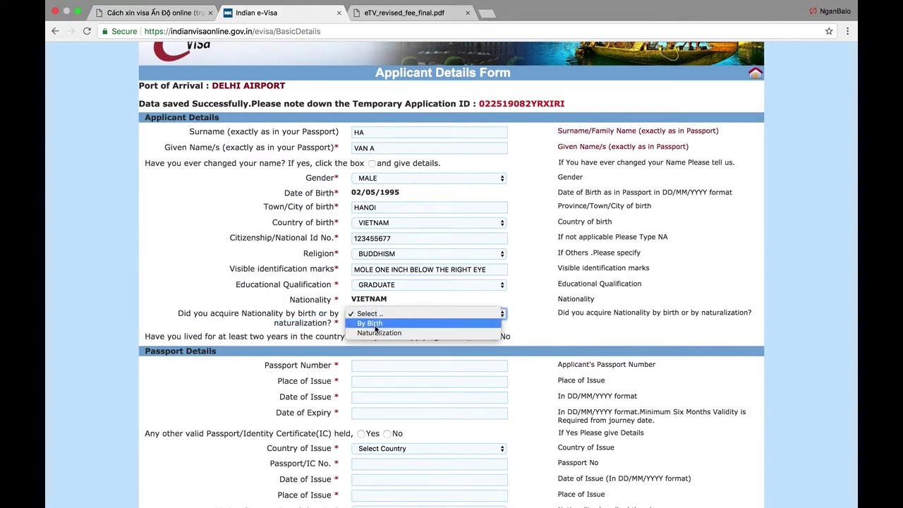
left_click(373, 324)
scroll(336, 342, "down", 2)
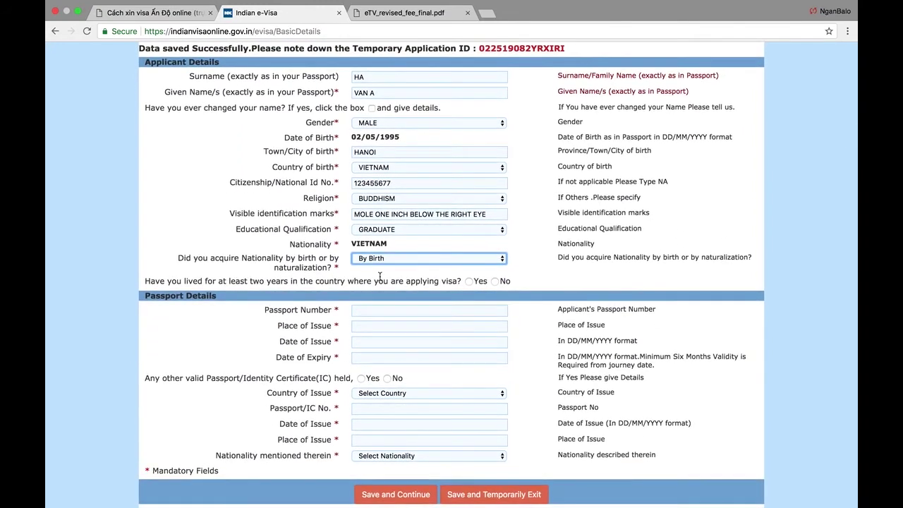
- Enter the passport number and place of issue HO CHI MINH
left_click(374, 315)
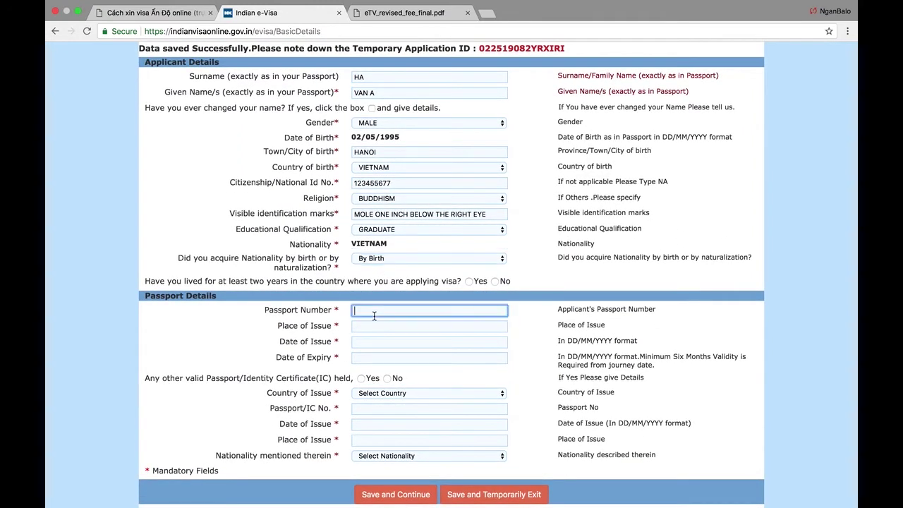
type("b13456666")
key("Tab")
type("ha")
key("BackSpace")
key("BackSpace")
type("ho chi minh")
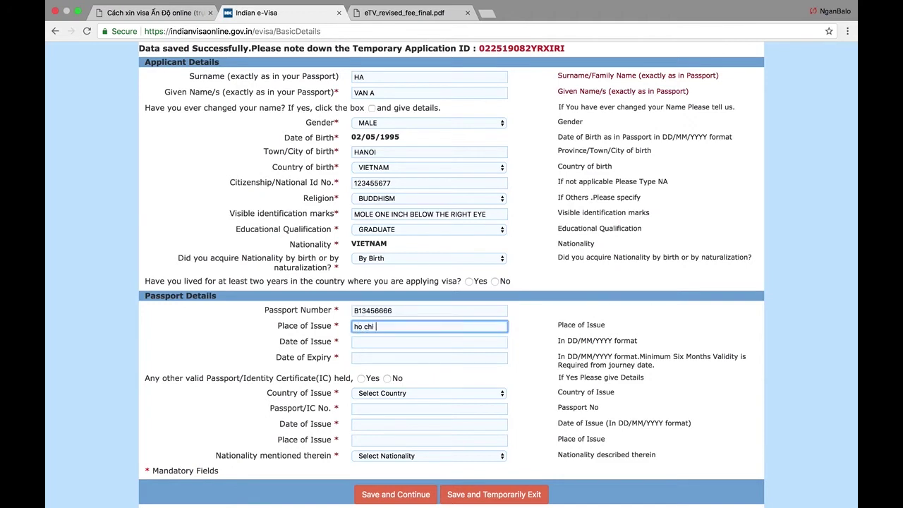
key("Tab")
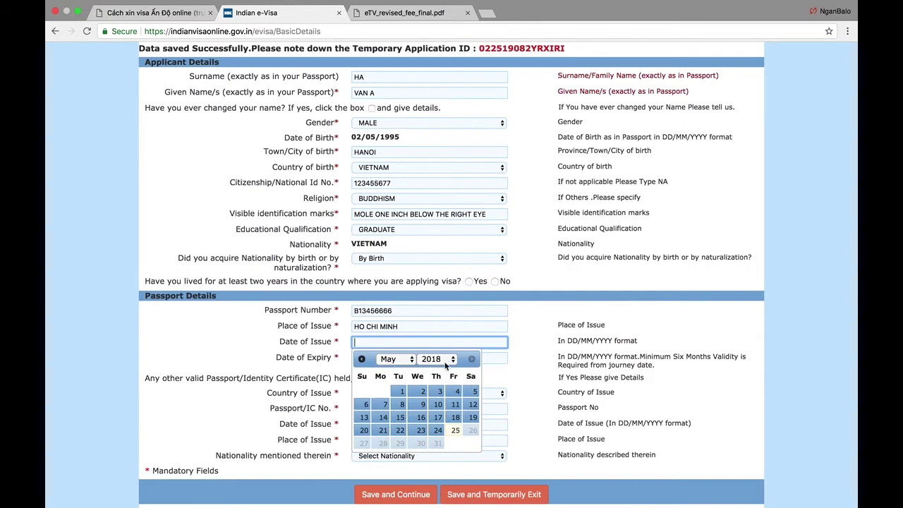
- Set passport issue date 02/05/2012 and expiry date 02/05/2023
left_click(451, 360)
left_click(445, 299)
left_click(422, 391)
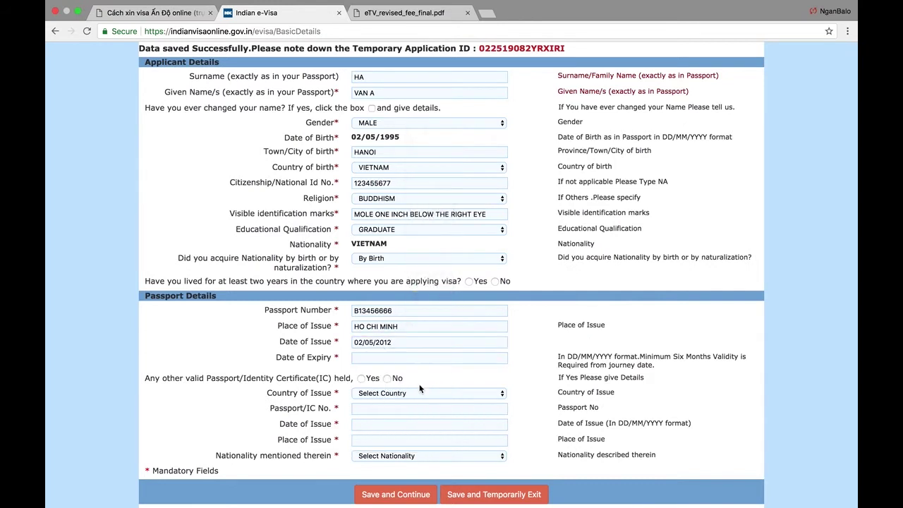
left_click(384, 358)
left_click(437, 375)
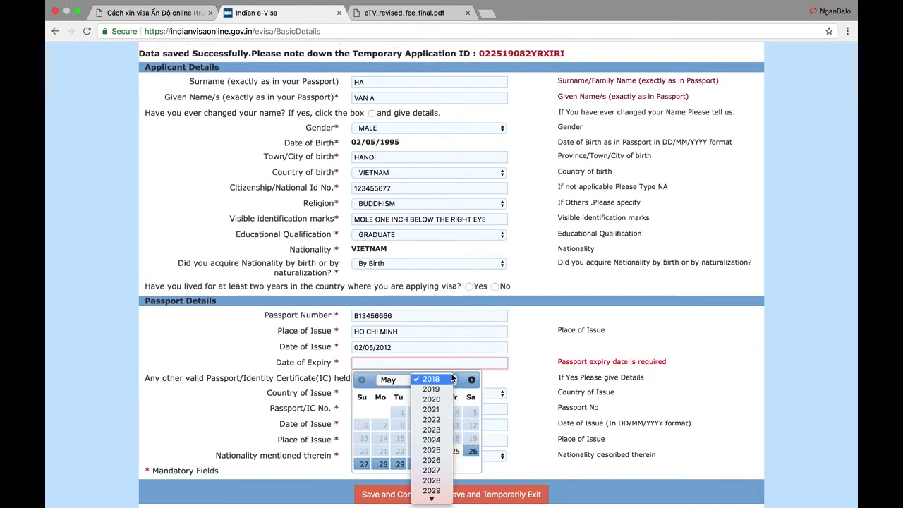
left_click(431, 436)
left_click(400, 413)
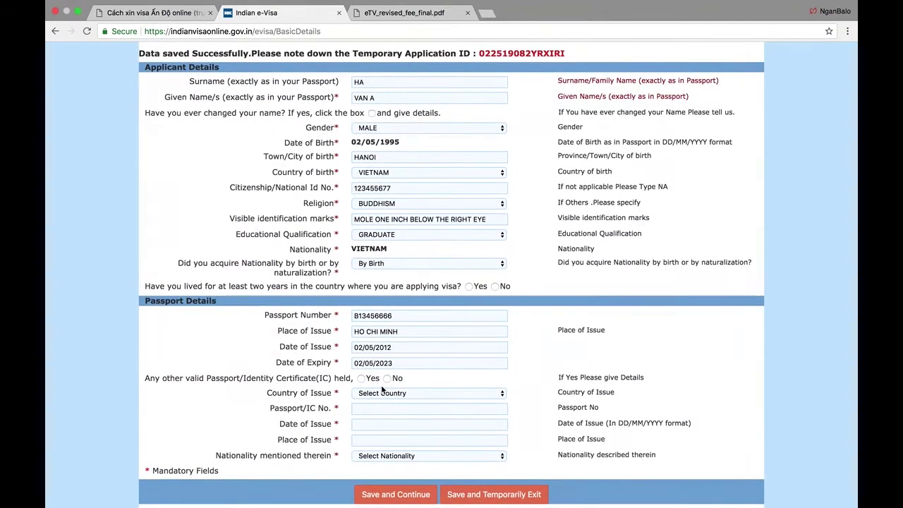
- Answer No to both the other-passport and two-year residence questions, then save
left_click(387, 378)
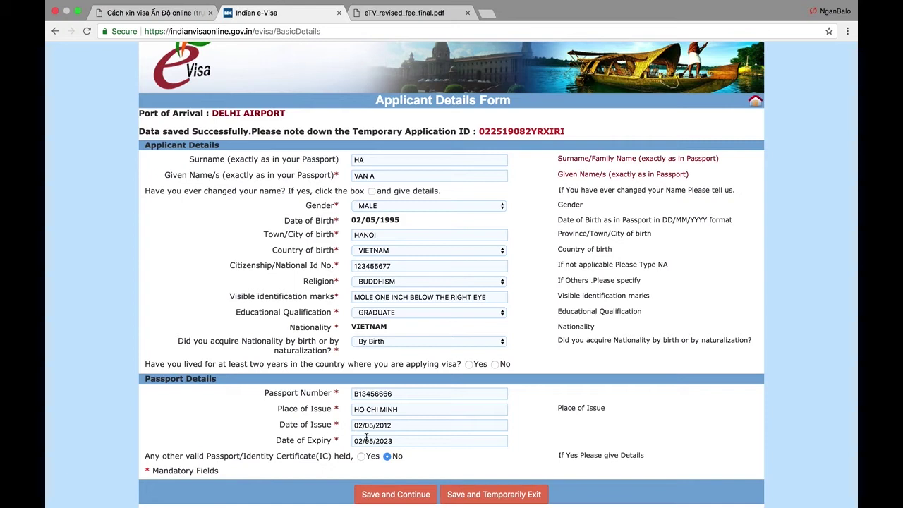
left_click(370, 493)
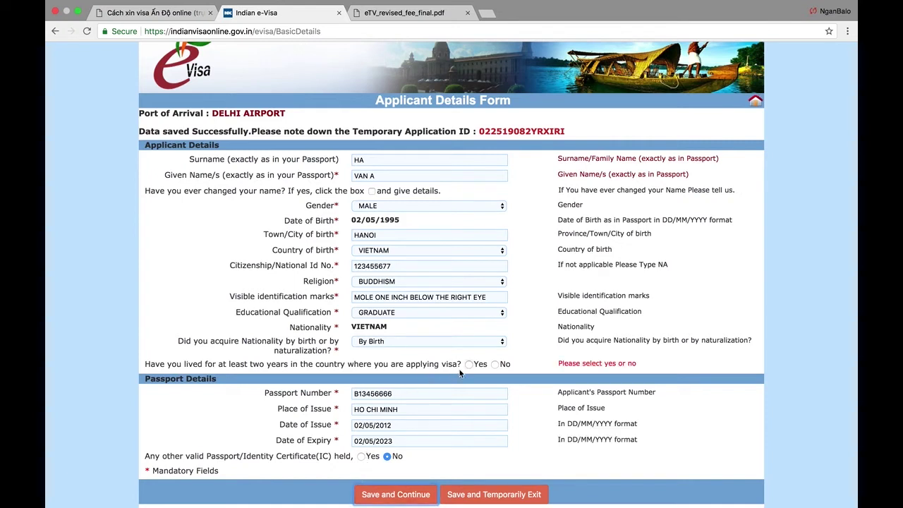
left_click(496, 363)
- Save and continue, then enter the present address's house number and street
left_click(409, 493)
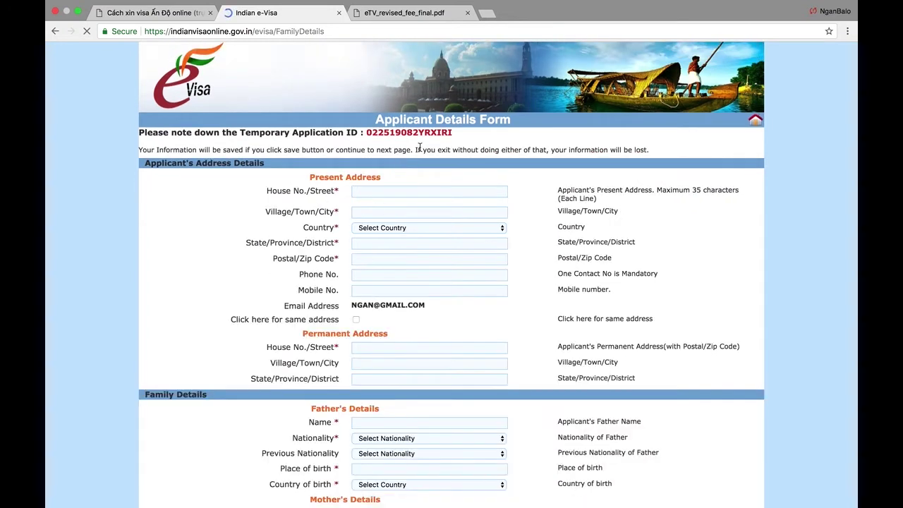
left_click(393, 194)
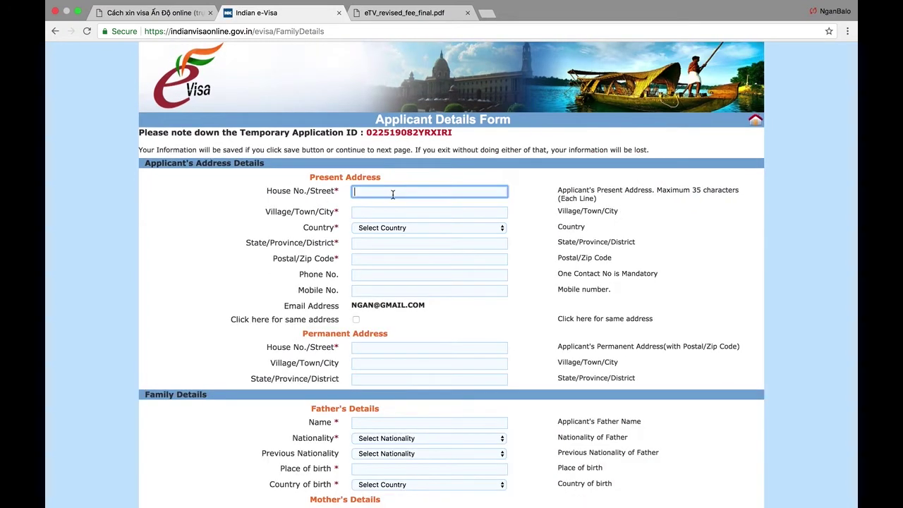
left_click_drag(315, 176, 372, 175)
left_click(372, 187)
scroll(373, 189, "down", 1)
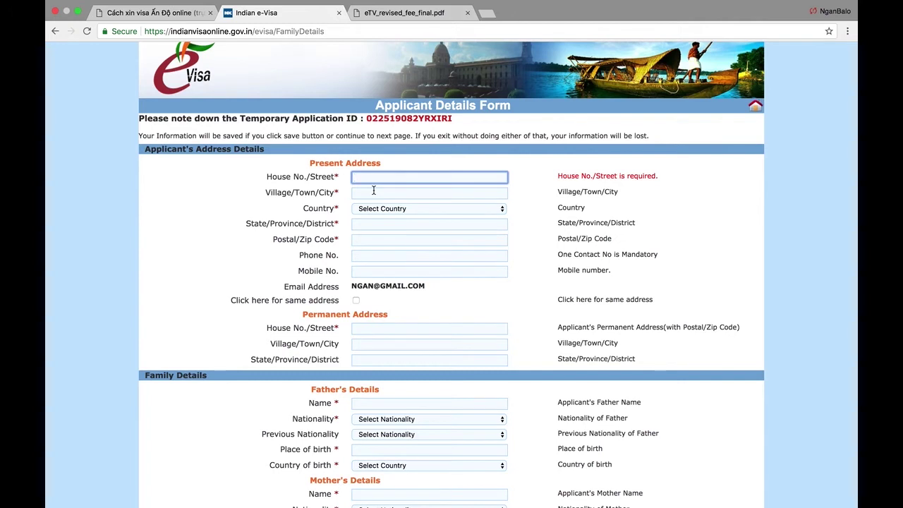
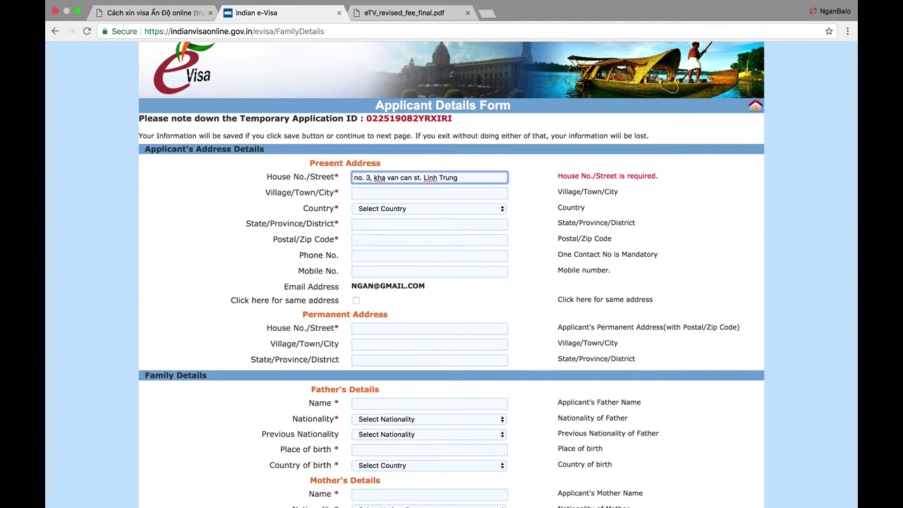
type("Thu Duc")
- Fill in town HO CHI MINH, country VIETNAM, state/district and postal code
left_click(376, 192)
type("ho chi minh")
key("Tab")
type("viet")
key("Tab")
type("thu d")
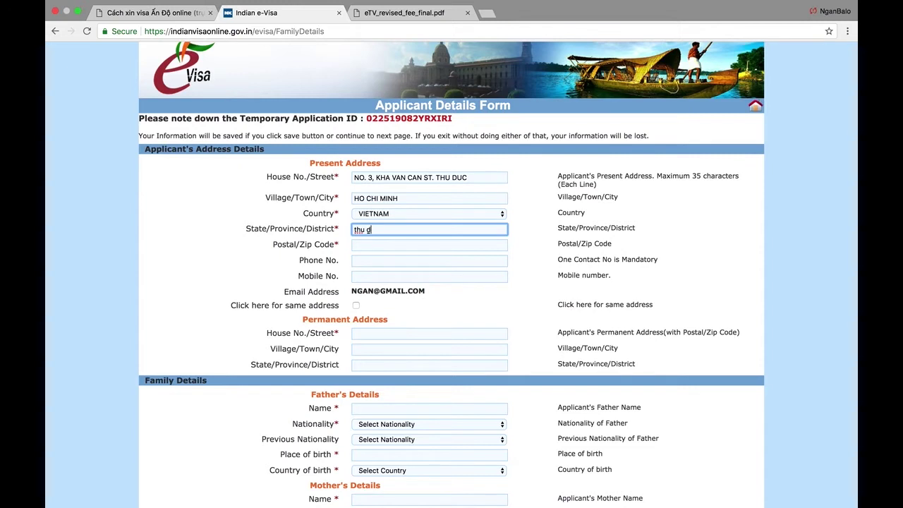
type("uc")
key("Tab")
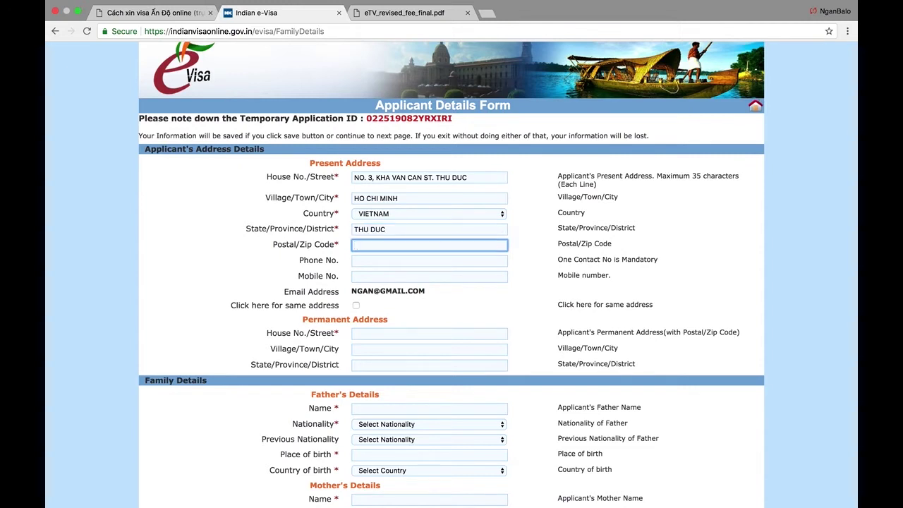
type("12334")
key("BackSpace")
key("BackSpace")
type("45")
key("Tab")
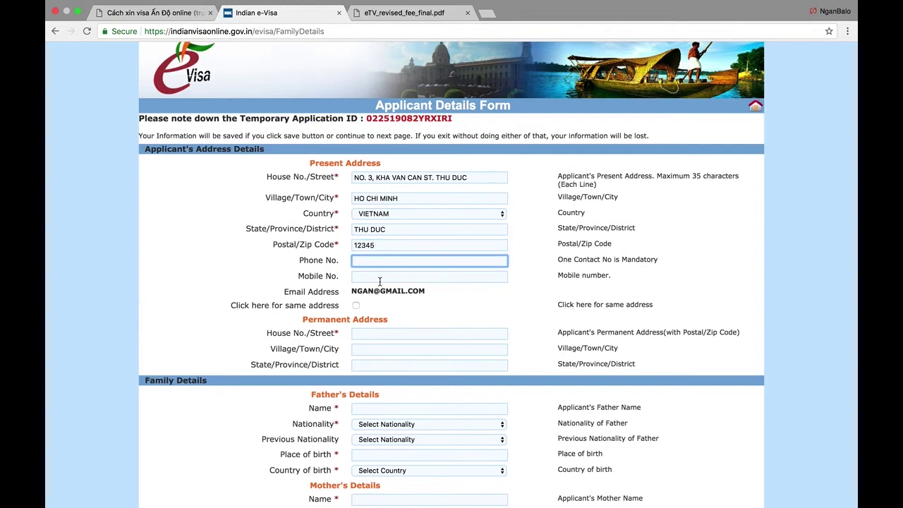
- Enter the mobile number and copy the present address as the permanent address
scroll(404, 258, "down", 1)
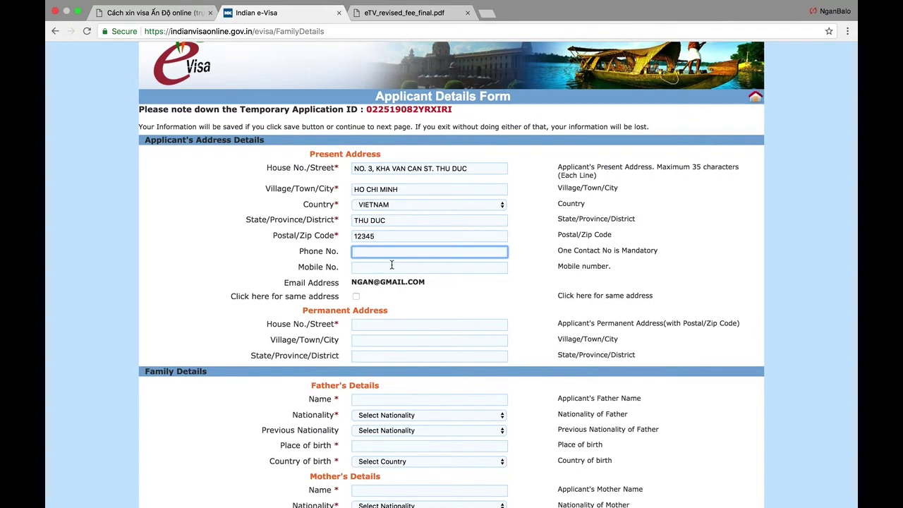
left_click(391, 266)
type("12344556")
scroll(366, 257, "down", 5)
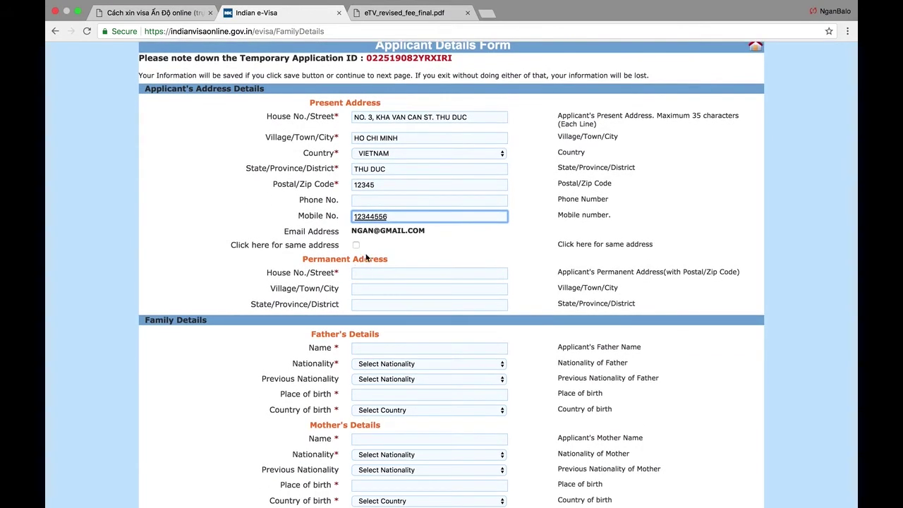
scroll(366, 258, "down", 3)
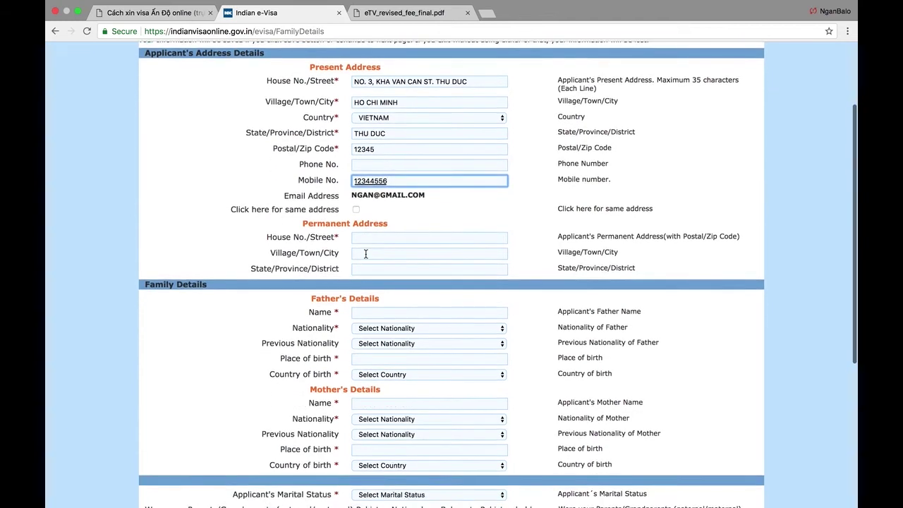
left_click_drag(313, 224, 379, 223)
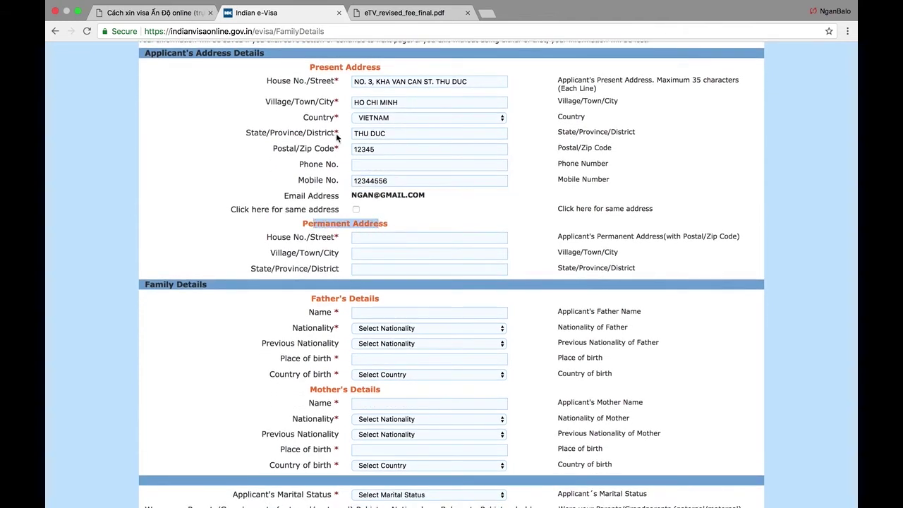
left_click(355, 210)
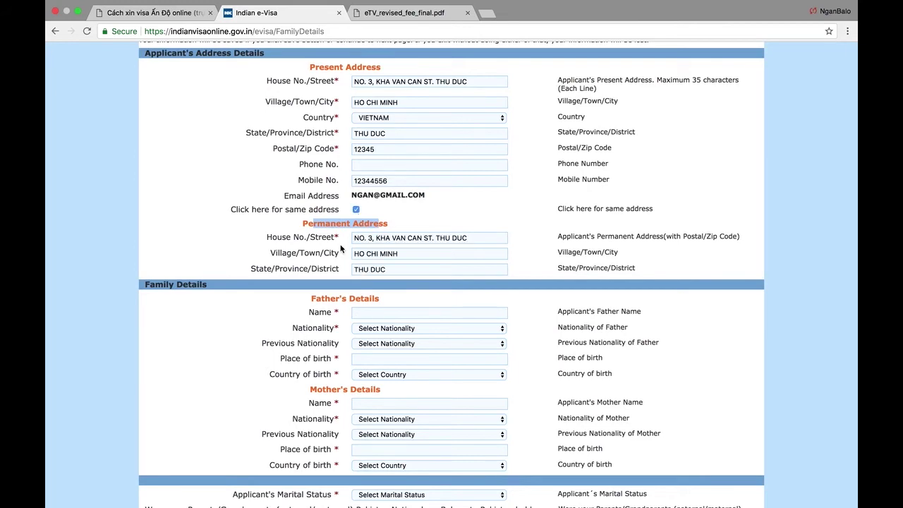
- Enter the father's name and set his nationality and previous nationality to VIETNAM
scroll(355, 227, "down", 2)
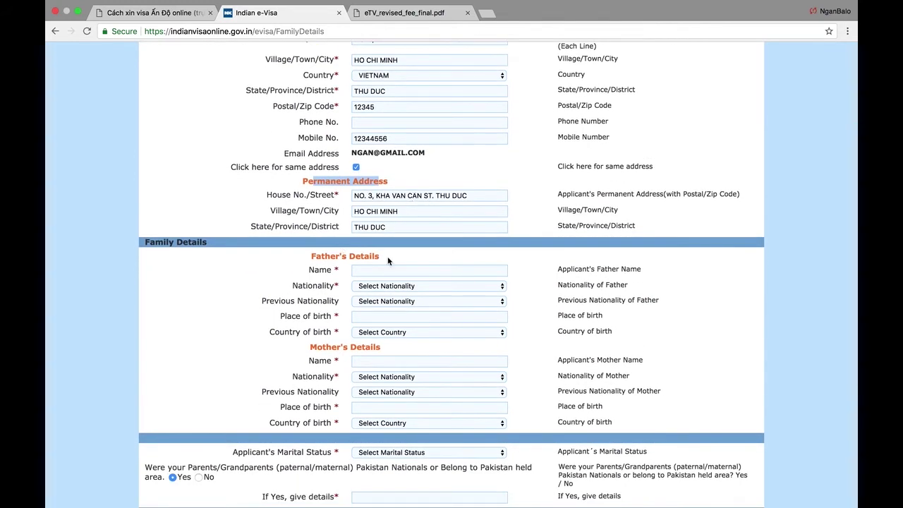
scroll(387, 260, "down", 2)
scroll(352, 206, "down", 2)
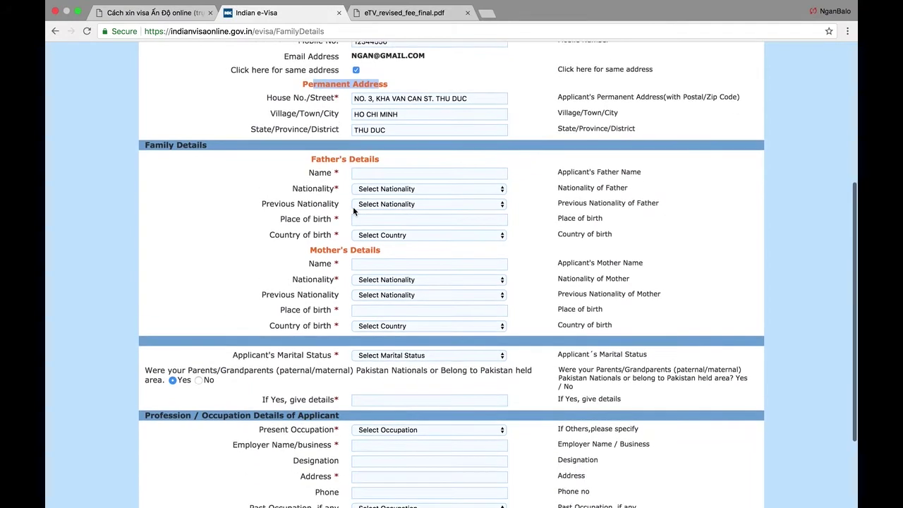
left_click(390, 172)
type("ha van B")
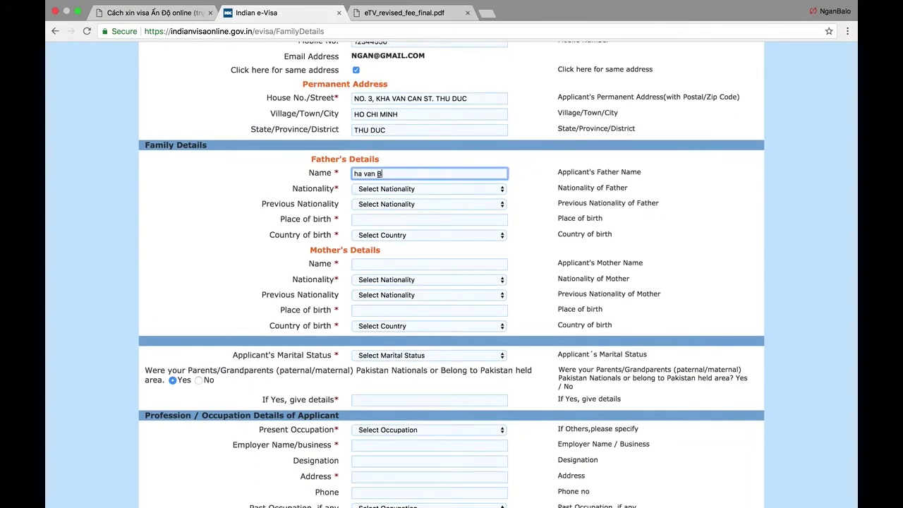
left_click(399, 189)
type("vi")
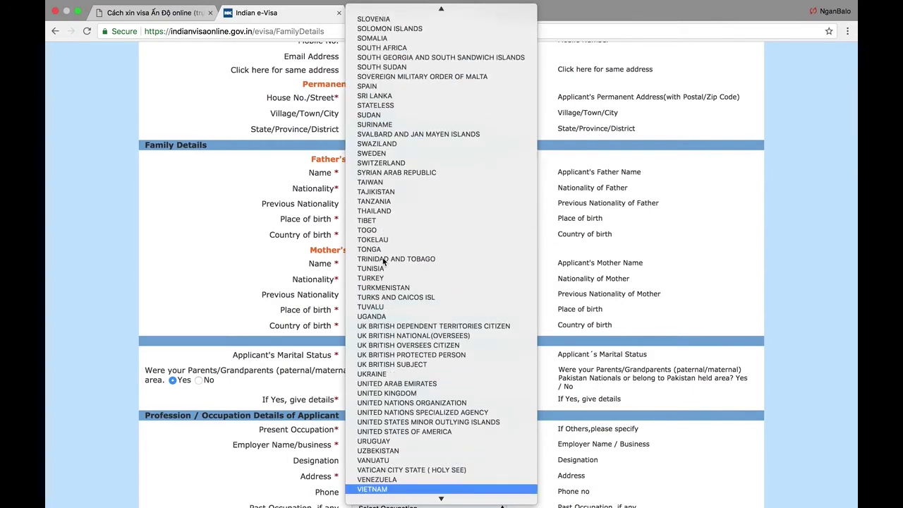
left_click(405, 489)
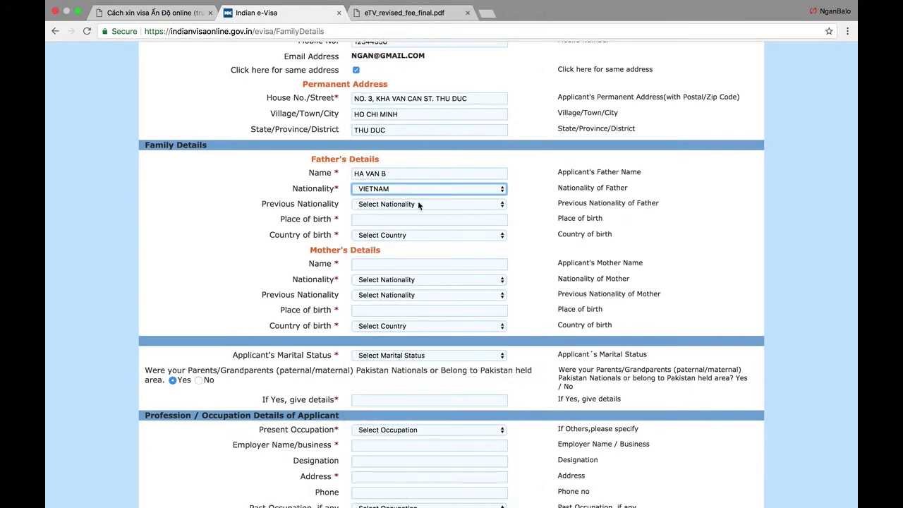
left_click(419, 203)
type("vi")
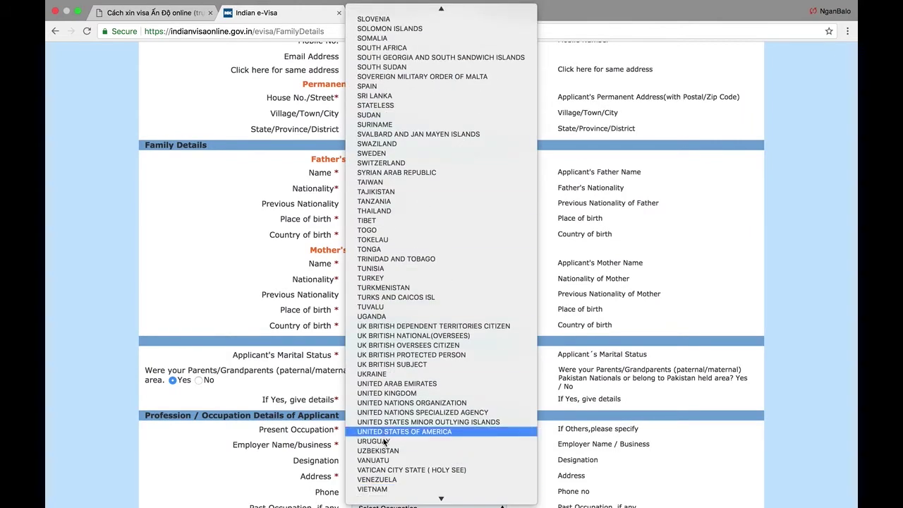
left_click(374, 488)
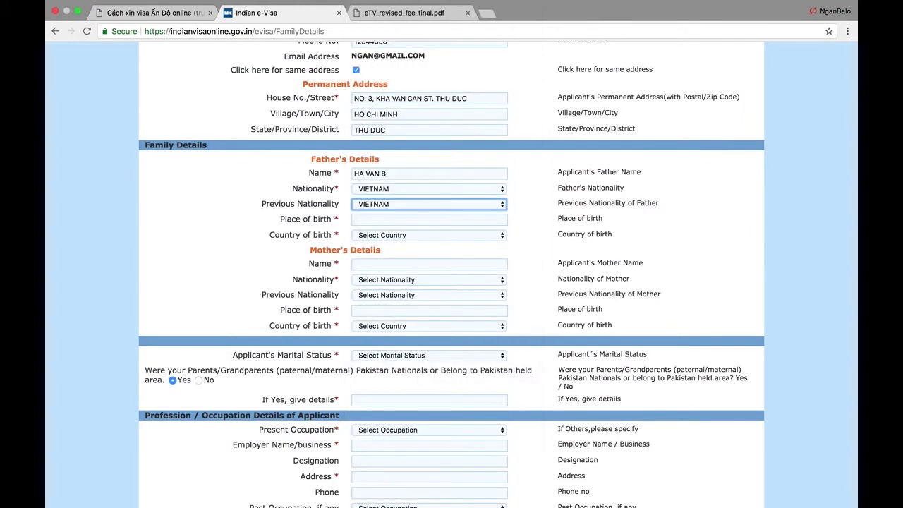
- Give the father's place of birth as HANOI and country of birth as VIETNAM
left_click(424, 219)
left_click(433, 205)
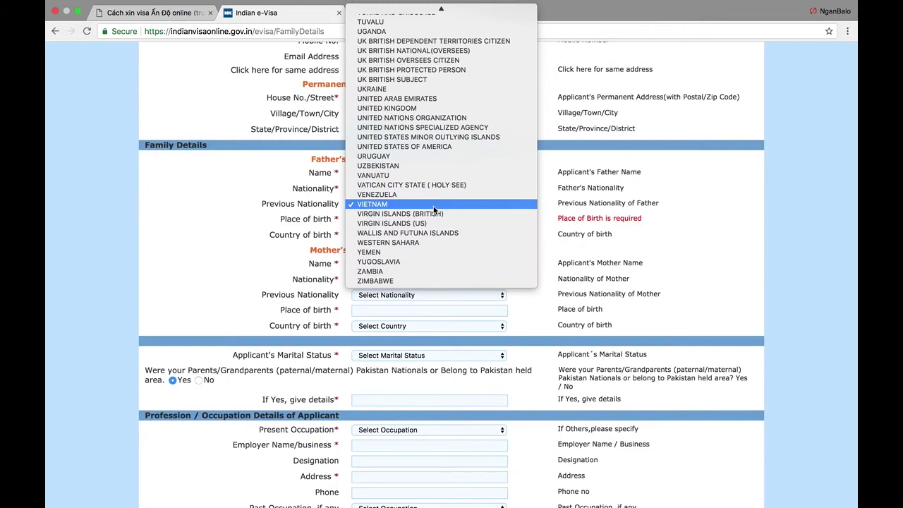
scroll(433, 206, "up", 20)
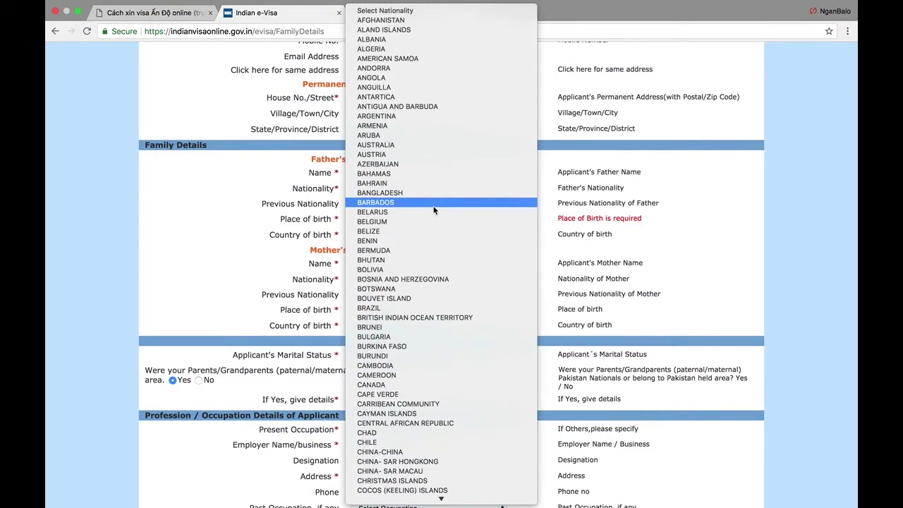
scroll(433, 206, "down", 20)
scroll(433, 206, "up", 20)
left_click(443, 10)
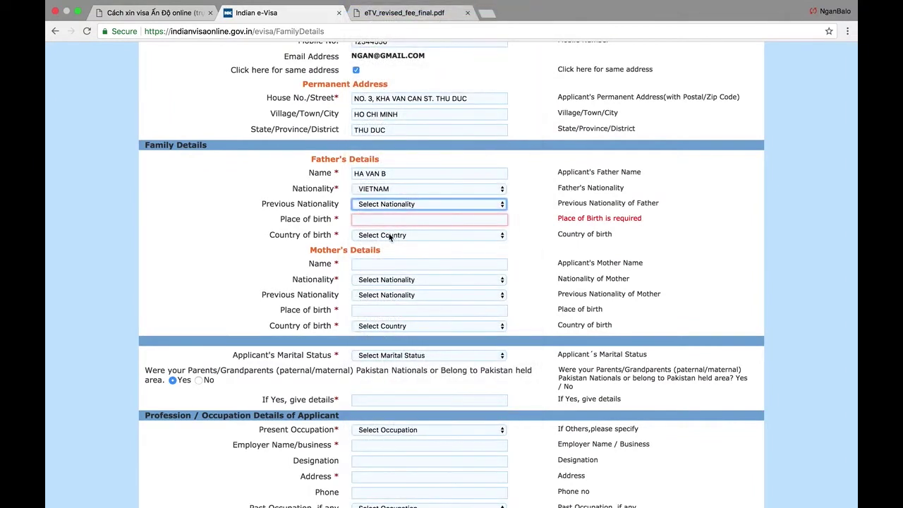
left_click(387, 218)
type("viet")
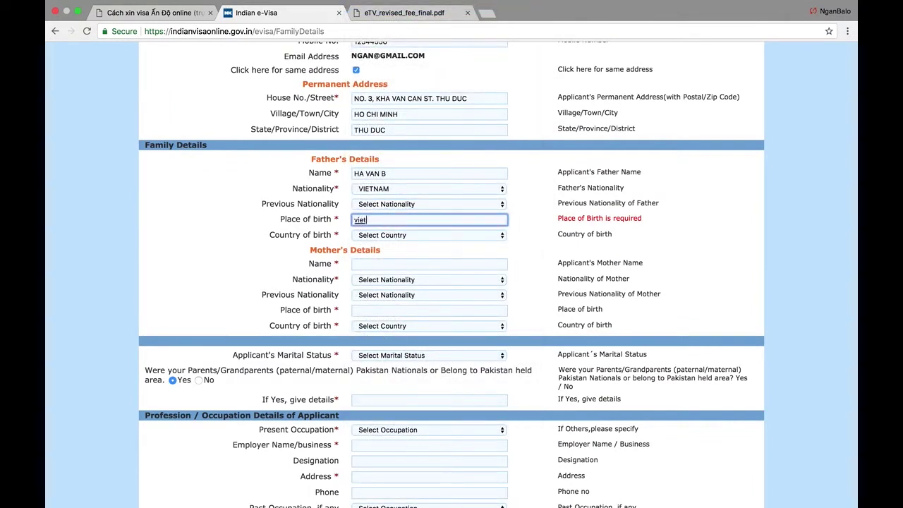
type("na")
key("BackSpace")
key("BackSpace")
key("BackSpace")
type("hanoi")
key("Tab")
type("vi")
- Fill in the mother's name, VIETNAM nationality, and birthplace HANOI, VIETNAM
key("Tab")
type("nguyen thia")
key("BackSpace")
type("a")
key("Tab")
type("vi")
key("Tab")
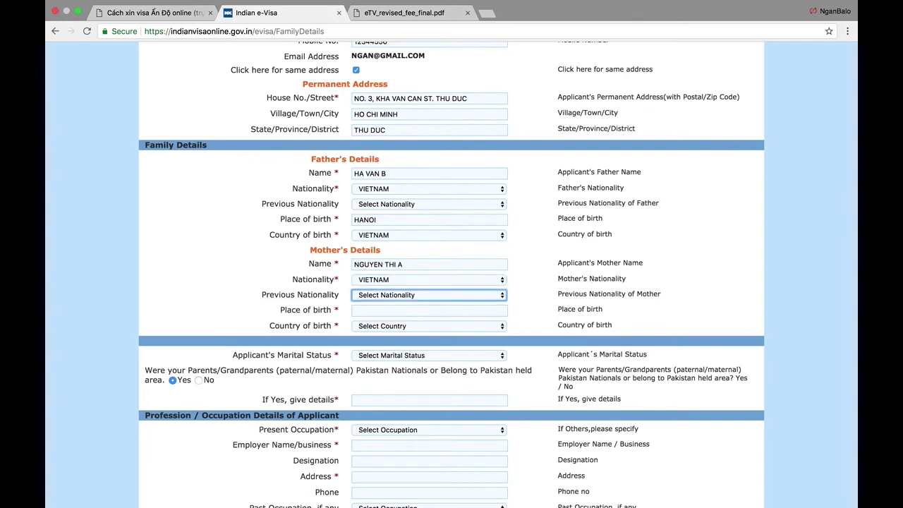
key("Tab")
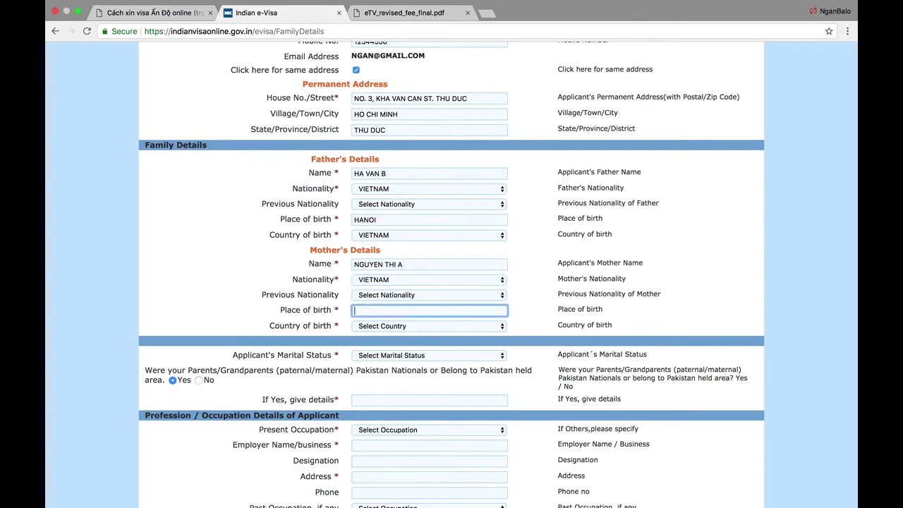
type("HANOI")
key("Tab")
type("vi")
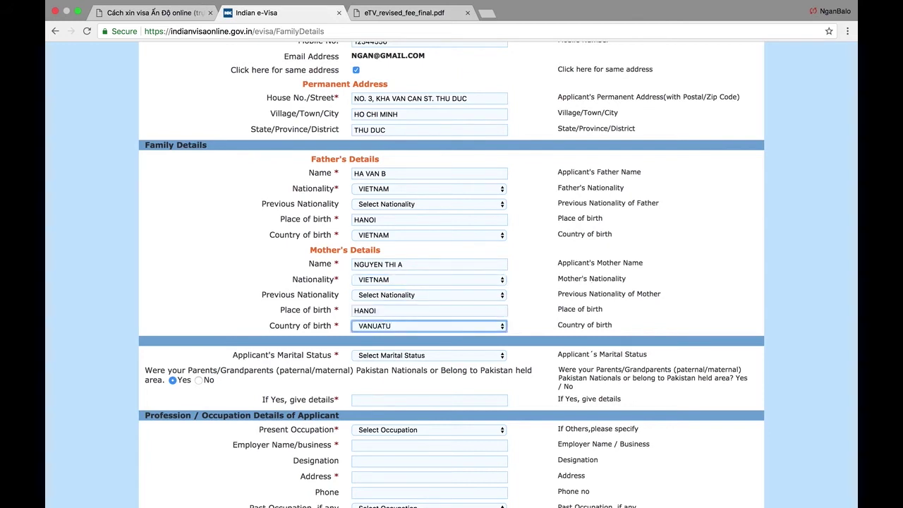
scroll(420, 305, "down", 2)
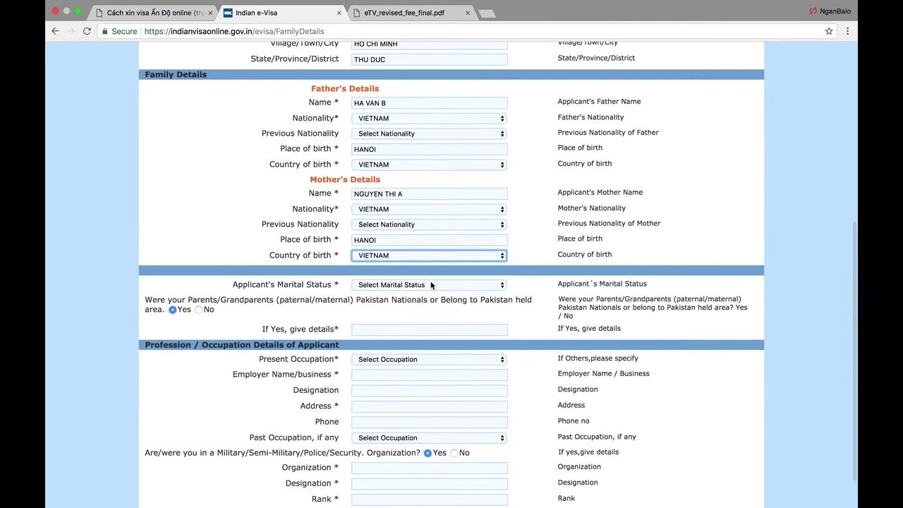
- Set marital status to SINGLE and answer No to the Pakistan ancestry question
left_click(431, 284)
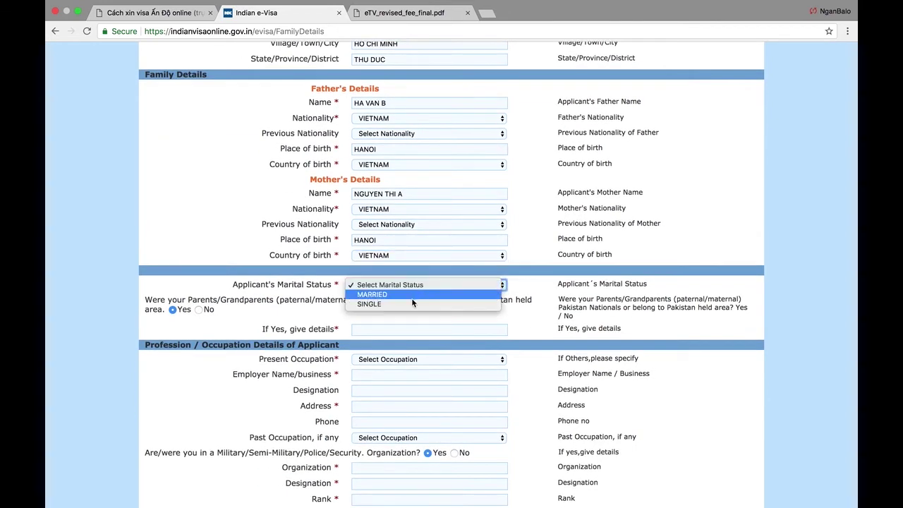
left_click(411, 302)
scroll(282, 326, "down", 1)
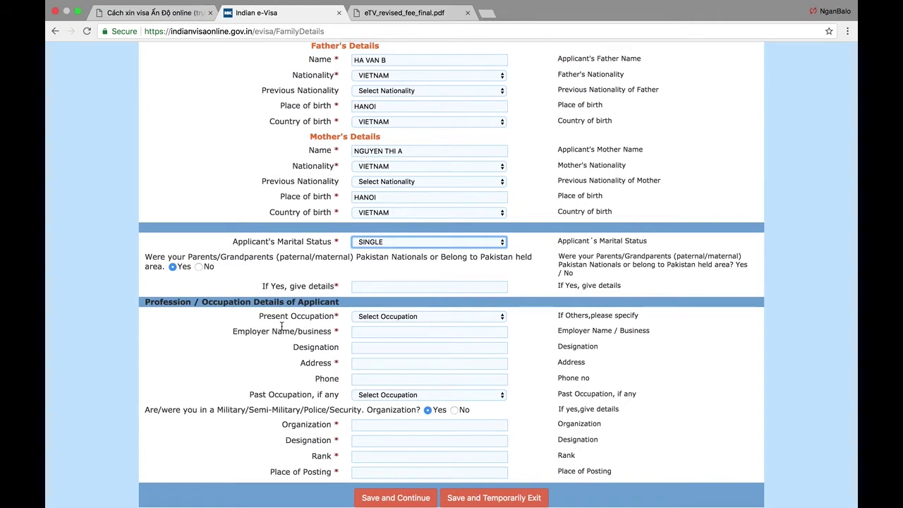
left_click(198, 266)
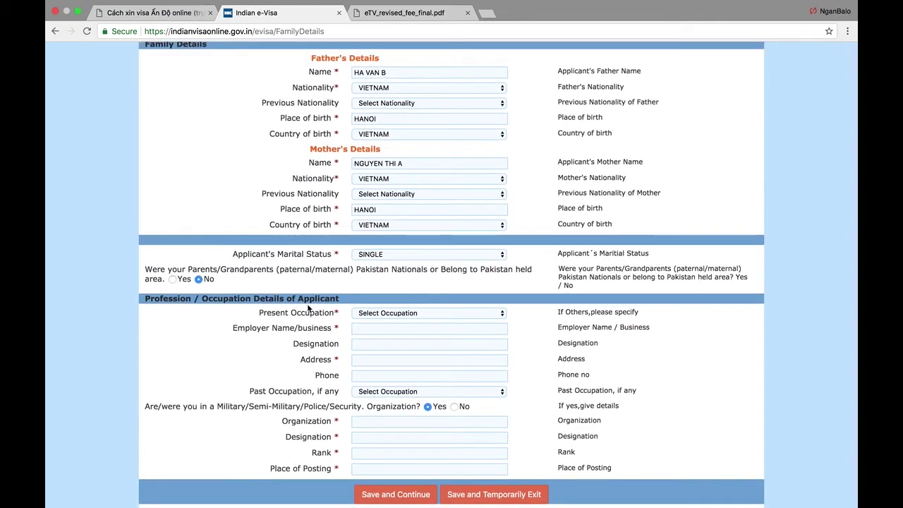
- Choose BUSINESS PERSON as the present occupation
left_click(400, 313)
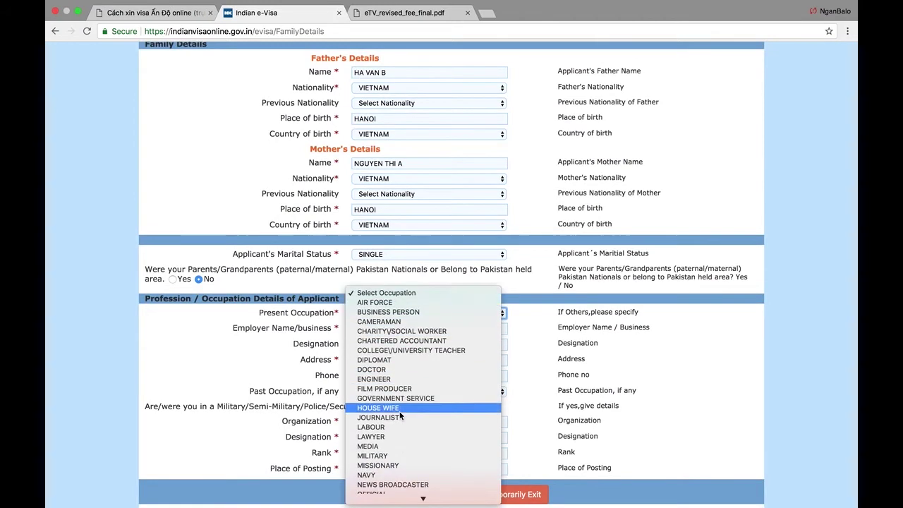
scroll(399, 416, "down", 3)
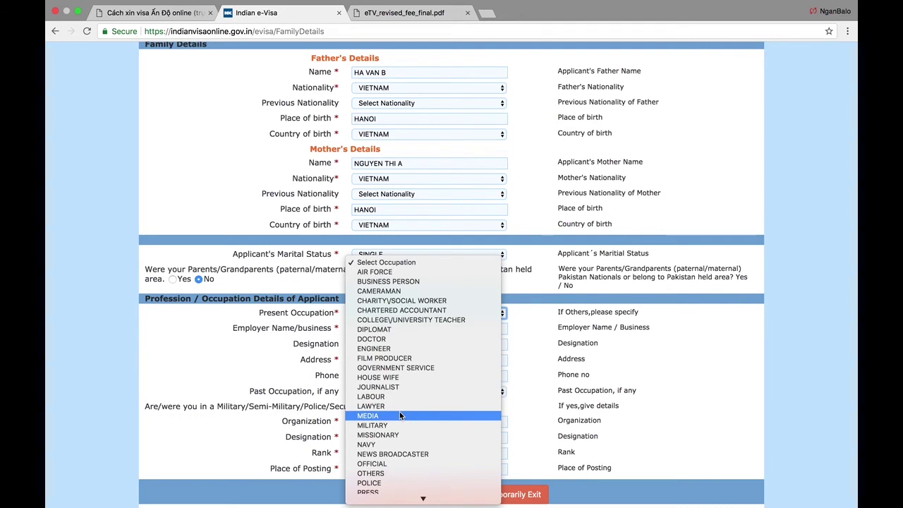
scroll(399, 415, "down", 1)
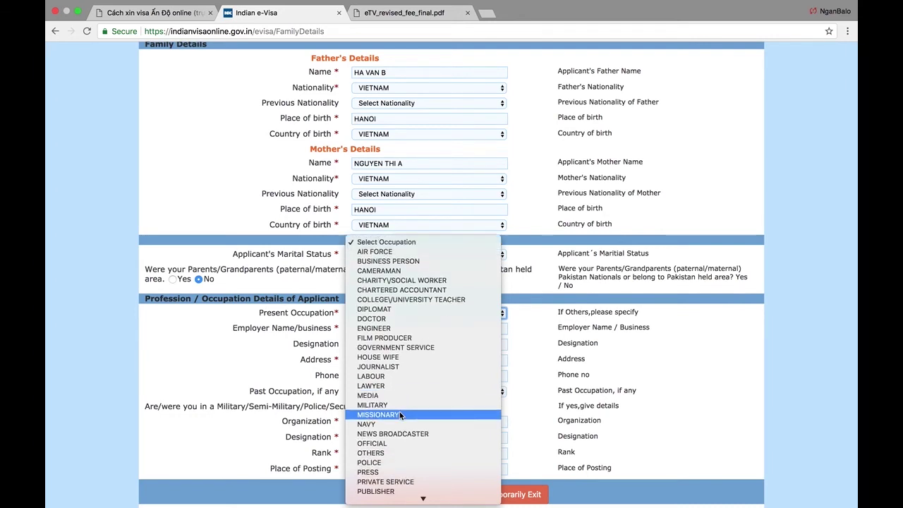
scroll(399, 416, "down", 1)
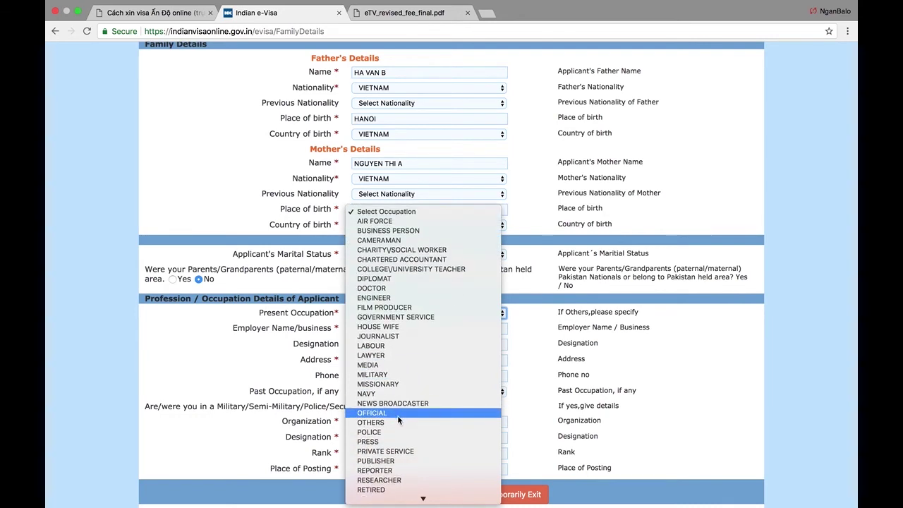
scroll(399, 419, "down", 3)
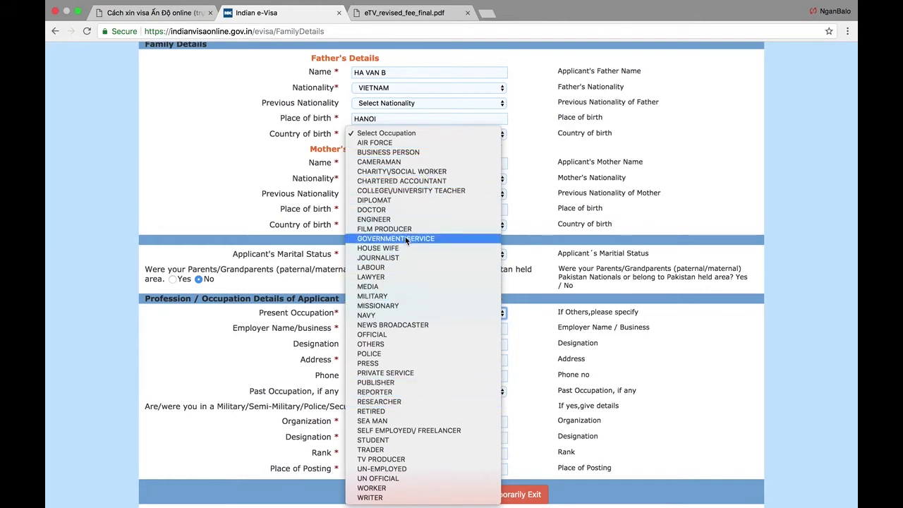
left_click(423, 153)
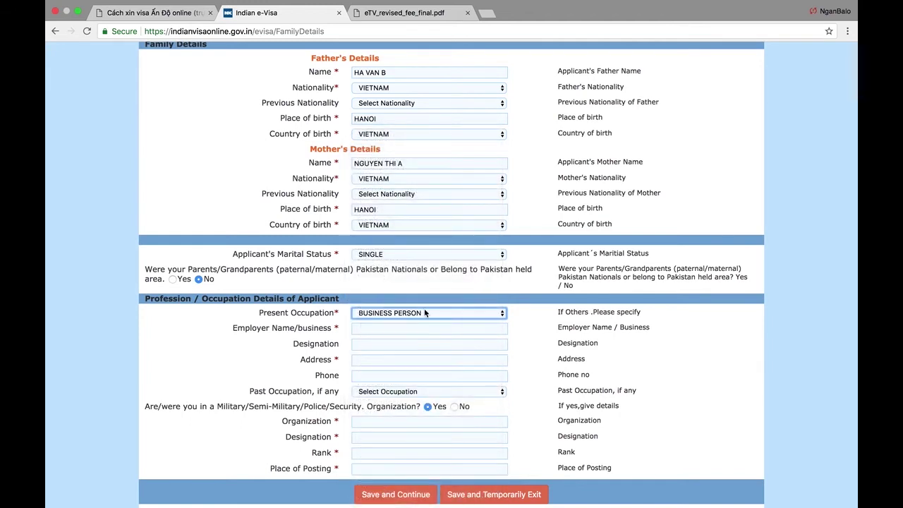
left_click(397, 329)
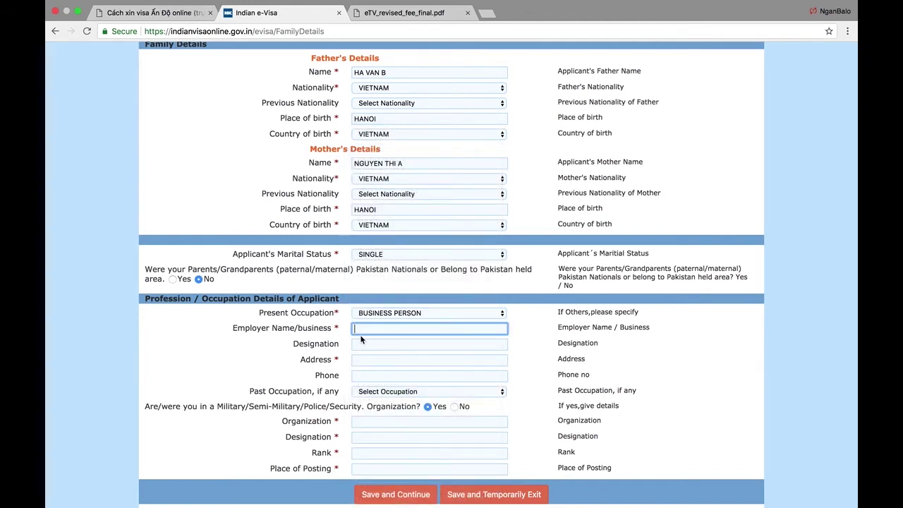
- Enter DOT SERVICES as the employer and fill in the employer's address, skipping designation
type("DOT per")
key("BackSpace")
key("BackSpace")
type("services")
key("Tab")
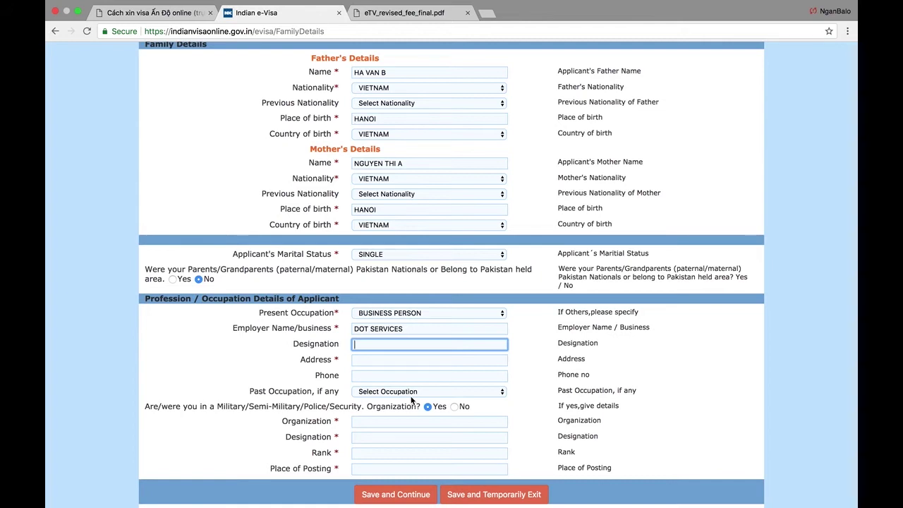
key("Tab")
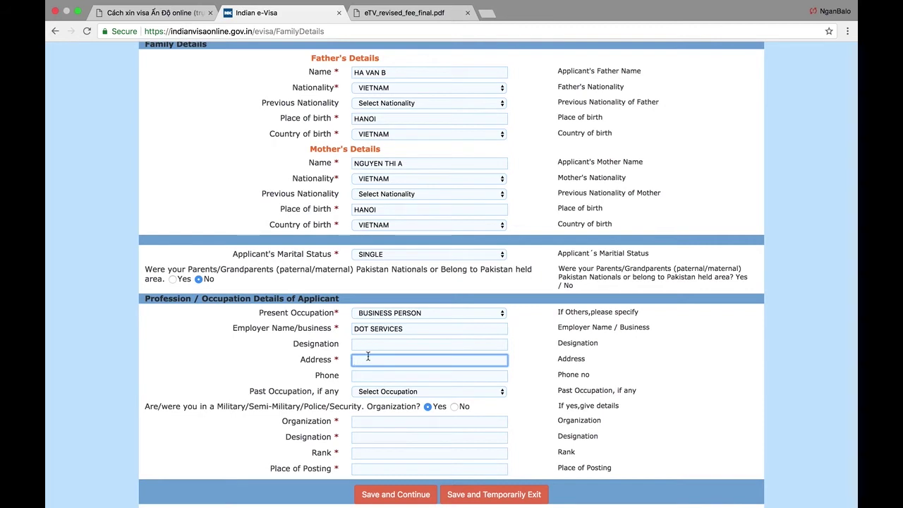
type("abcd, greenbelt, makati")
key("Tab")
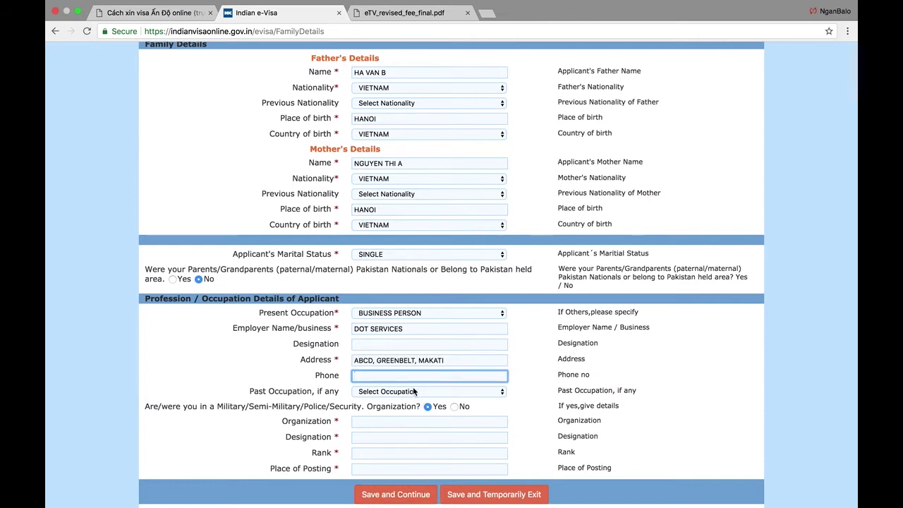
- Leave past occupation unset and answer No to the military/police service question
left_click(414, 392)
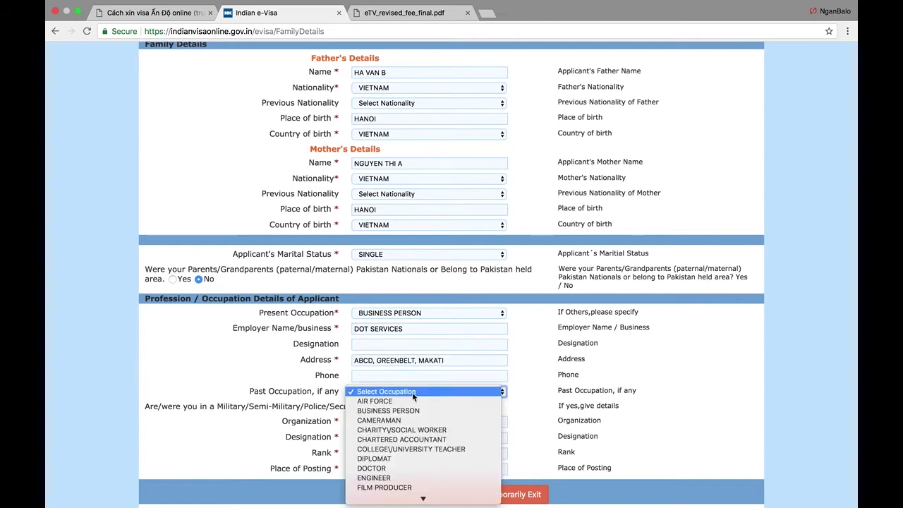
left_click(381, 392)
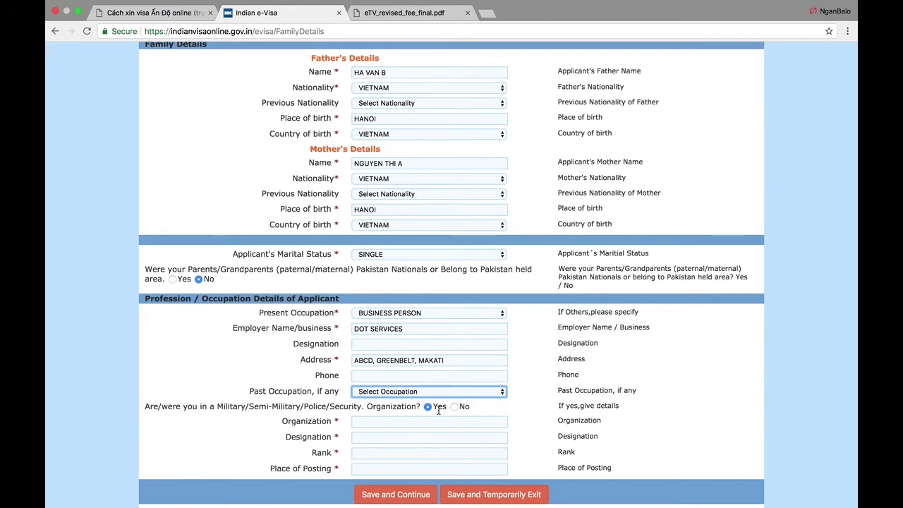
left_click(457, 409)
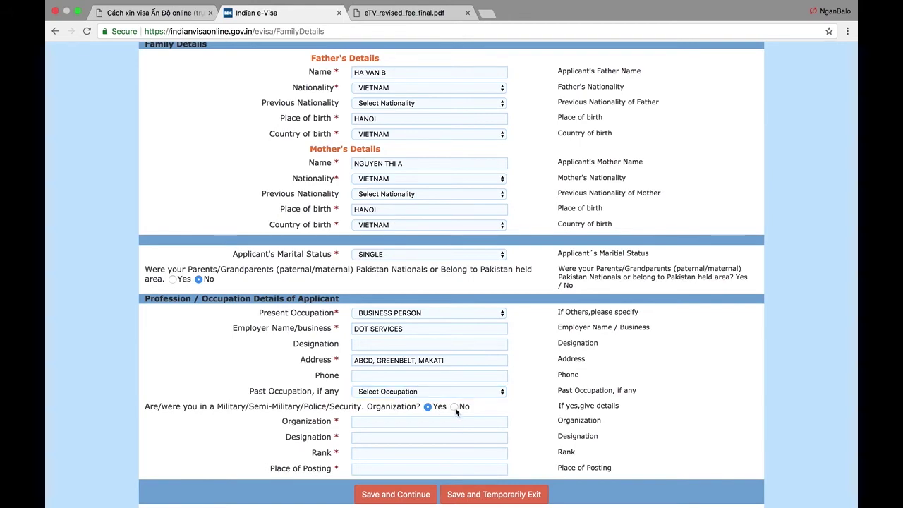
left_click(455, 407)
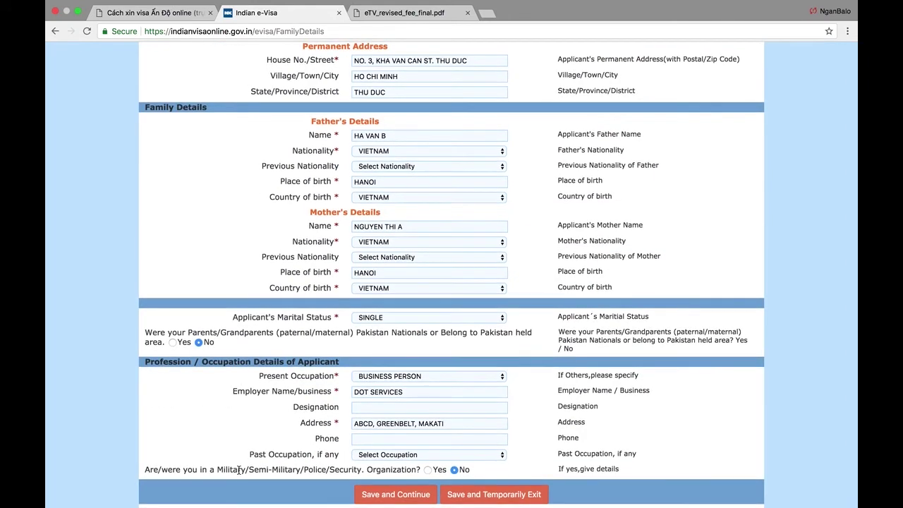
- Save the family details and continue to the Visa Details Form
left_click(406, 494)
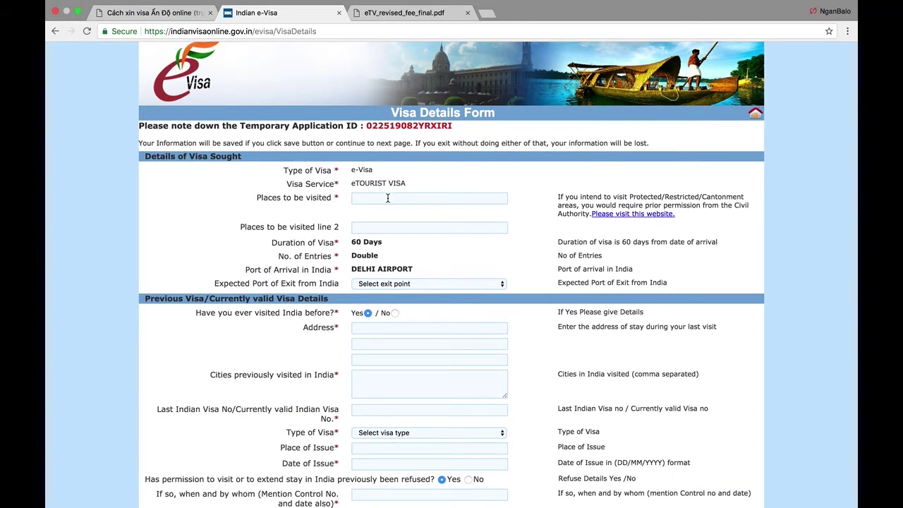
scroll(324, 230, "down", 1)
scroll(324, 231, "up", 1)
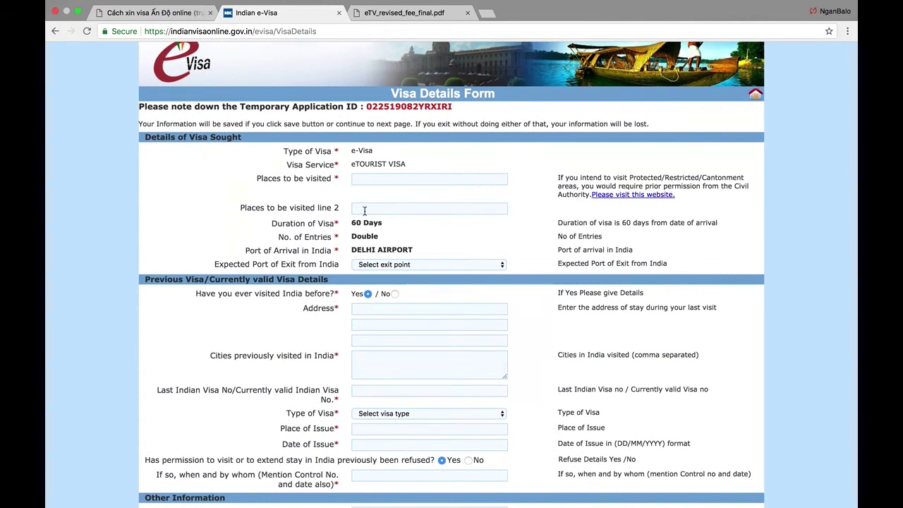
- List DELHI, JAIPUR, AGRA, VARANASI as places to be visited, checking the 60-day double-entry terms
left_click(444, 184)
left_click_drag(260, 178, 332, 179)
left_click(332, 179)
left_click(357, 179)
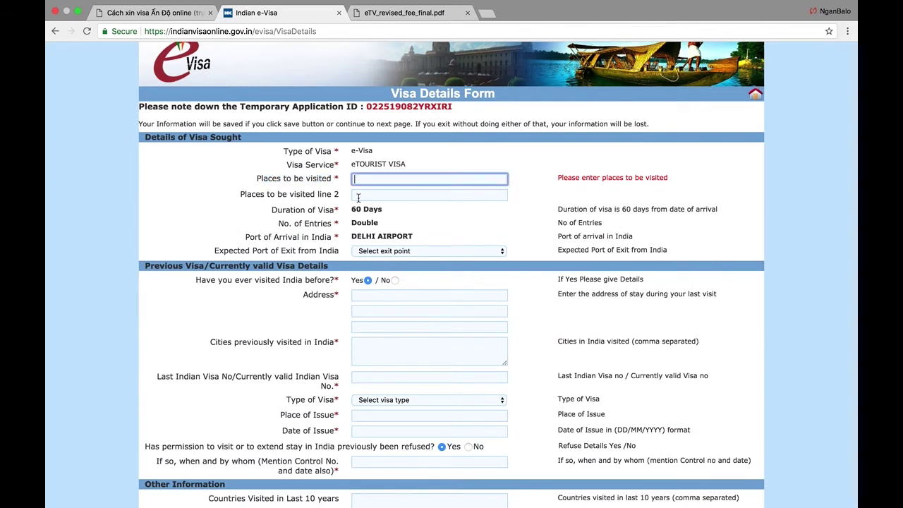
type("delhi, jaipur, agra, varanasi")
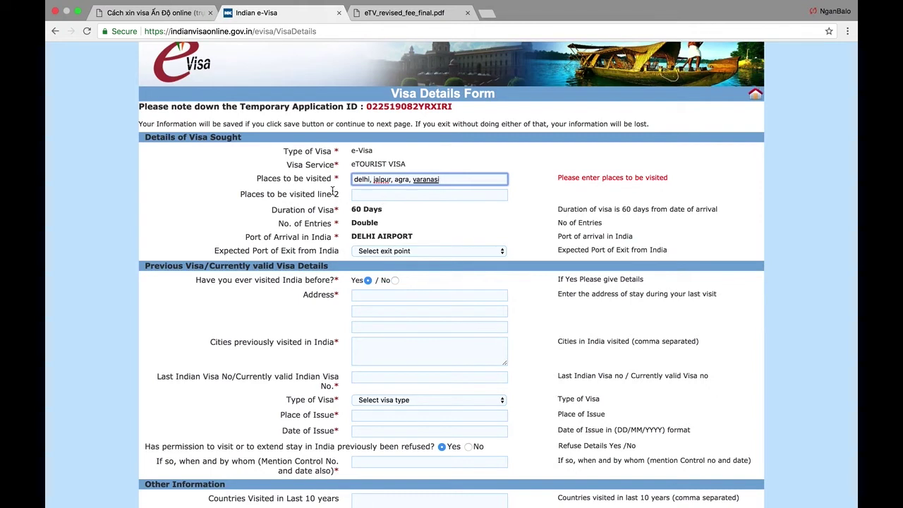
left_click(395, 197)
scroll(394, 199, "down", 1)
left_click(368, 200)
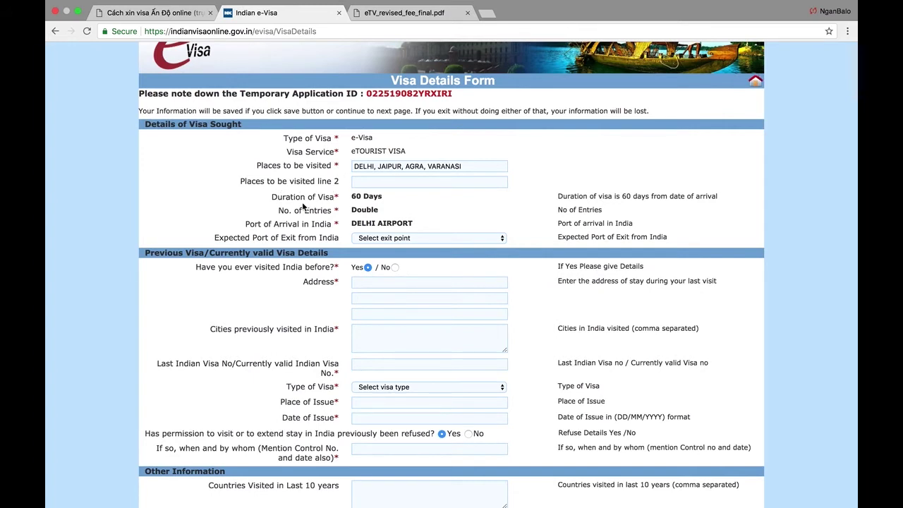
left_click_drag(306, 200, 372, 200)
left_click(373, 199)
left_click_drag(351, 210, 383, 213)
- Set the Expected Port of Exit to DELHI AIRPORT
left_click(387, 238)
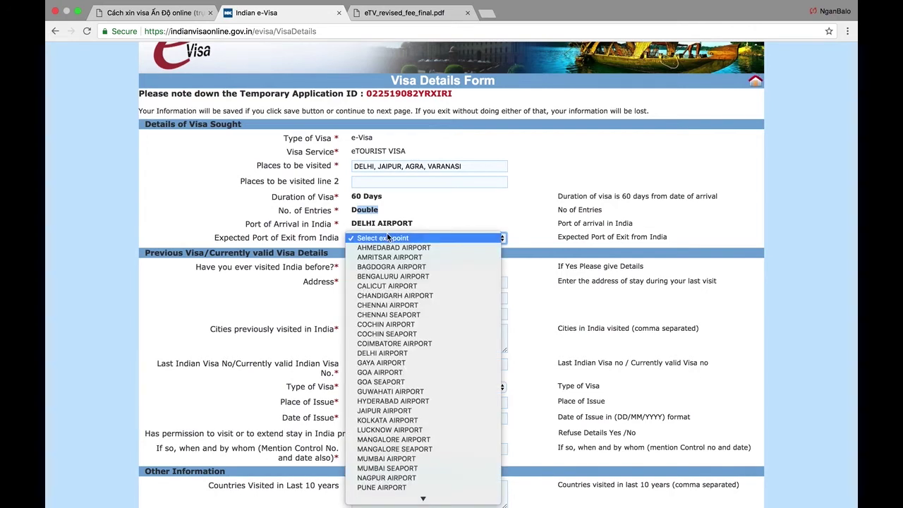
left_click(263, 238)
left_click_drag(255, 239, 316, 240)
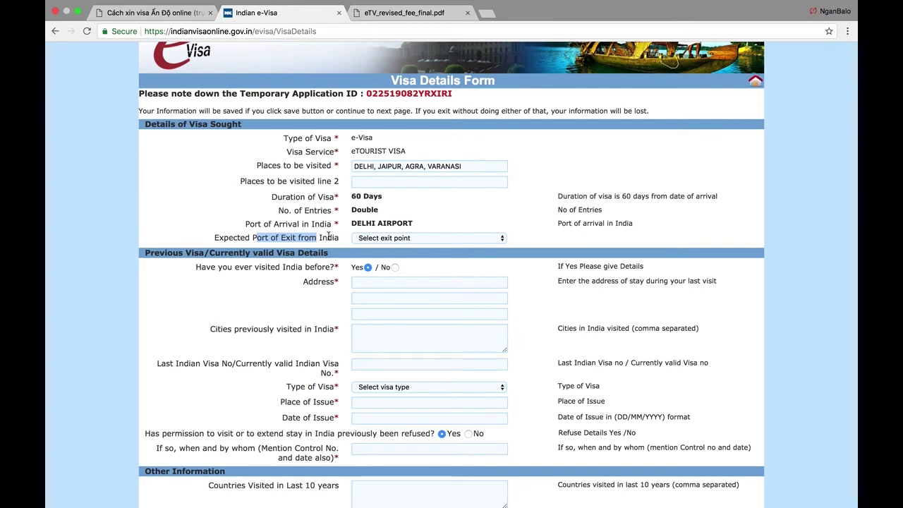
left_click(388, 238)
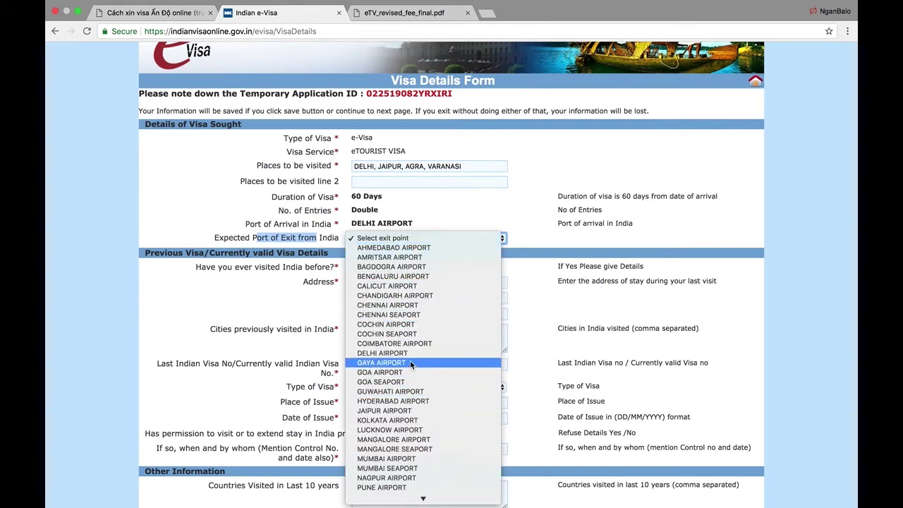
left_click(384, 353)
scroll(341, 304, "down", 1)
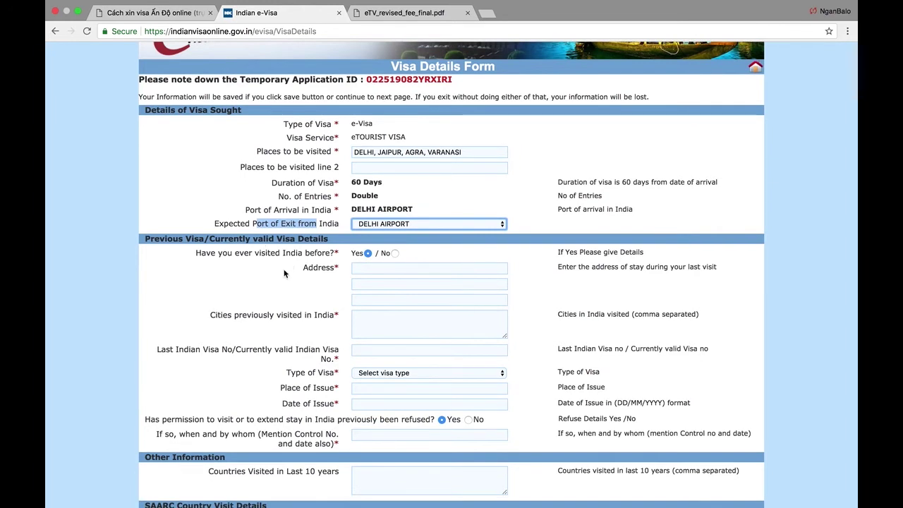
- Answer No to having visited India before, after briefly viewing the previous-visit fields
left_click(395, 253)
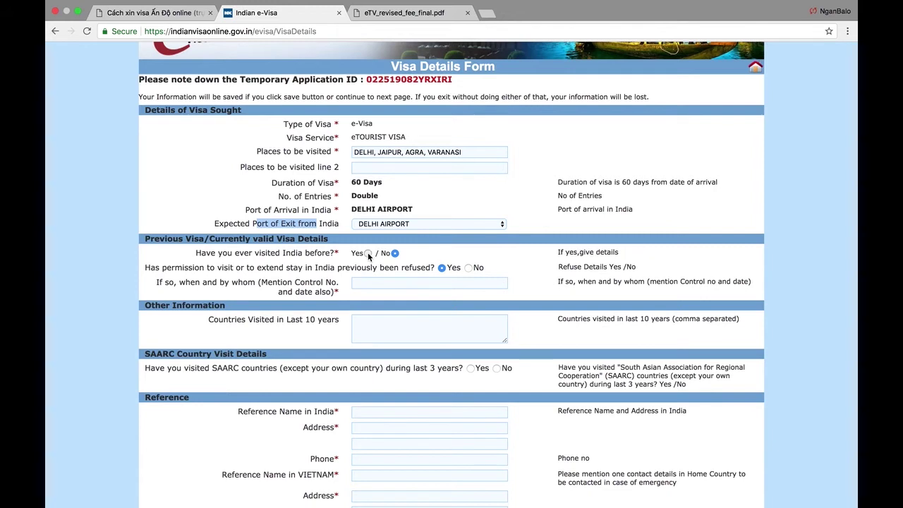
left_click(367, 253)
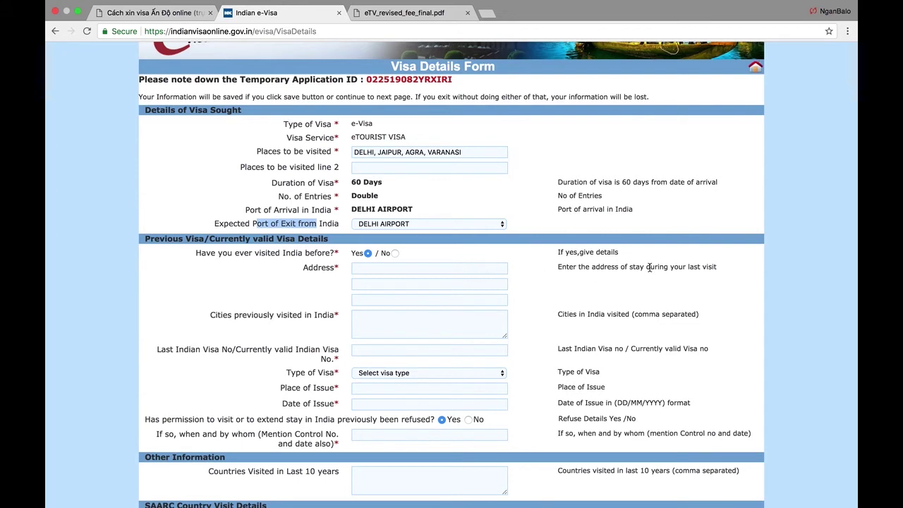
left_click(409, 271)
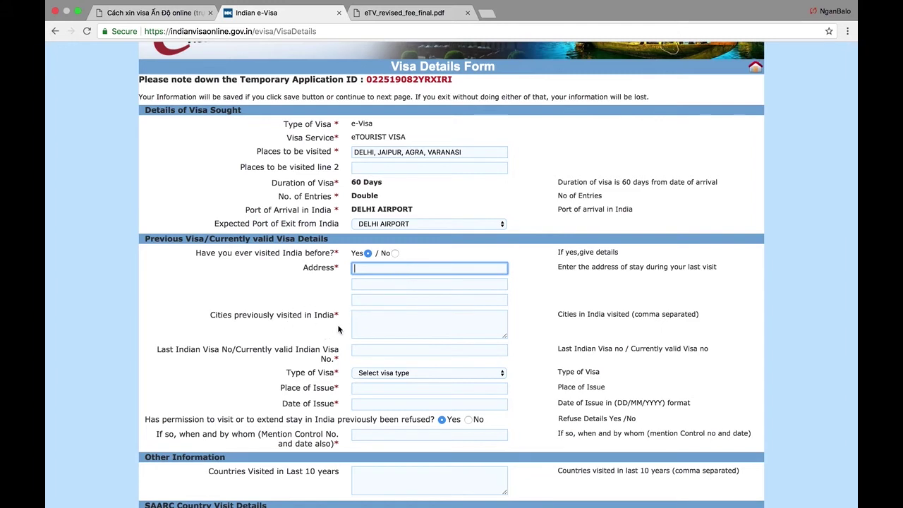
left_click(365, 318)
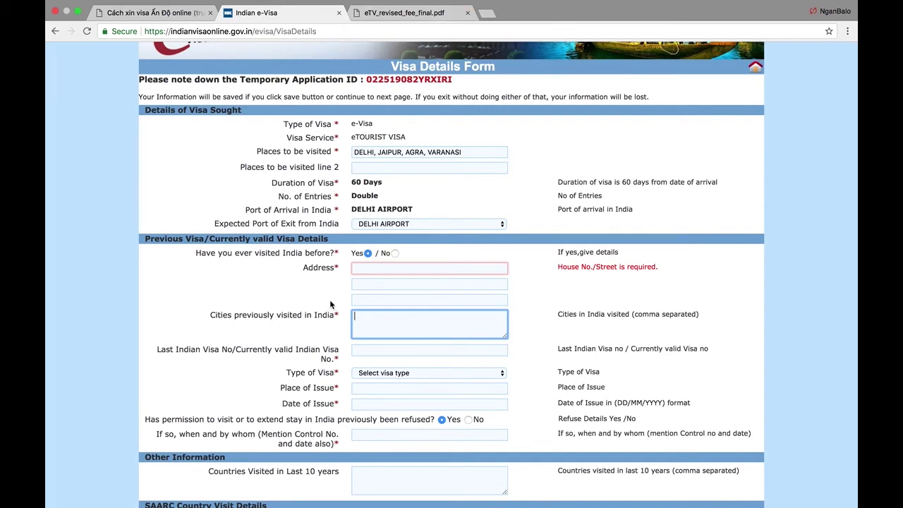
scroll(312, 352, "down", 1)
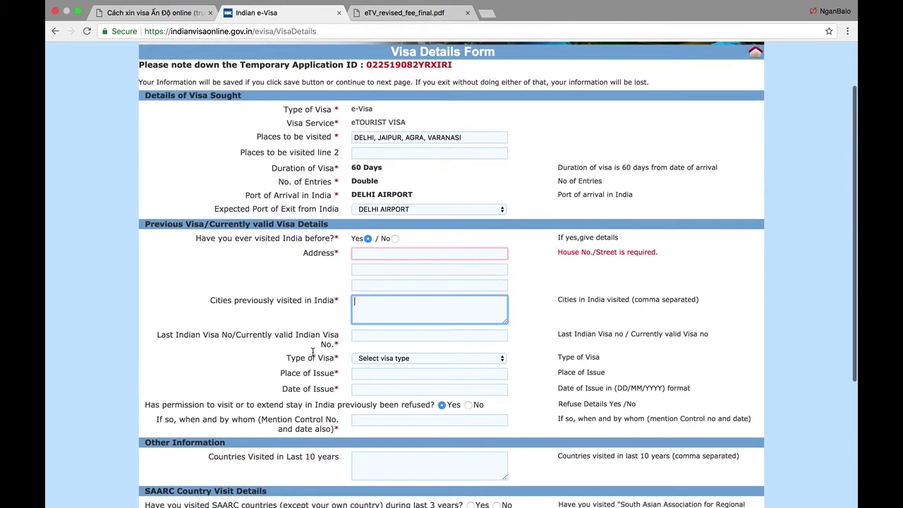
left_click(387, 359)
left_click(316, 362)
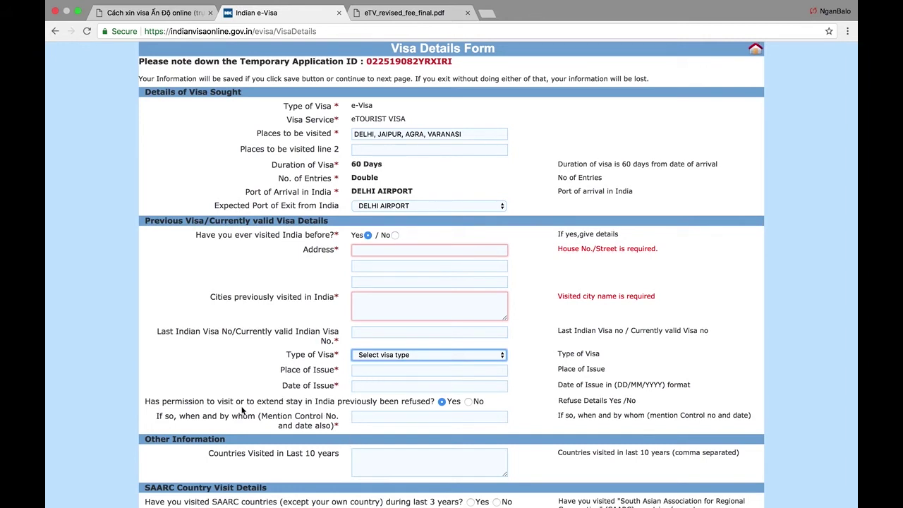
scroll(241, 410, "down", 1)
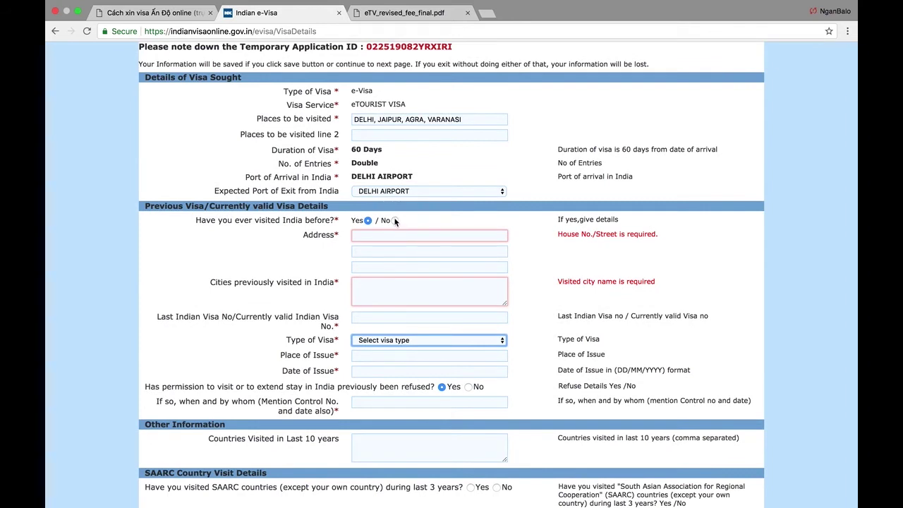
left_click(395, 220)
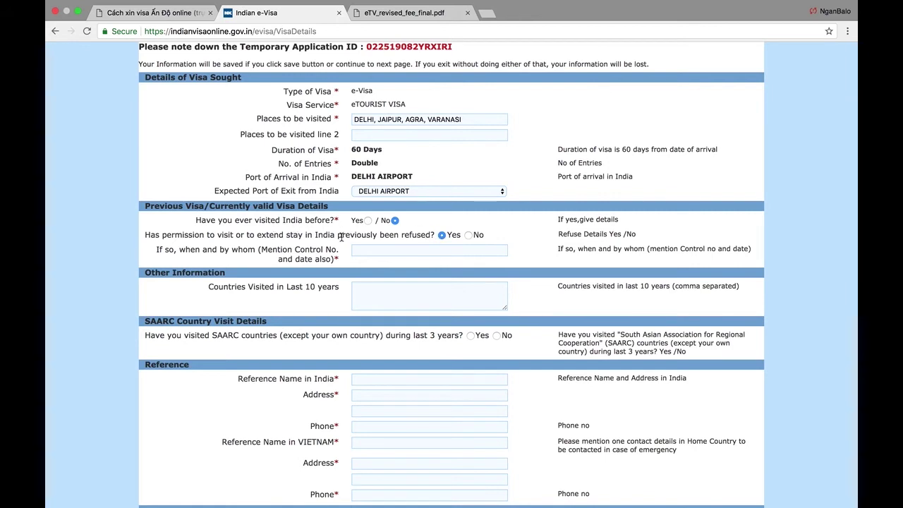
- Answer No to prior refusal and list usa, china, japan, mongolia as countries visited
left_click(469, 235)
scroll(356, 269, "down", 1)
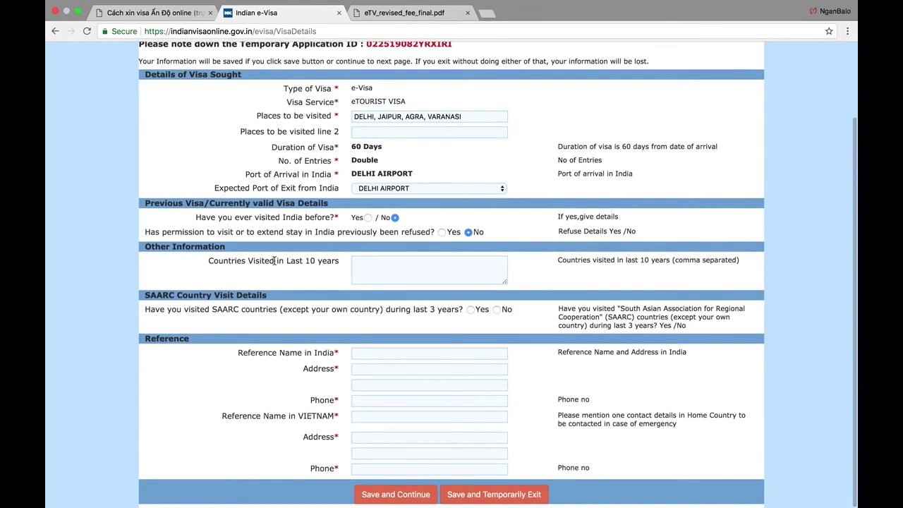
left_click_drag(248, 263, 314, 259)
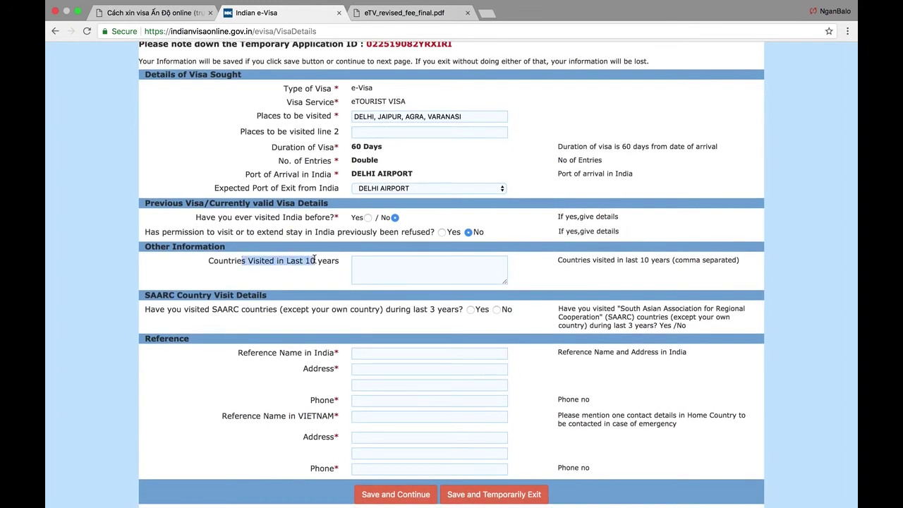
left_click(323, 261)
left_click(378, 270)
type("usa, china, japan, mongolia....")
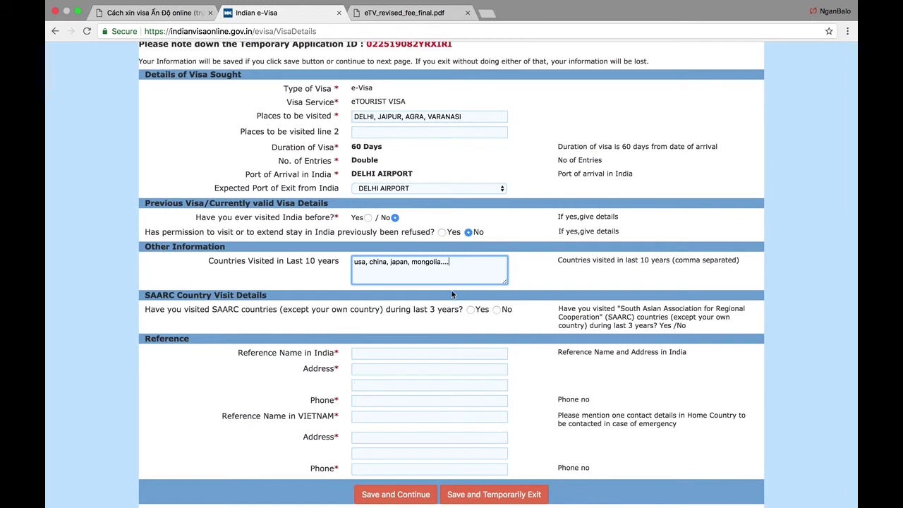
key("BackSpace")
key("BackSpace")
key("BackSpace")
key("BackSpace")
- Consult the nganbalo.com guide's visa-details example, then select the full SAARC name on the form
left_click(177, 12)
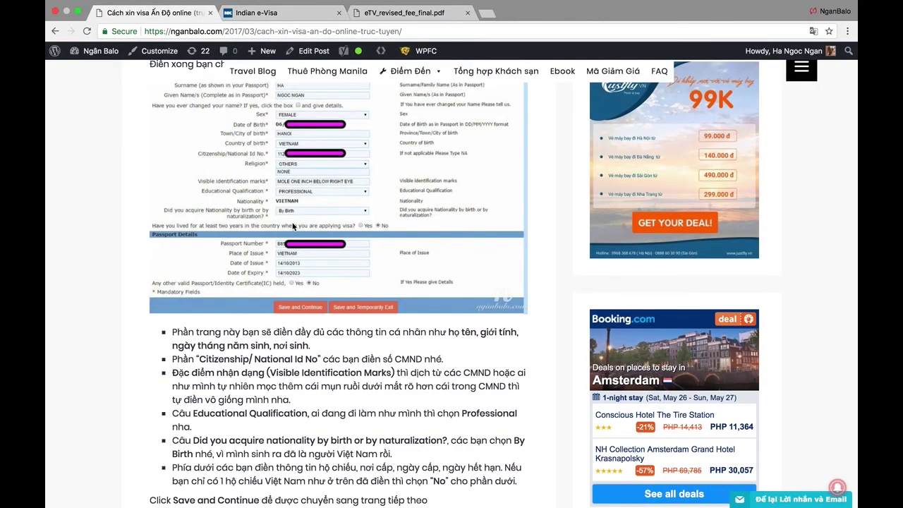
scroll(293, 226, "down", 10)
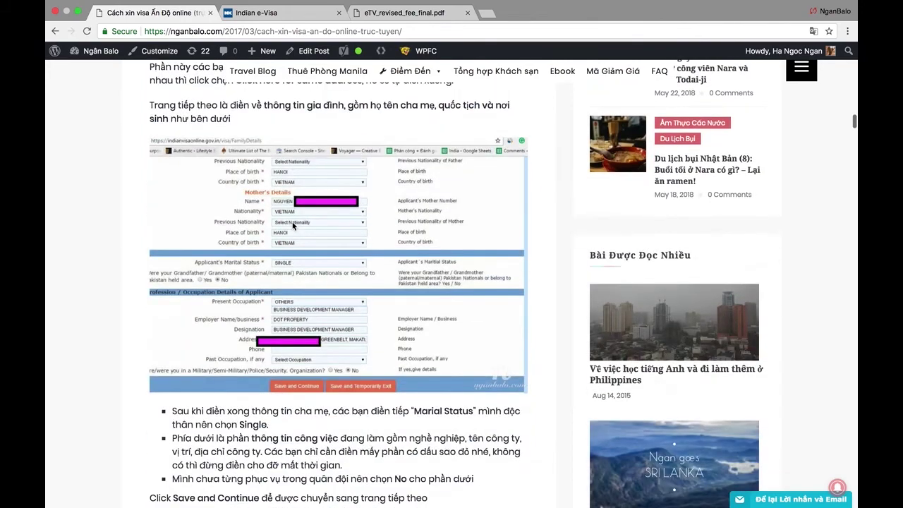
scroll(292, 225, "down", 5)
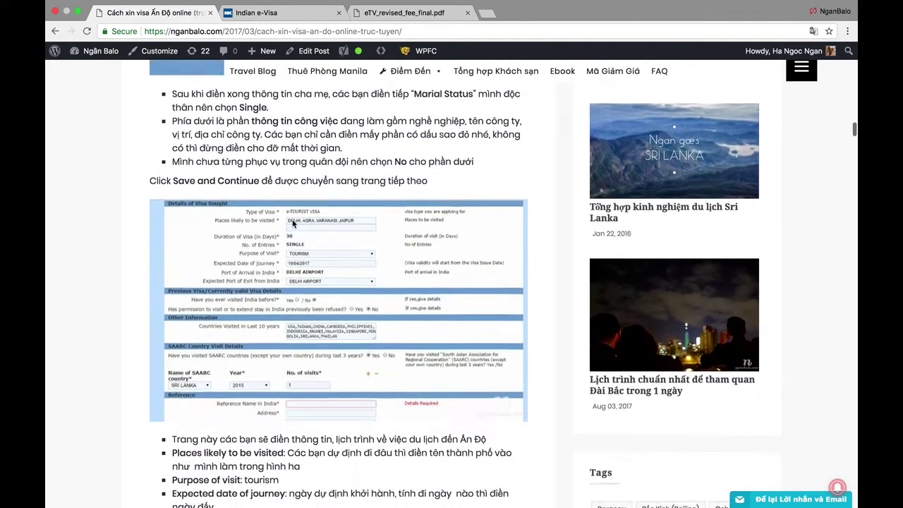
scroll(293, 222, "down", 3)
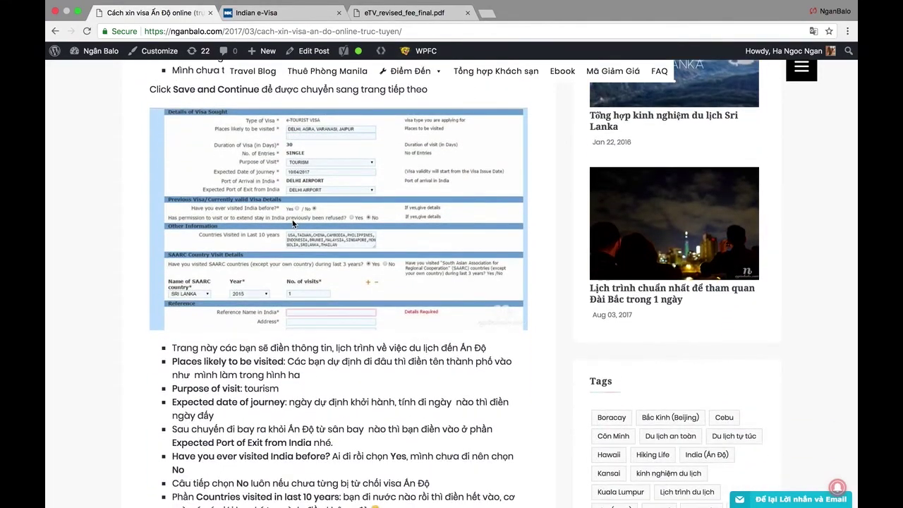
scroll(292, 219, "down", 1)
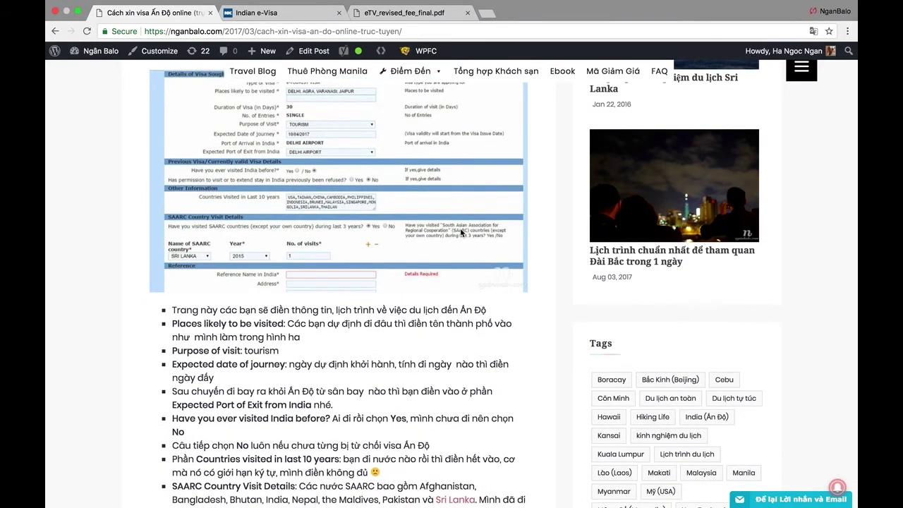
left_click(297, 13)
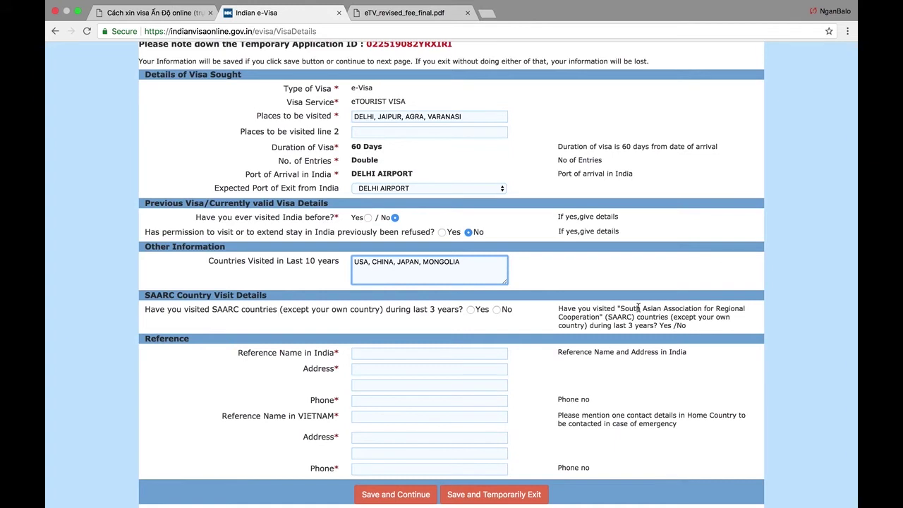
left_click_drag(620, 308, 601, 317)
key("ctrl+c")
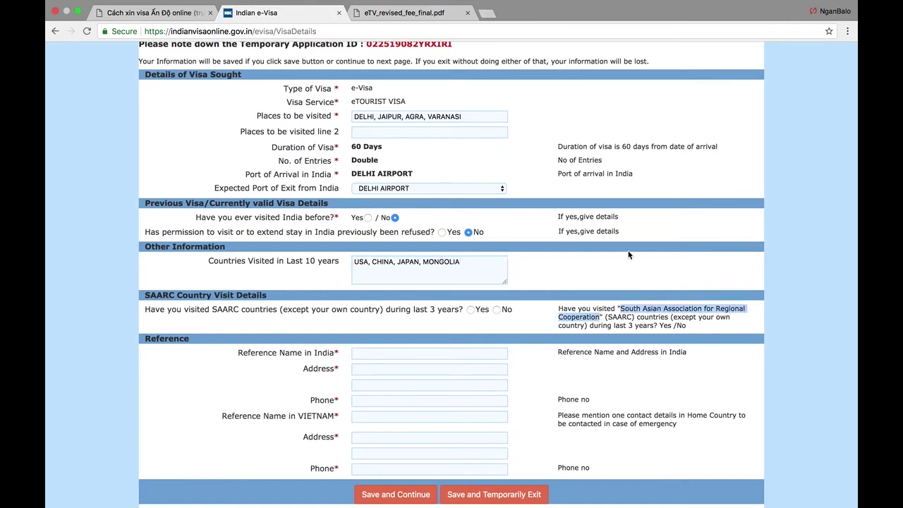
- Google the South Asian Association for Regional Cooperation to check its member states, then return
left_click(486, 13)
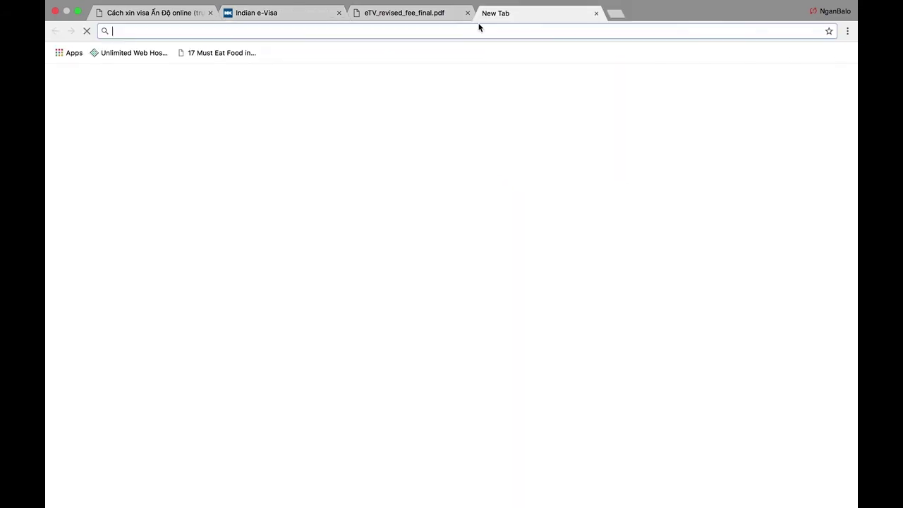
key("ctrl+v")
key("Return")
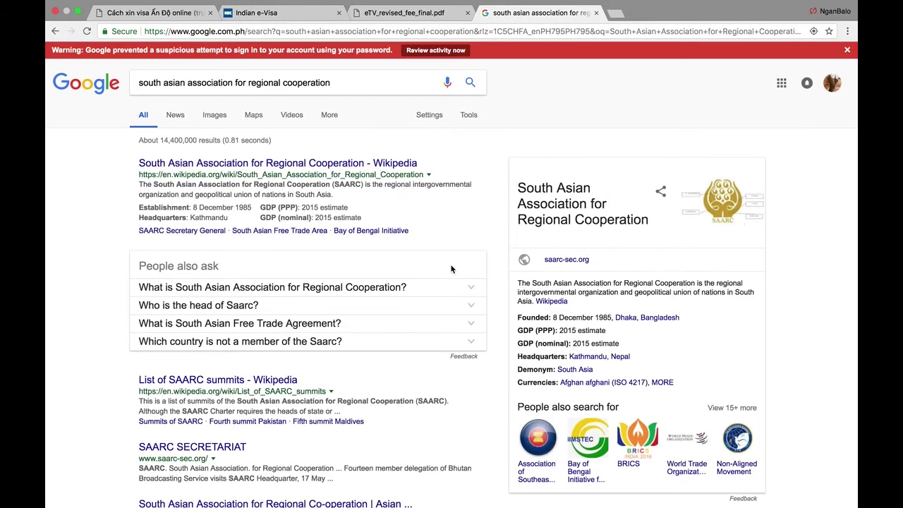
scroll(452, 269, "down", 1)
scroll(452, 270, "down", 2)
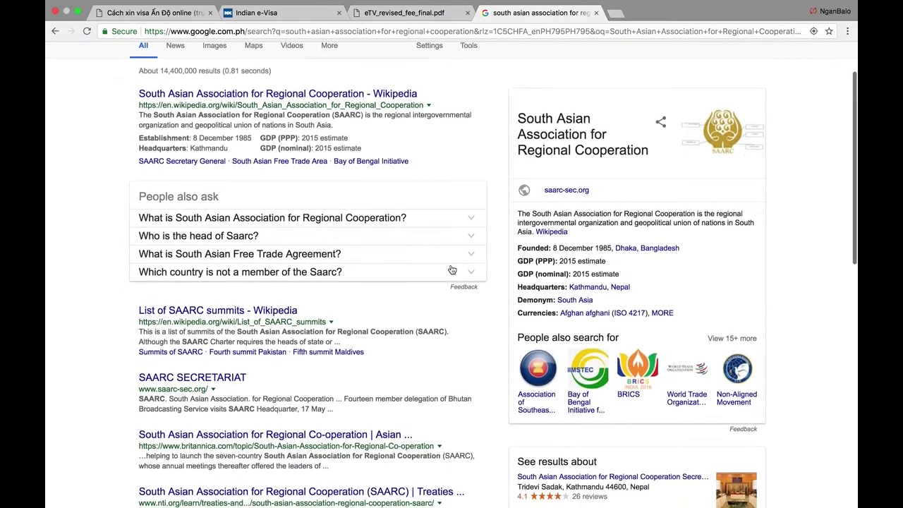
left_click(347, 223)
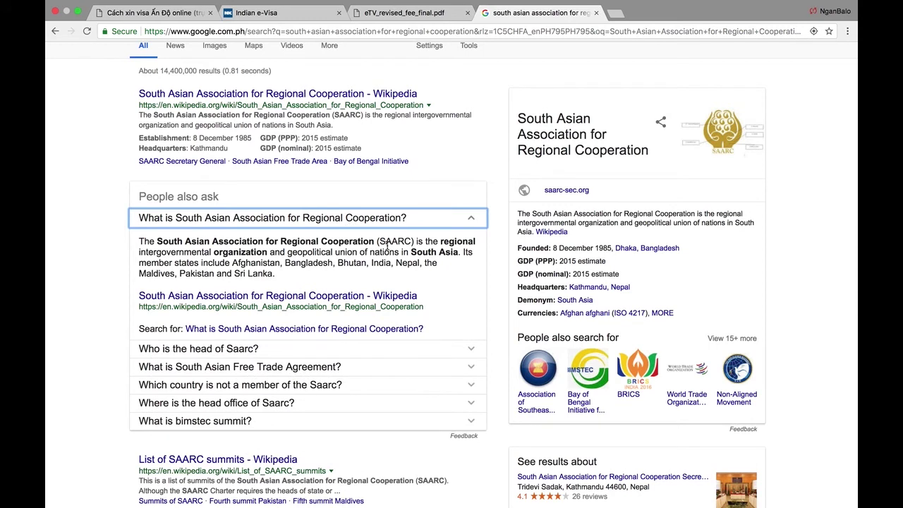
left_click_drag(242, 263, 256, 263)
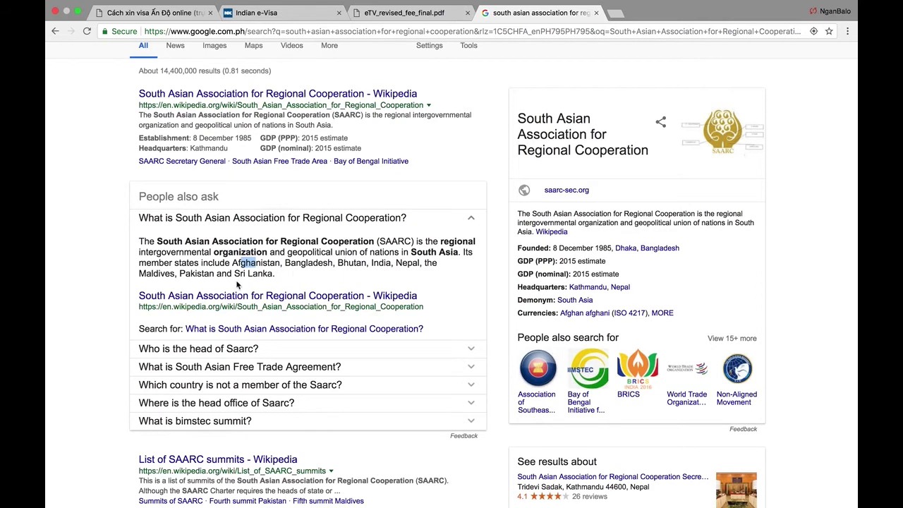
left_click(256, 24)
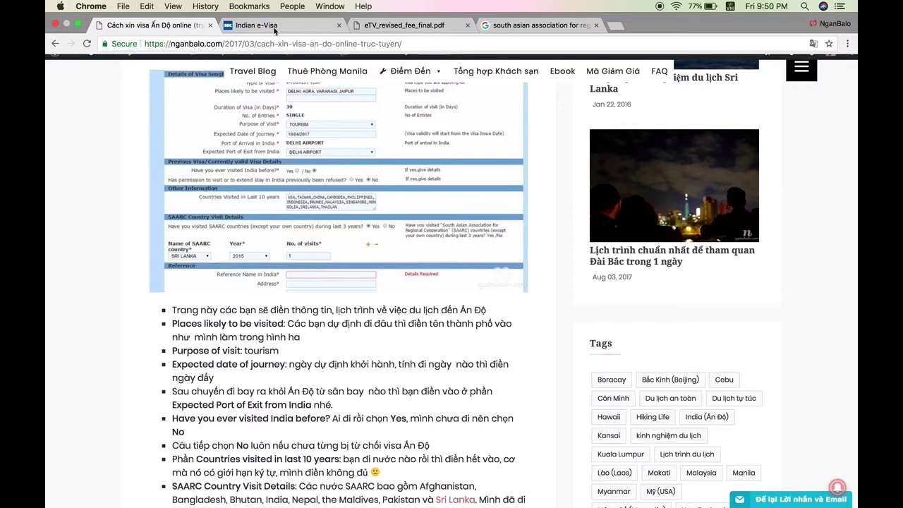
- Fill in the reference in India's name, address and phone number
left_click(182, 24)
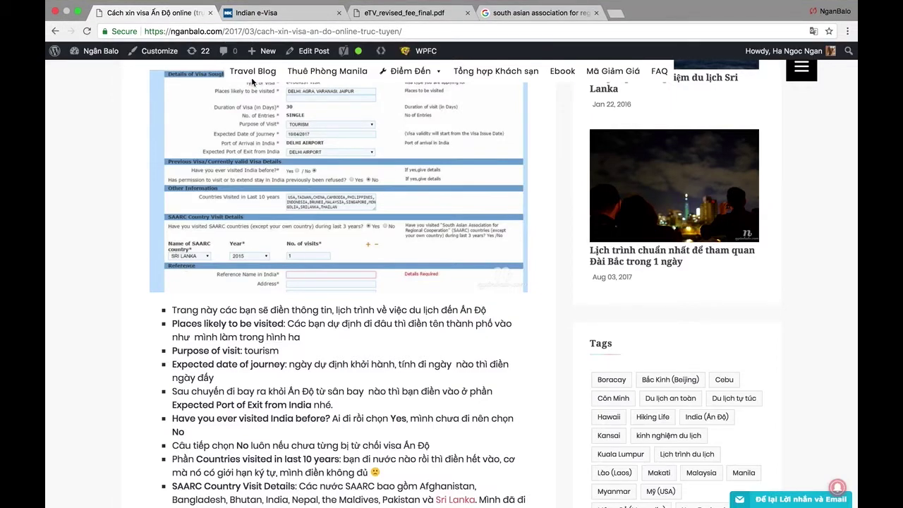
left_click(294, 19)
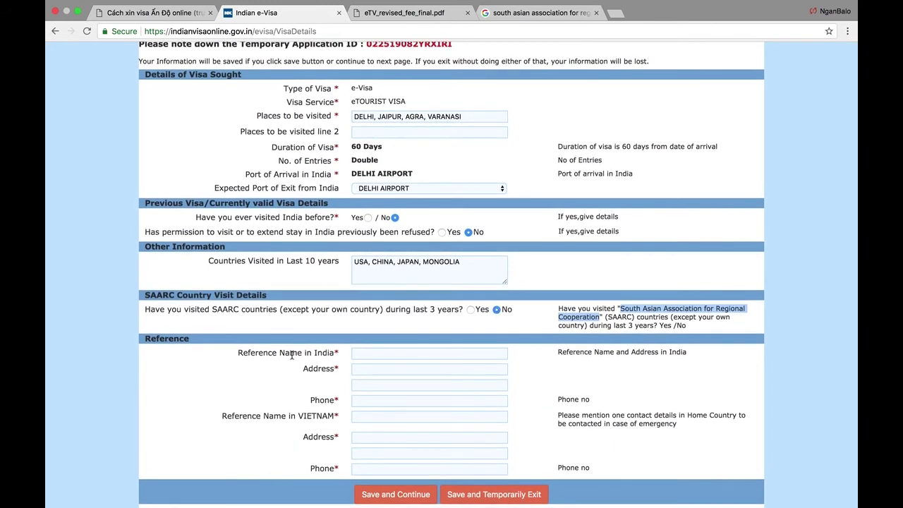
left_click(373, 353)
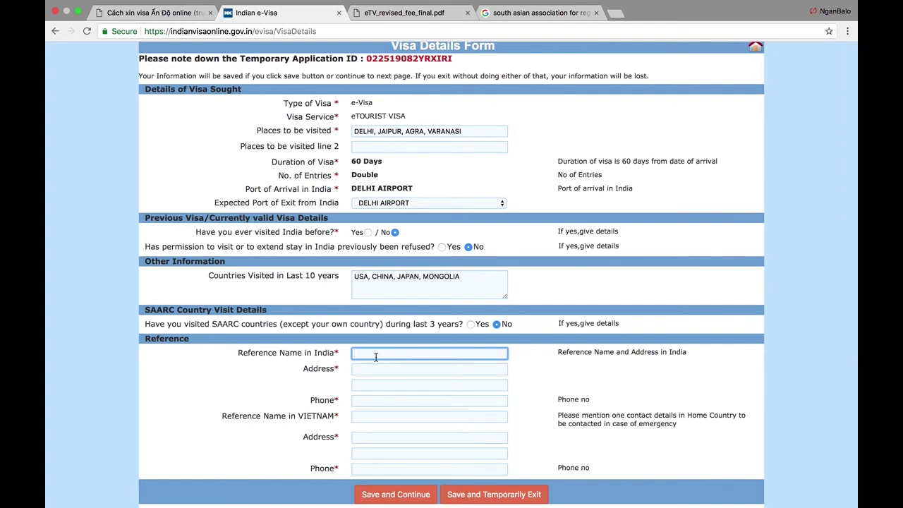
type("abc ho")
key("Tab")
type("abc")
key("Tab")
key("Tab")
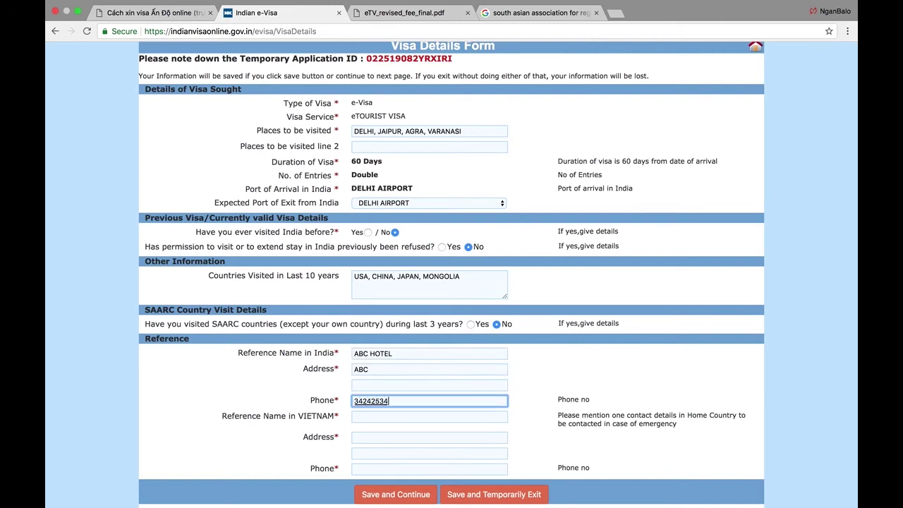
- Fill in the reference in VIETNAM's name, address and phone number
key("Tab")
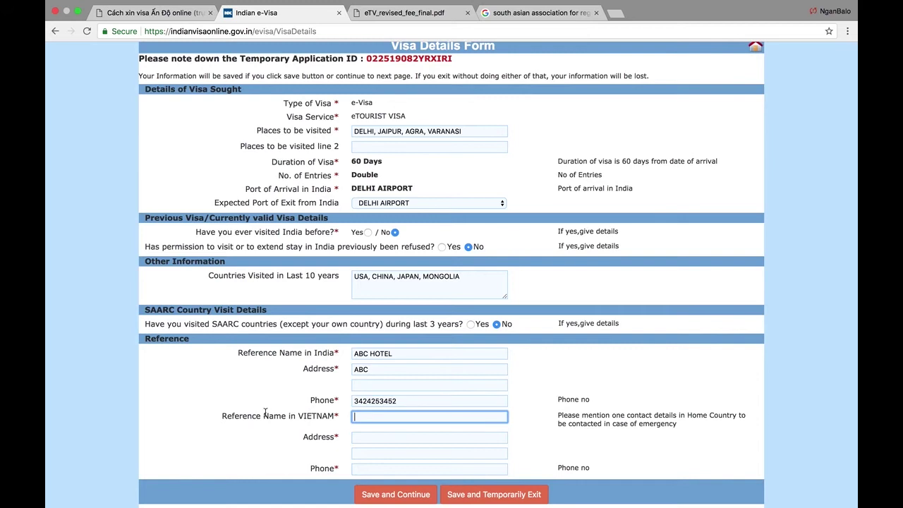
left_click(286, 418)
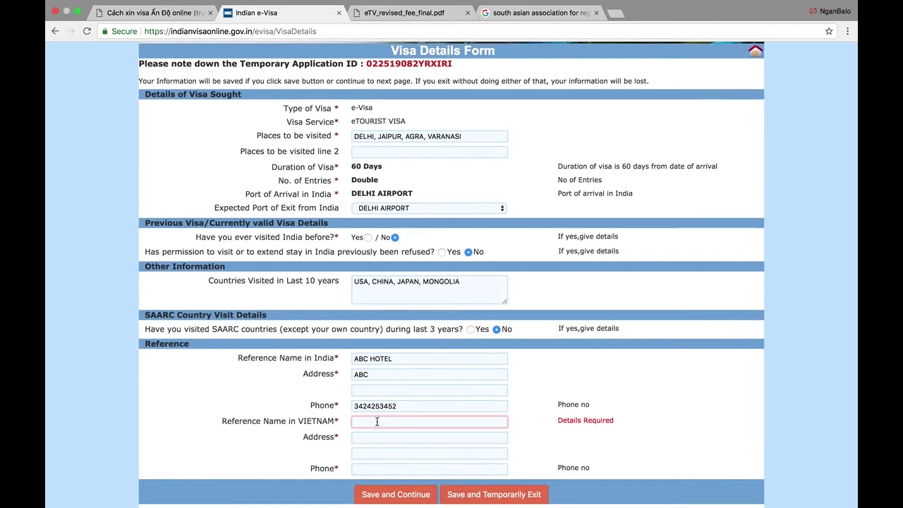
left_click_drag(297, 421, 305, 424)
left_click(333, 421)
left_click(386, 422)
type("ha va")
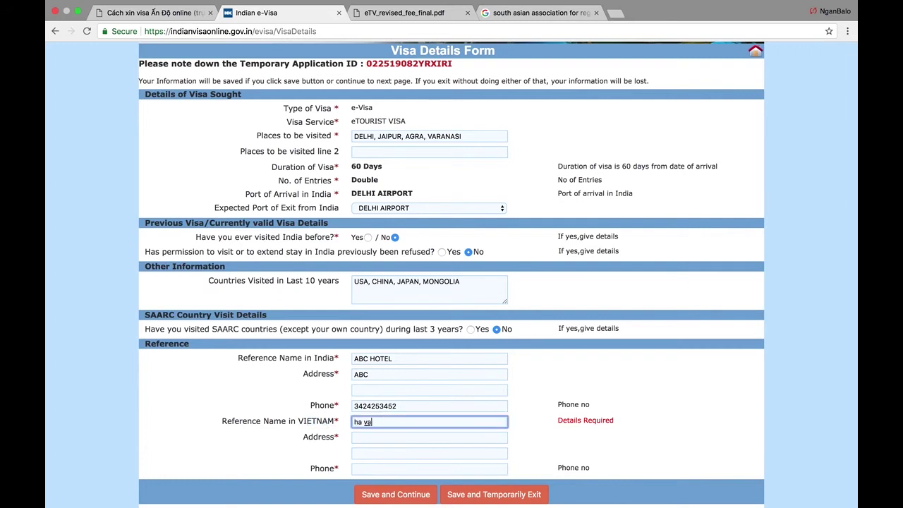
type("n b")
key("Tab")
type("23")
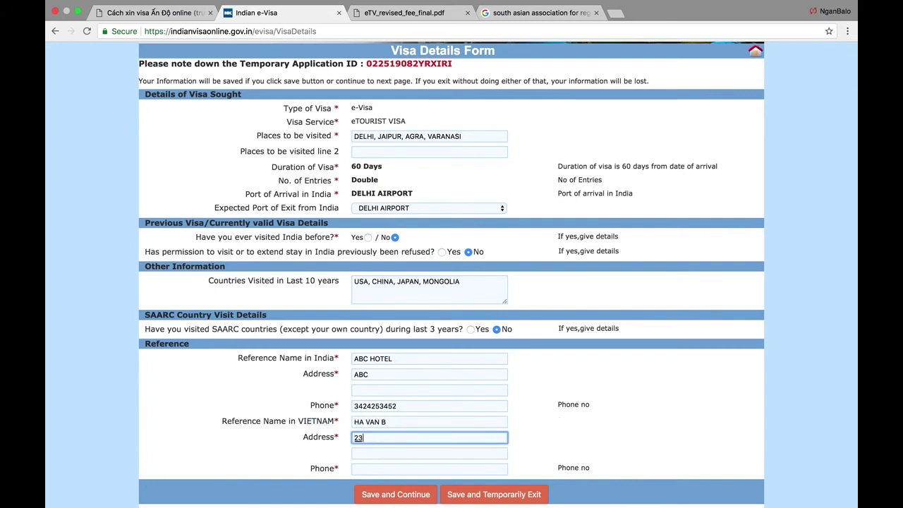
type("42 abcd")
key("Tab")
type("123243534")
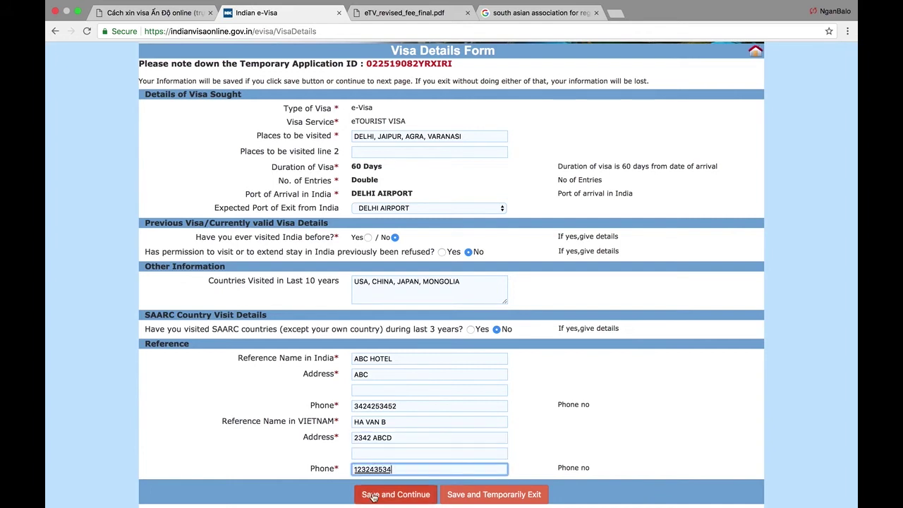
- Save the visa details and review the photo specification requirements
left_click(409, 496)
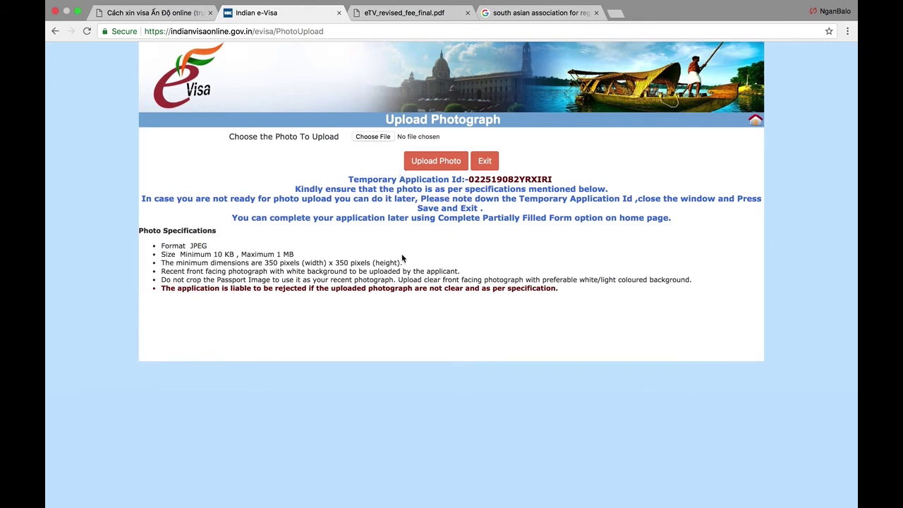
left_click_drag(162, 245, 389, 261)
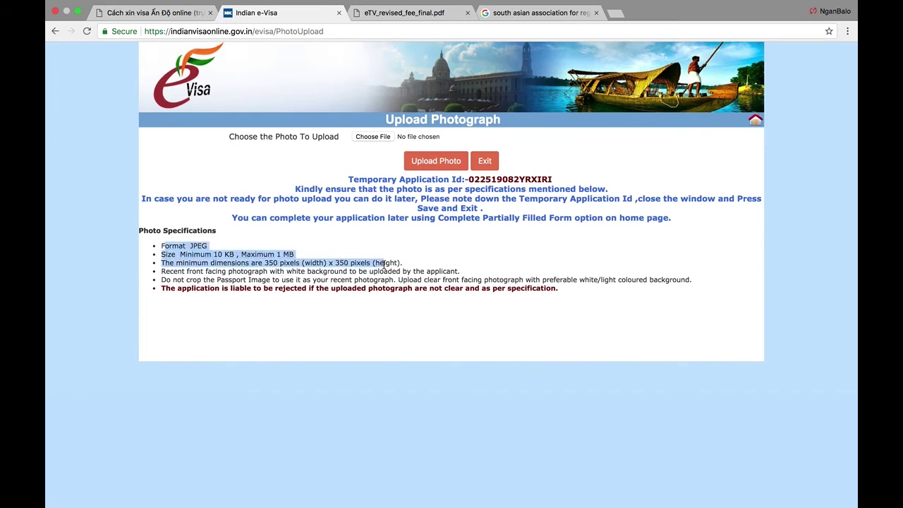
left_click(390, 262)
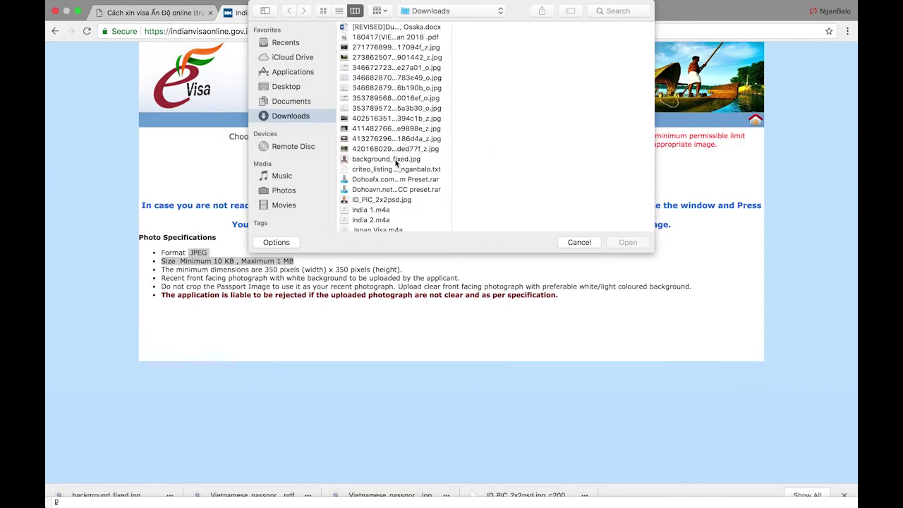
- Upload background_fixed.jpg as the applicant photo, crop and save it, and continue
left_click(395, 161)
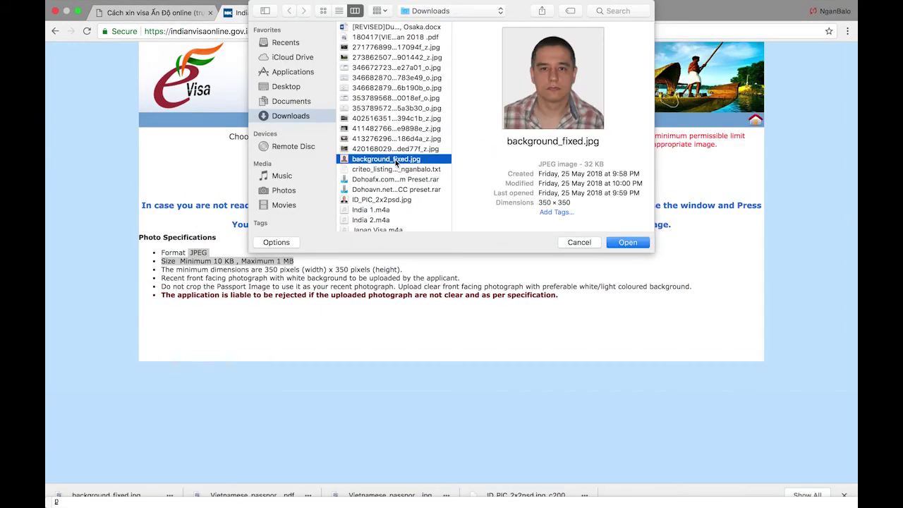
left_click(622, 241)
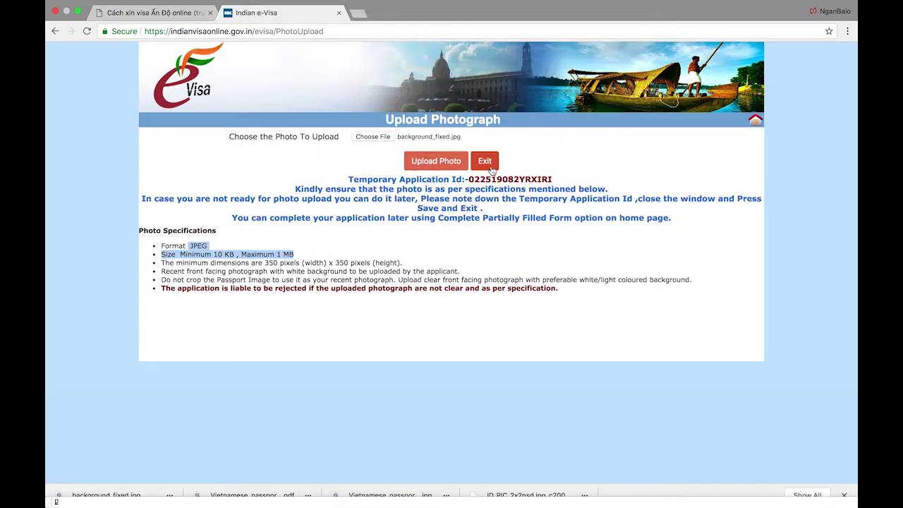
left_click(433, 162)
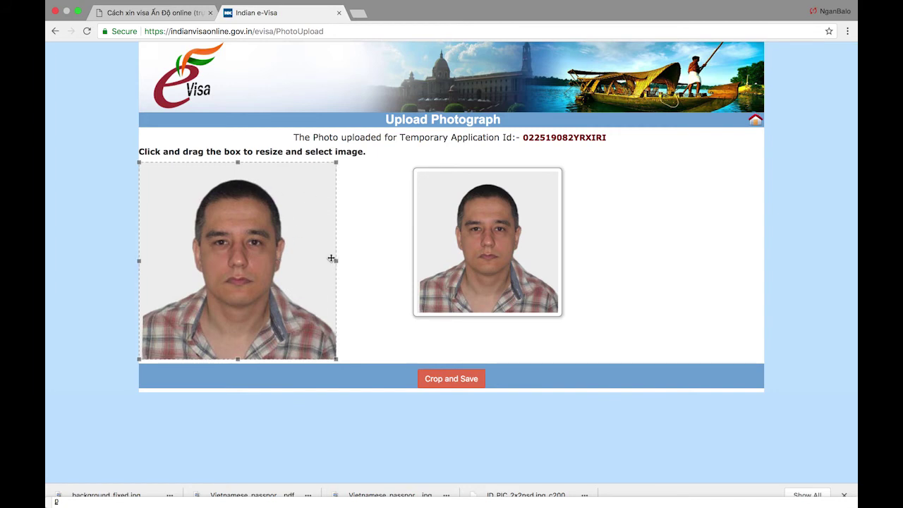
left_click(445, 379)
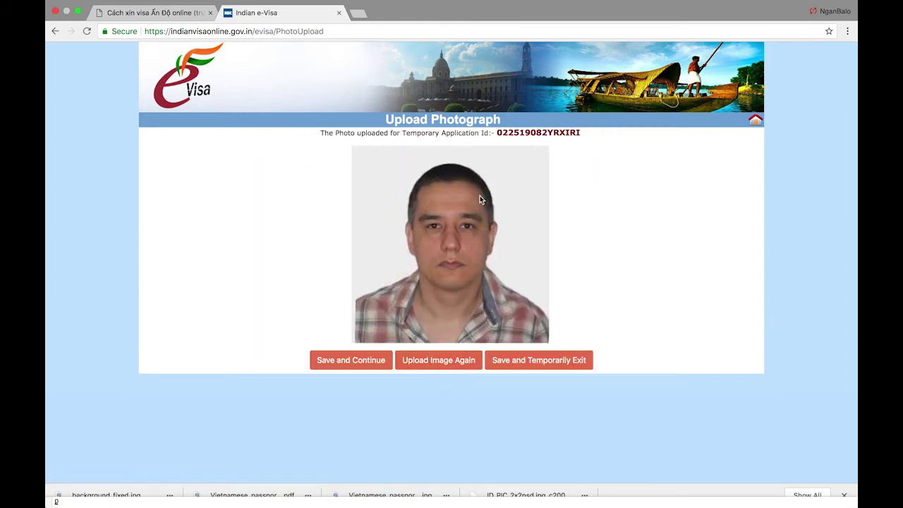
left_click(368, 368)
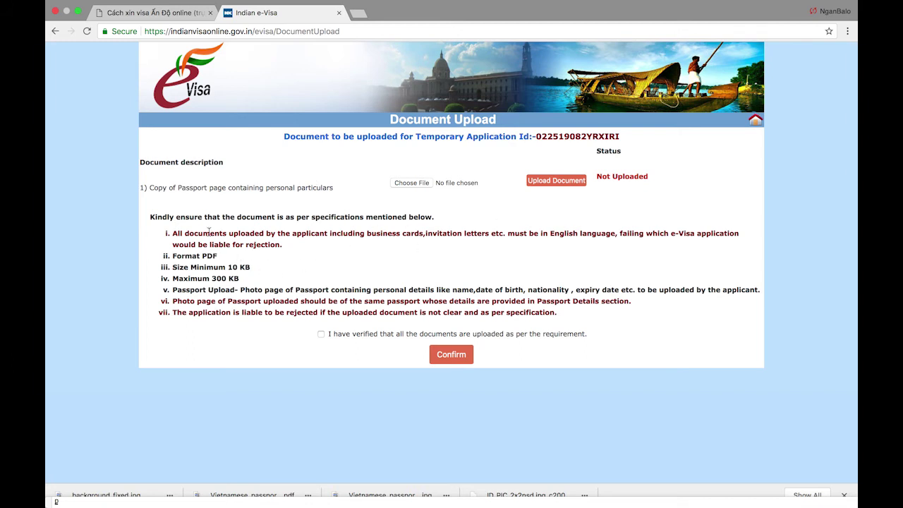
- Highlight the document requirements: English language, PDF format and 10 KB minimum size
left_click_drag(202, 230, 209, 259)
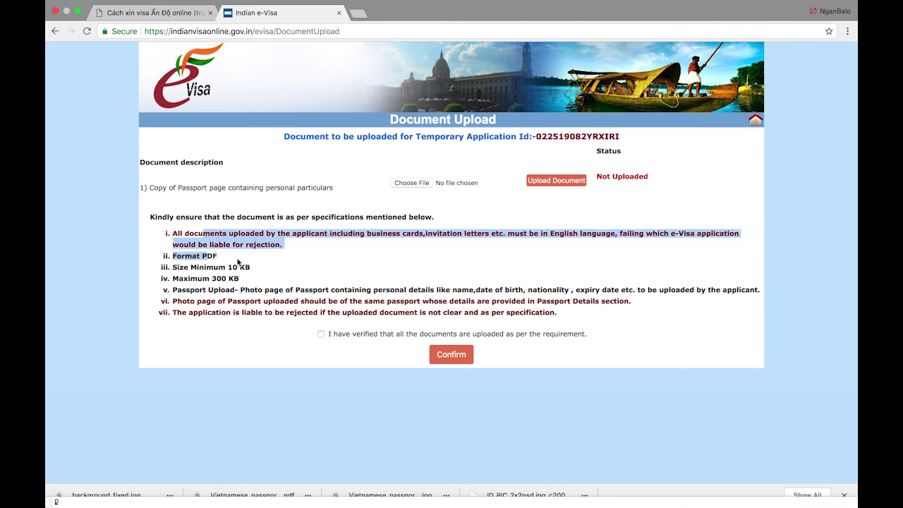
left_click(220, 259)
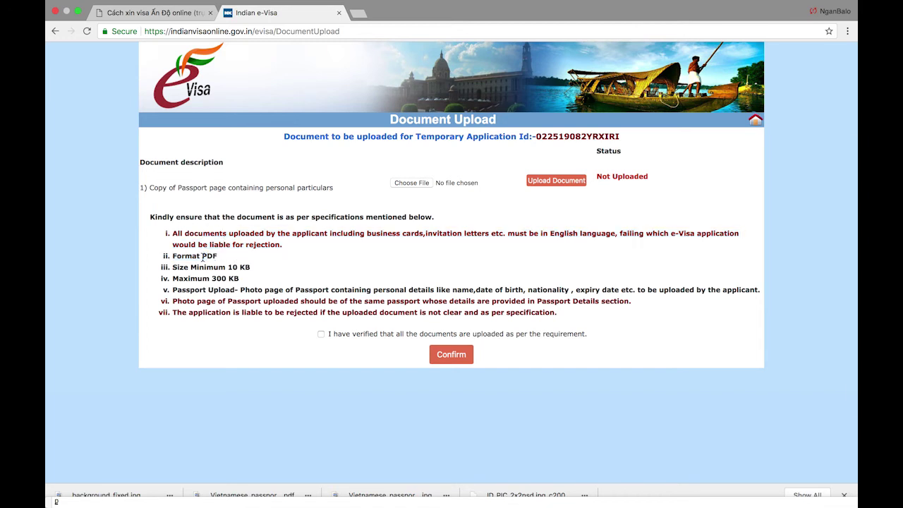
left_click_drag(203, 259, 219, 261)
left_click_drag(228, 266, 248, 270)
left_click(211, 279)
- Select Vietnamese_passport_data_page.pdf as the passport copy file
left_click(419, 184)
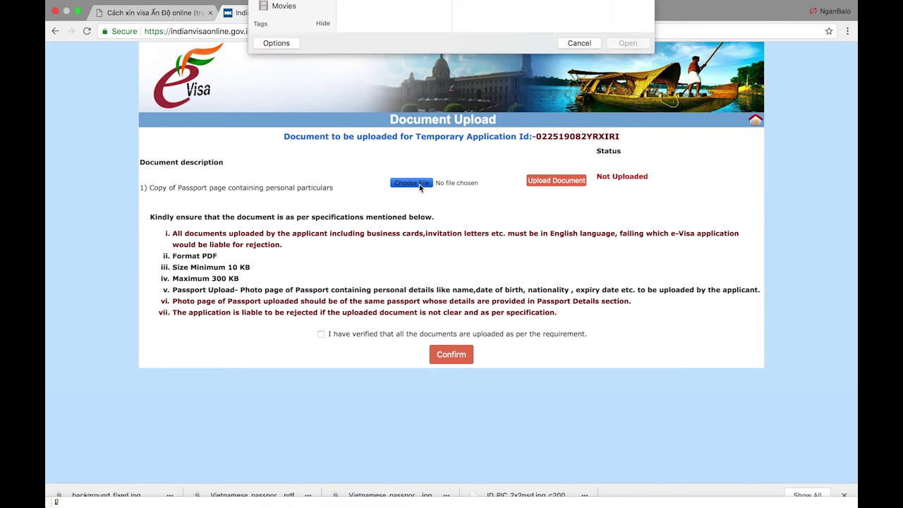
scroll(370, 153, "down", 3)
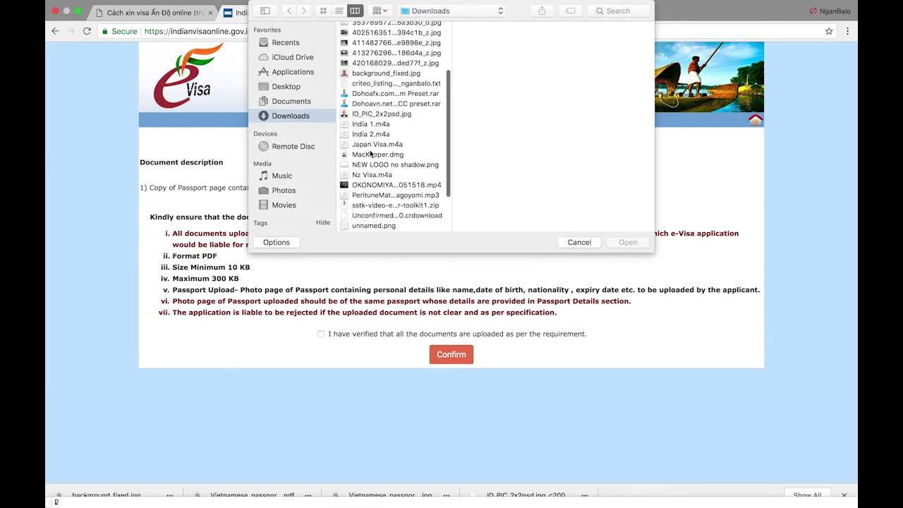
scroll(371, 153, "down", 3)
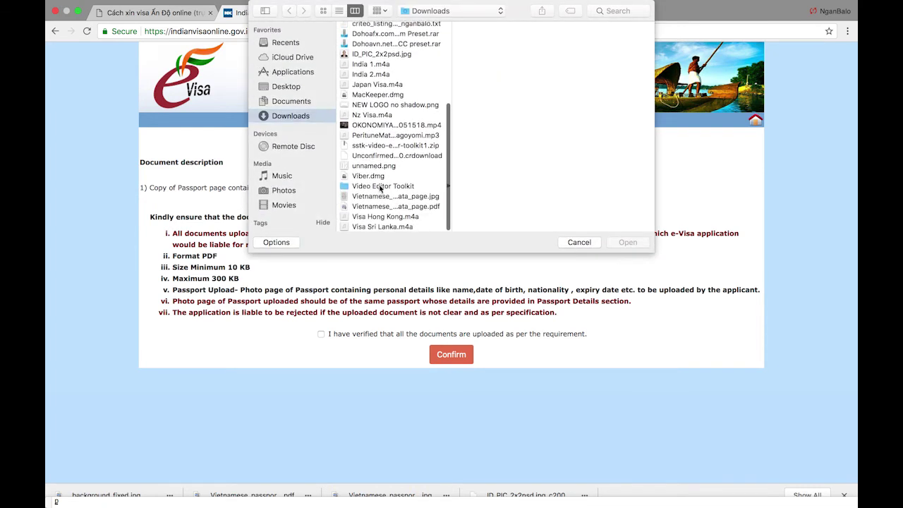
left_click(384, 207)
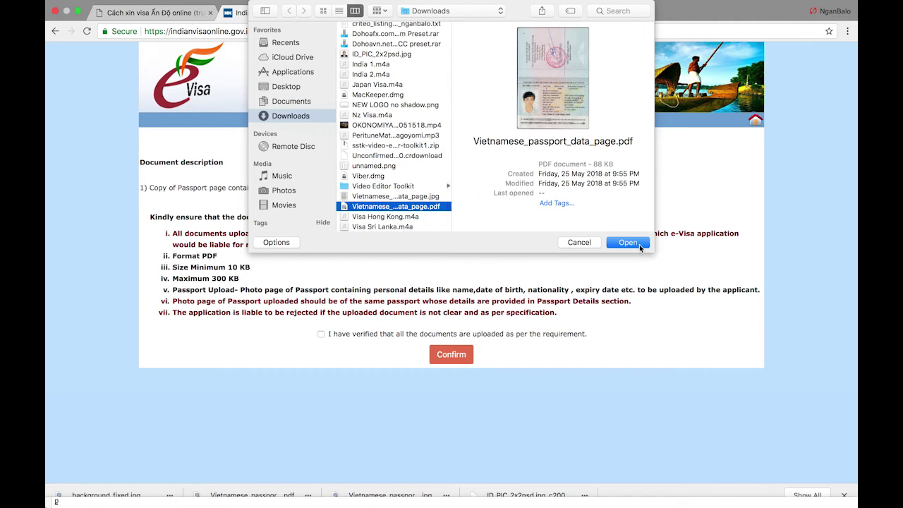
left_click(634, 243)
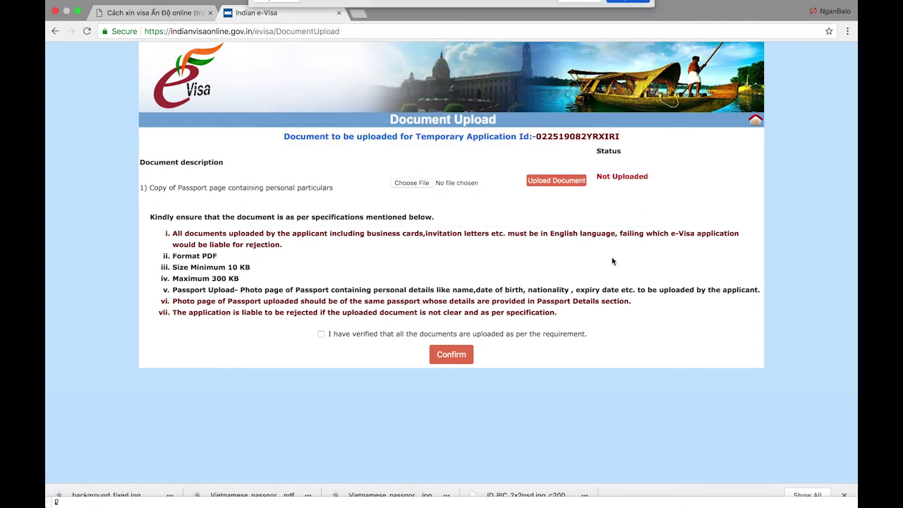
- Tick the documents-verified box, dismiss the upload-required warnings, and upload the passport PDF
left_click(321, 334)
left_click(451, 354)
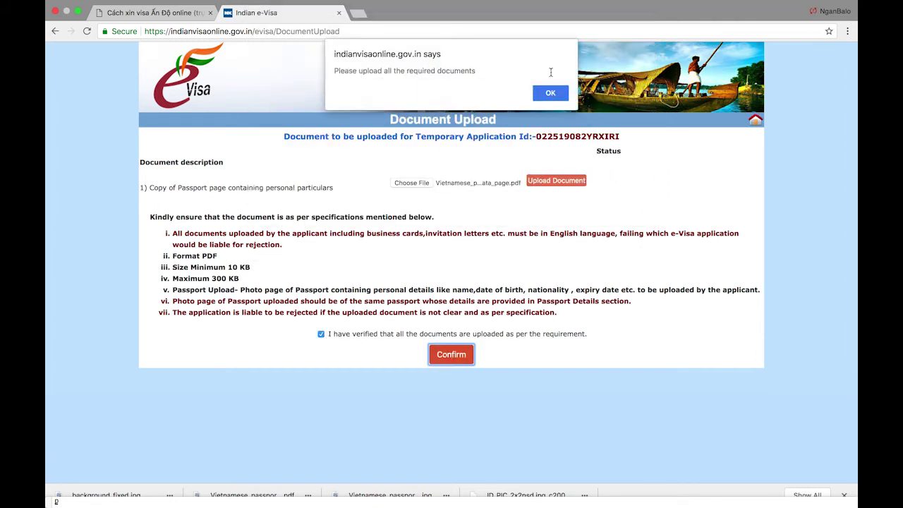
left_click(550, 93)
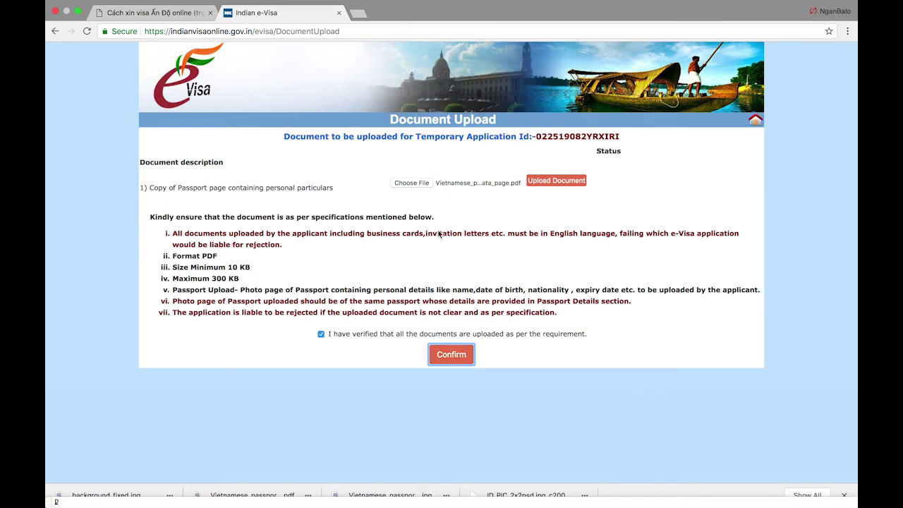
left_click(449, 355)
left_click(549, 93)
left_click(556, 181)
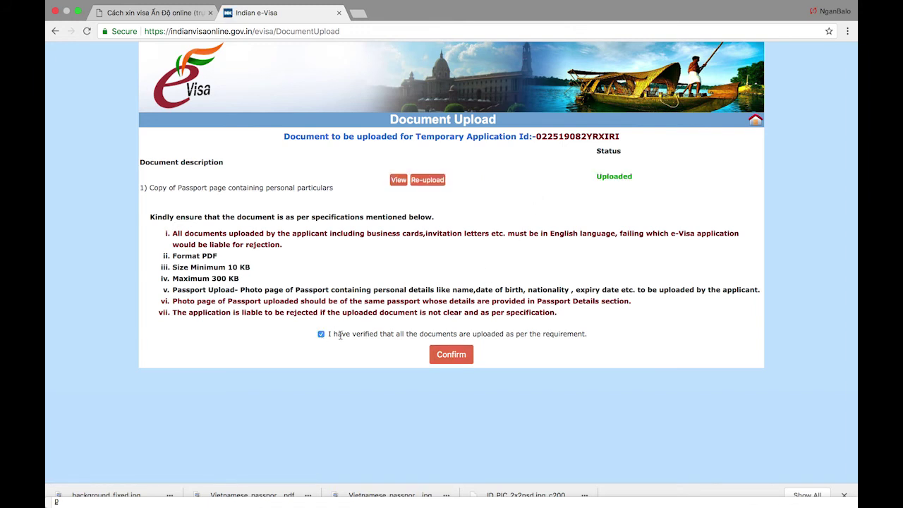
- Confirm the documents, review the Confirm Details page, and choose Verified and Continue
left_click(450, 354)
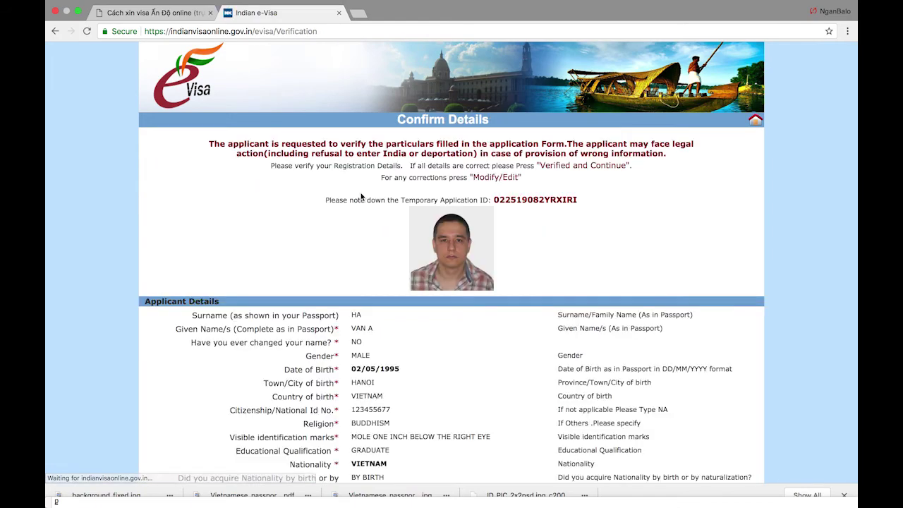
scroll(379, 242, "down", 2)
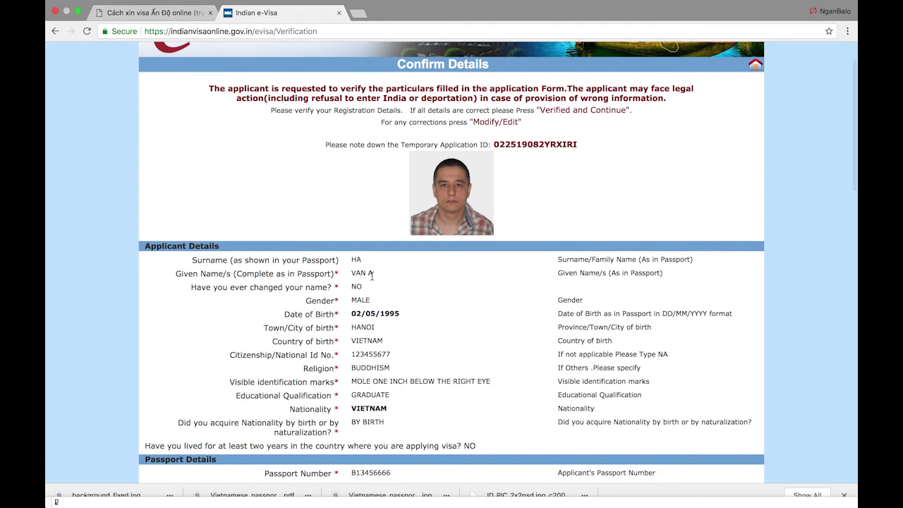
scroll(379, 241, "down", 1)
scroll(406, 214, "down", 15)
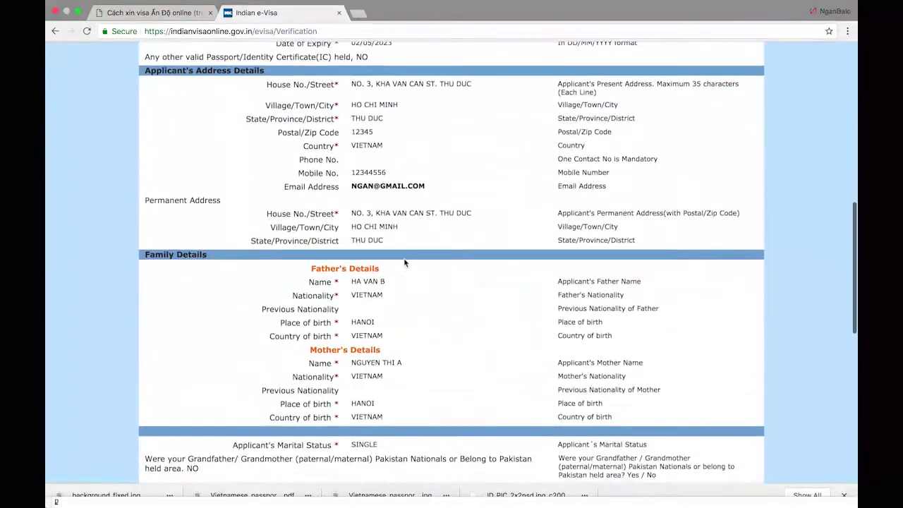
scroll(404, 262, "down", 5)
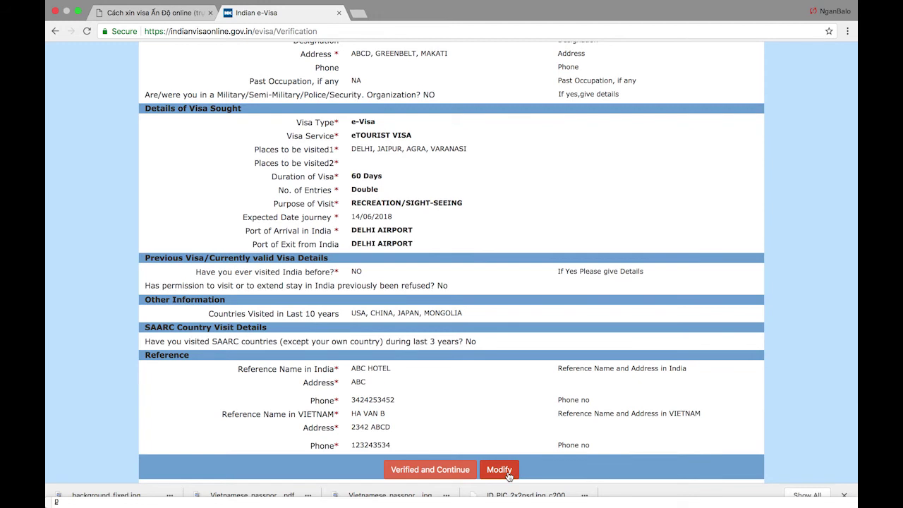
left_click(429, 470)
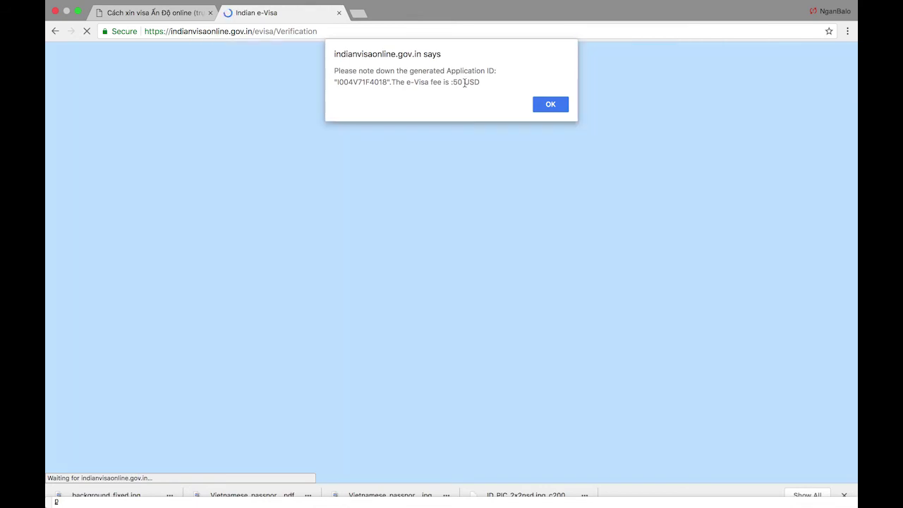
- Acknowledge the fee notice, choose Pay Now, and continue through the Sbi e-pay gateway
left_click(562, 107)
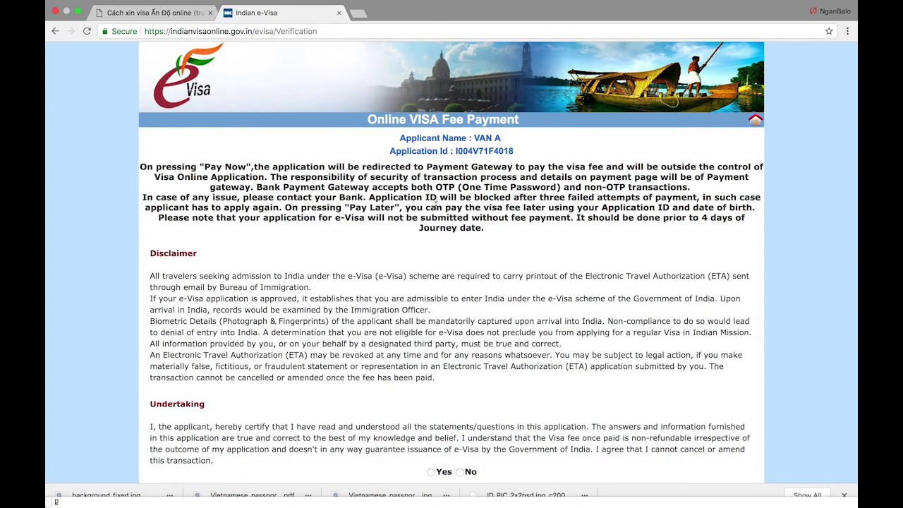
scroll(392, 256, "down", 2)
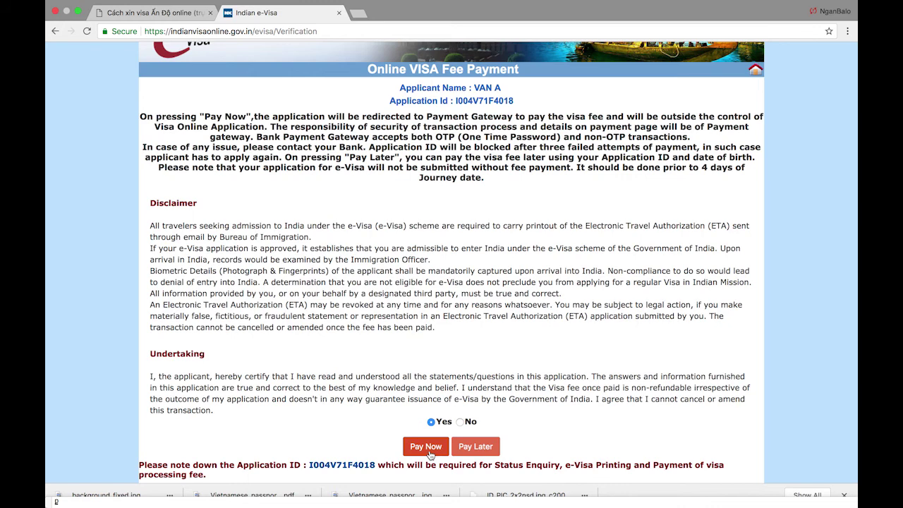
left_click(431, 447)
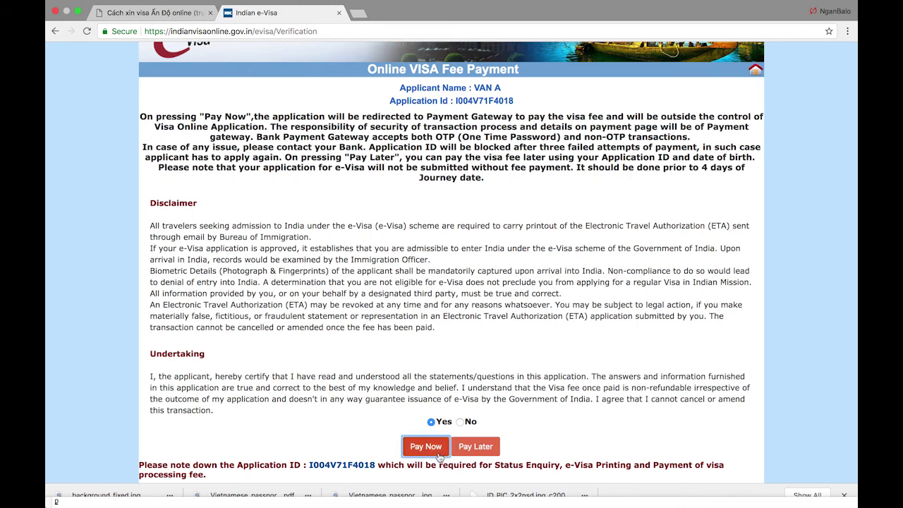
scroll(345, 419, "down", 1)
left_click(431, 467)
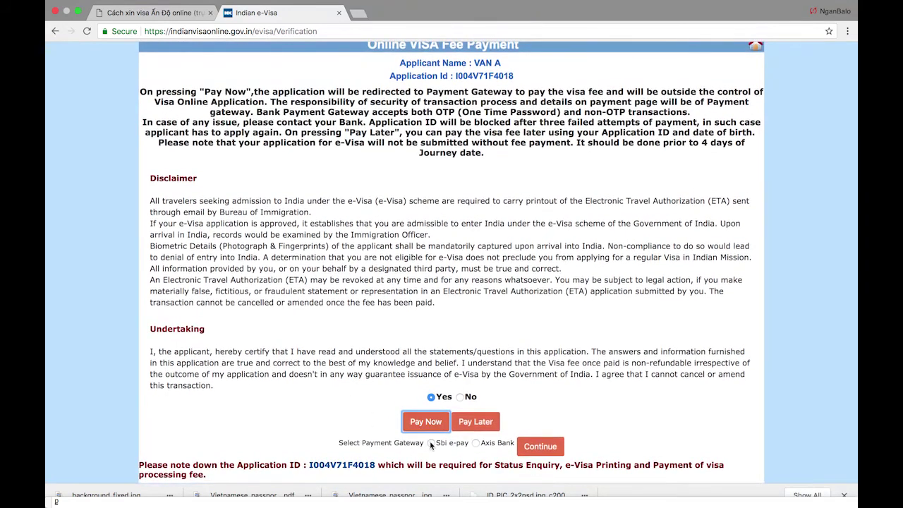
left_click(540, 447)
left_click(550, 162)
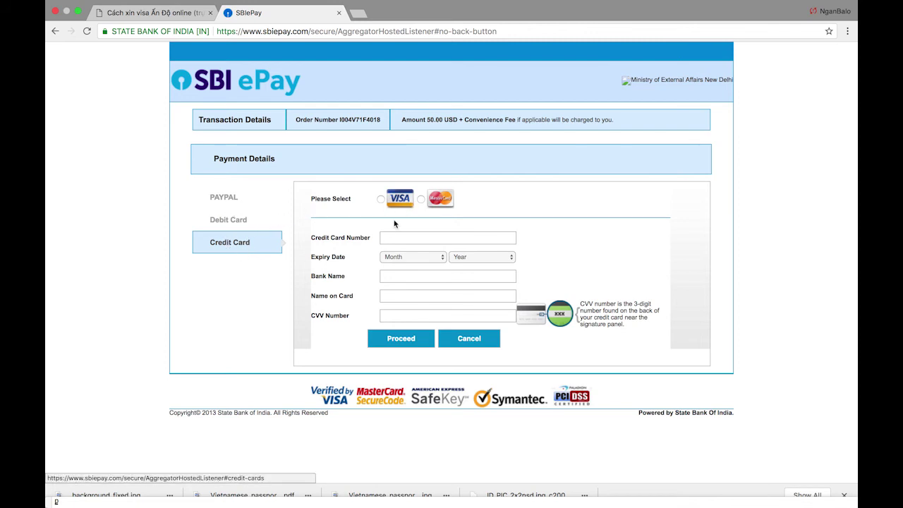
- Compare the Debit Card, Credit Card and PAYPAL forms, then choose Pay with PayPal
left_click(226, 222)
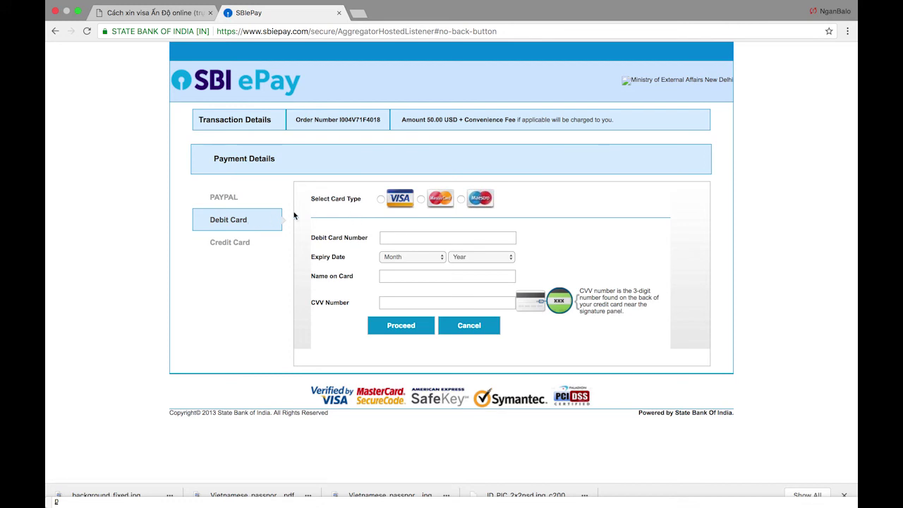
left_click(243, 197)
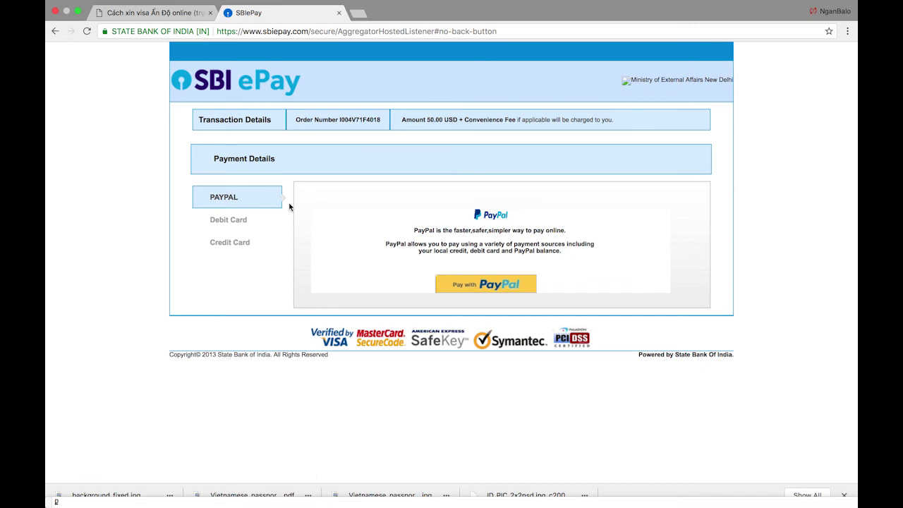
left_click(254, 251)
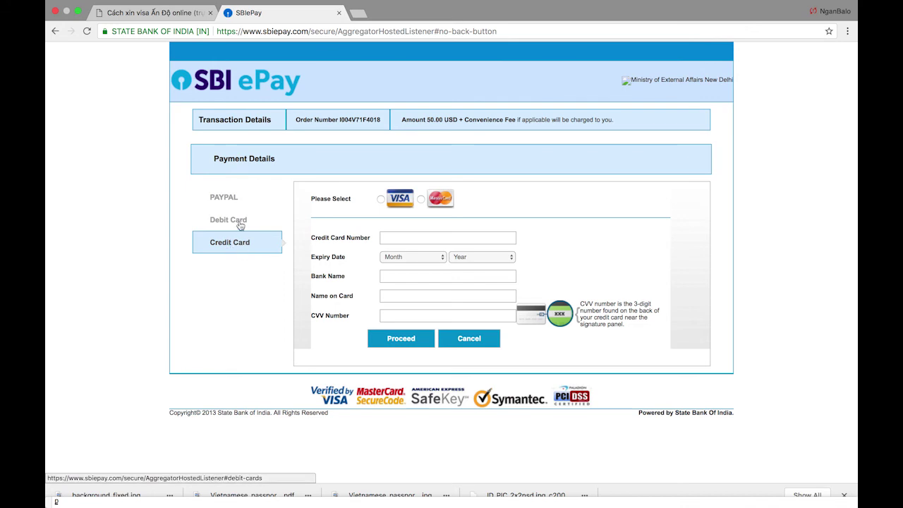
left_click(239, 224)
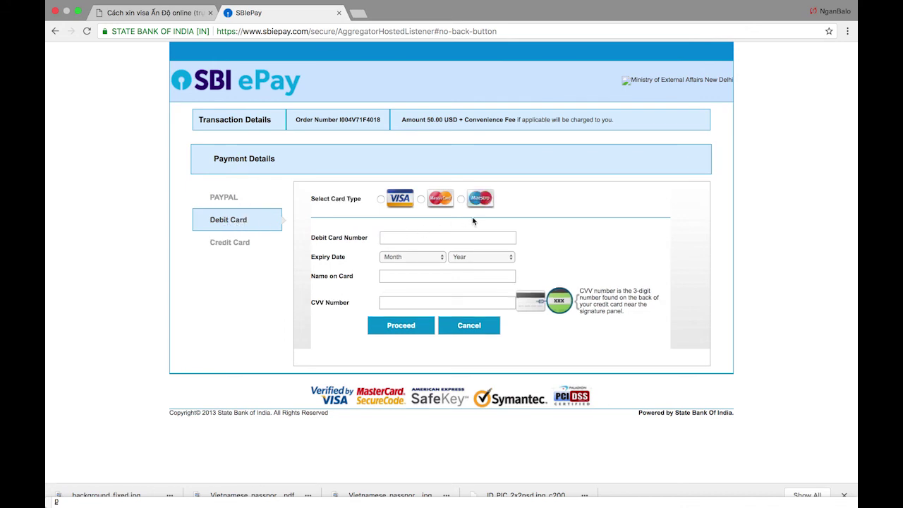
left_click(243, 243)
left_click(226, 197)
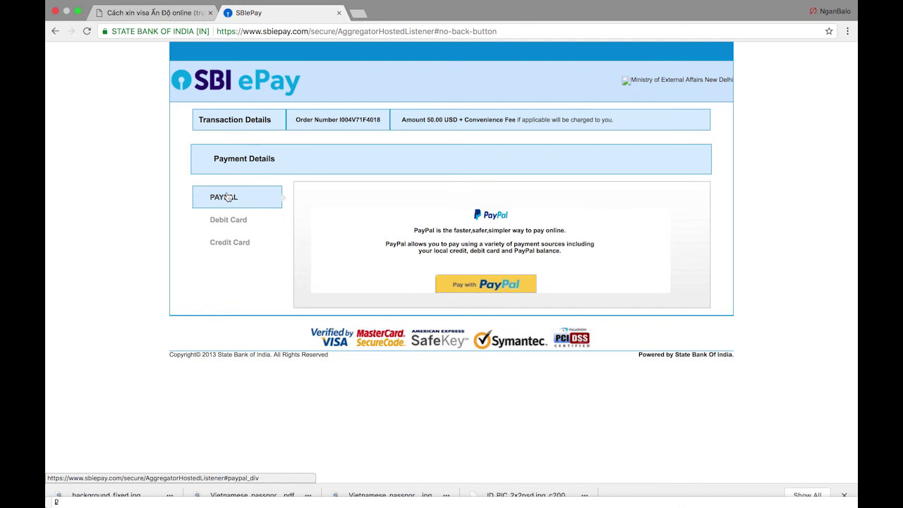
left_click(482, 284)
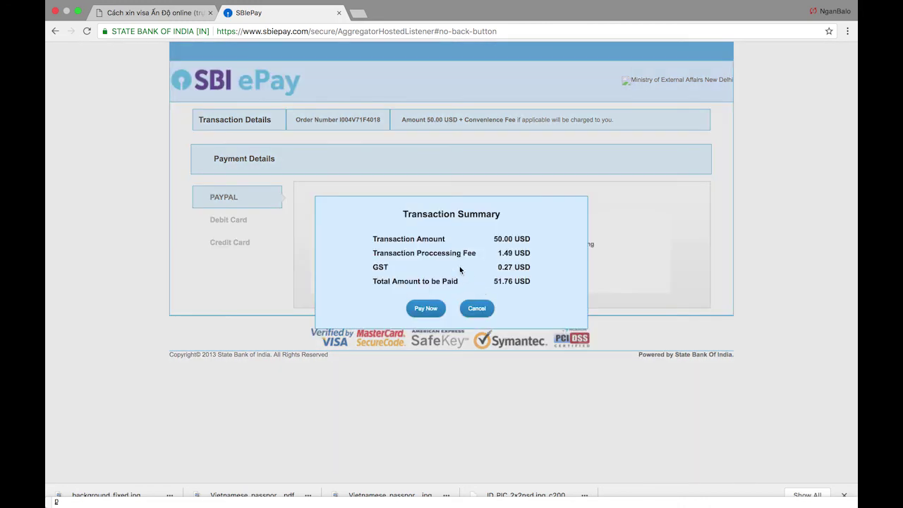
- Check the processing fee and confirm paying the 51.76 USD total
left_click_drag(498, 254, 524, 257)
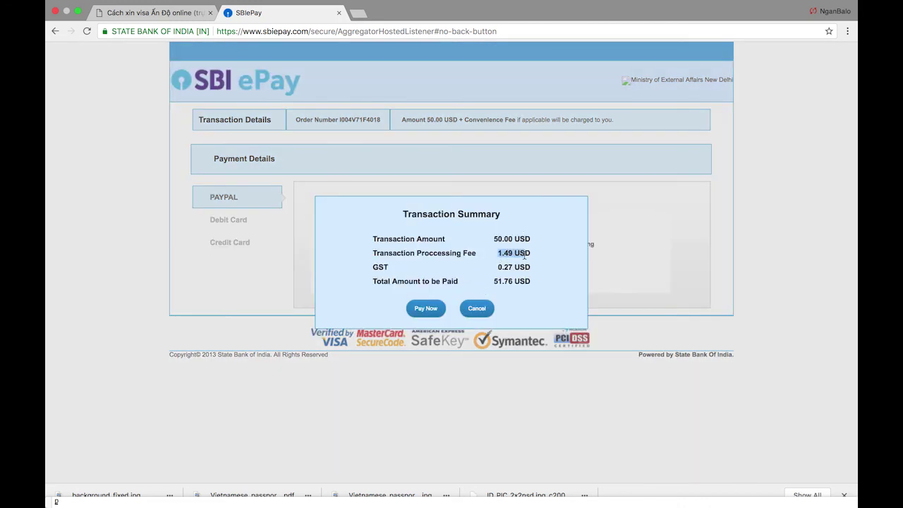
left_click(433, 311)
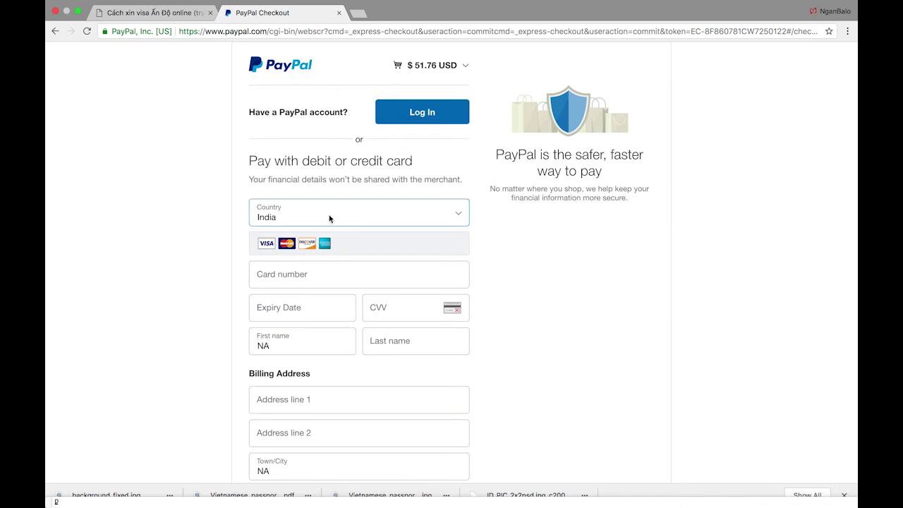
- Review the PayPal card form and keep India as the billing country
scroll(329, 214, "down", 2)
scroll(341, 181, "up", 4)
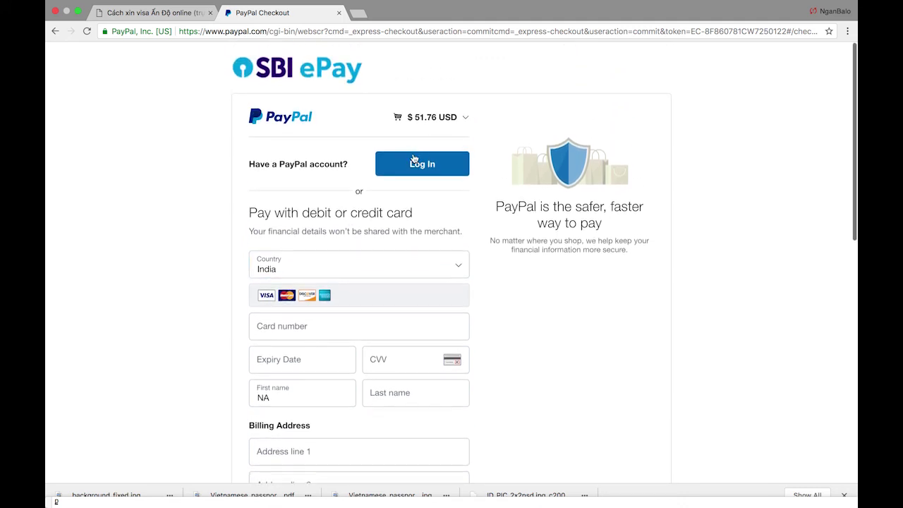
scroll(357, 249, "down", 8)
scroll(346, 197, "up", 4)
left_click_drag(310, 87, 381, 88)
left_click(330, 93)
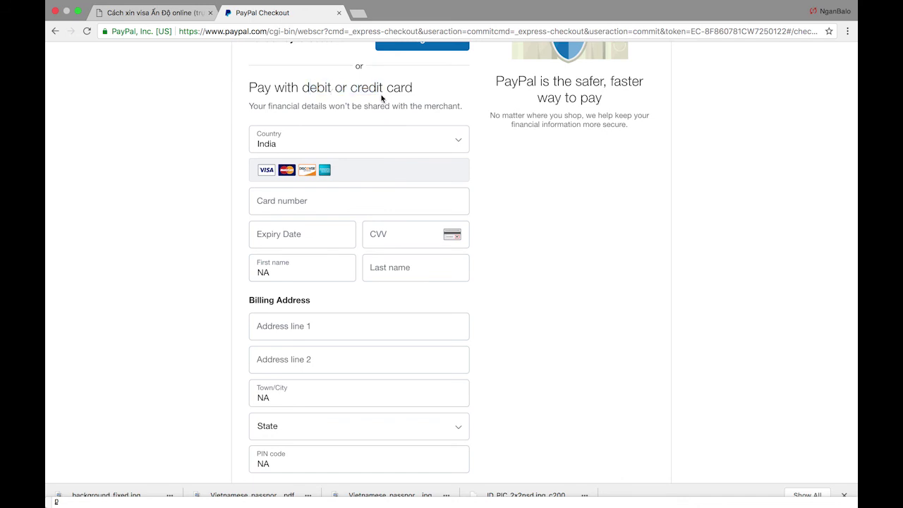
left_click(355, 136)
left_click(491, 124)
- Choose 'No, I don't want an account now', then return to the visa guide tab
scroll(423, 183, "up", 3)
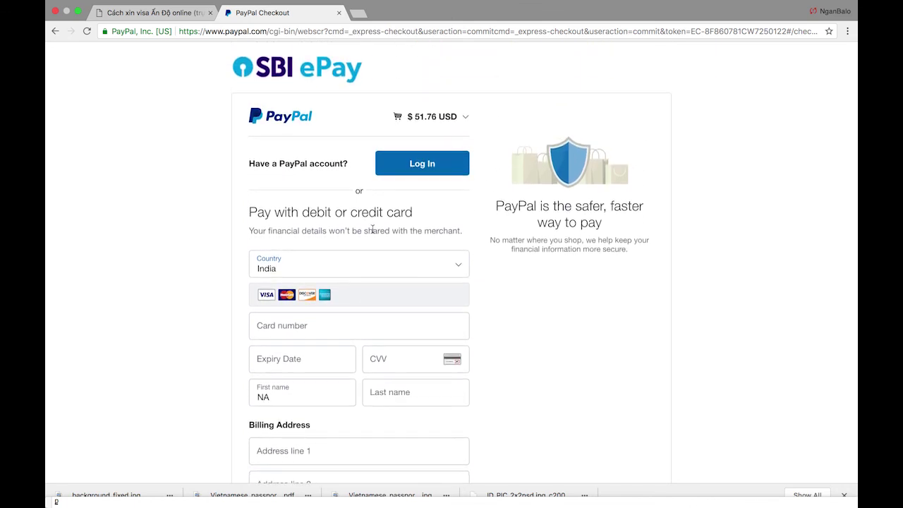
scroll(371, 229, "down", 1)
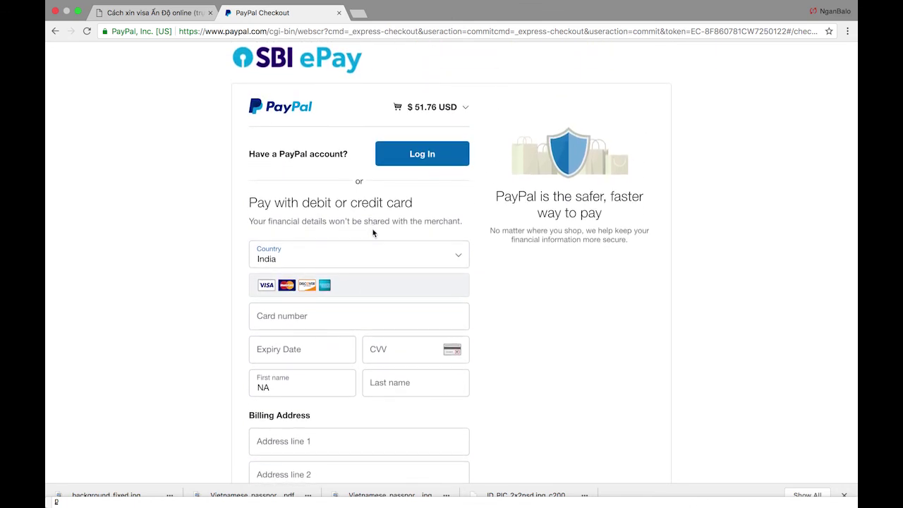
scroll(377, 204, "down", 1)
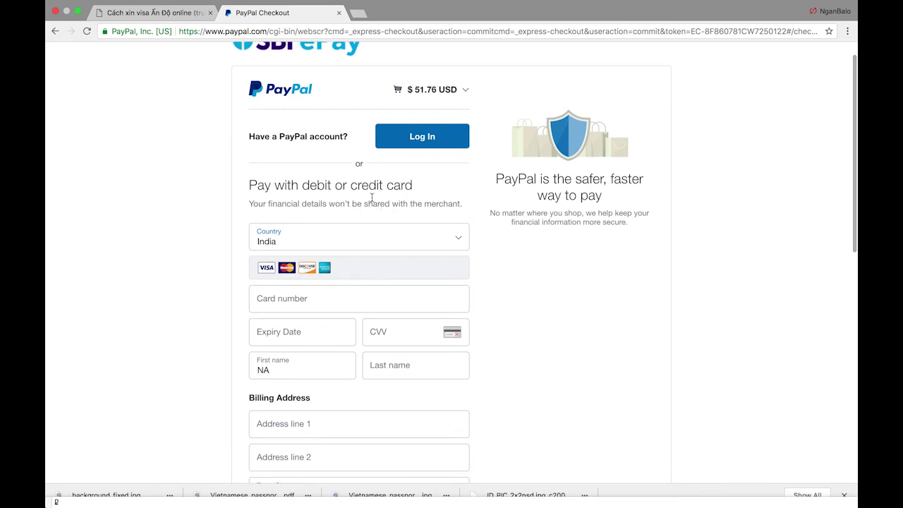
scroll(301, 186, "down", 10)
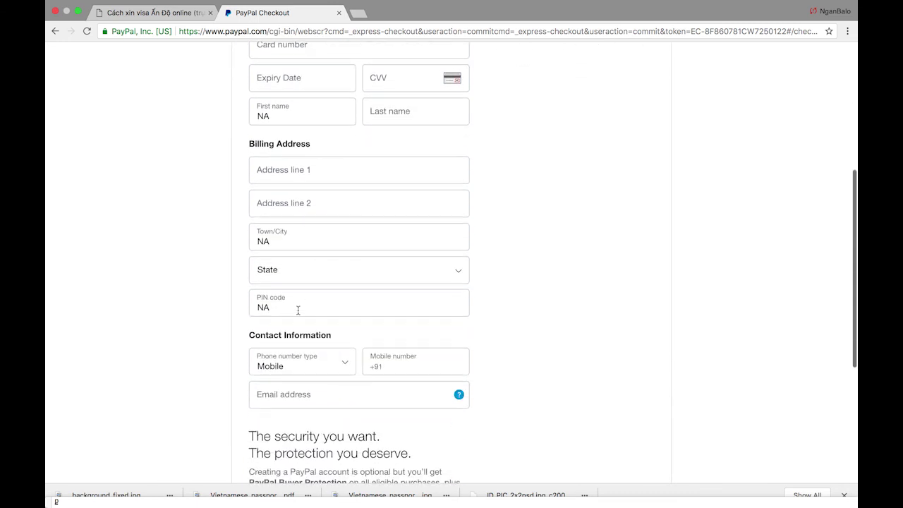
scroll(297, 310, "down", 2)
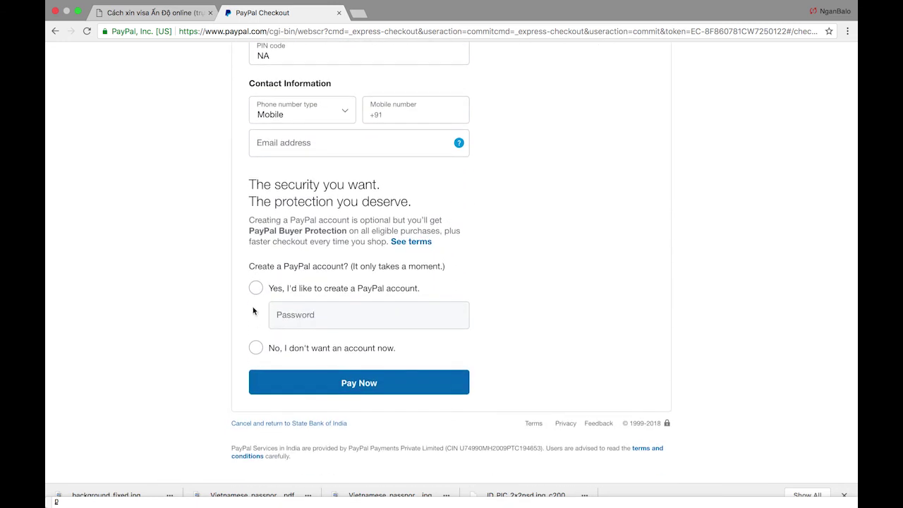
left_click(256, 349)
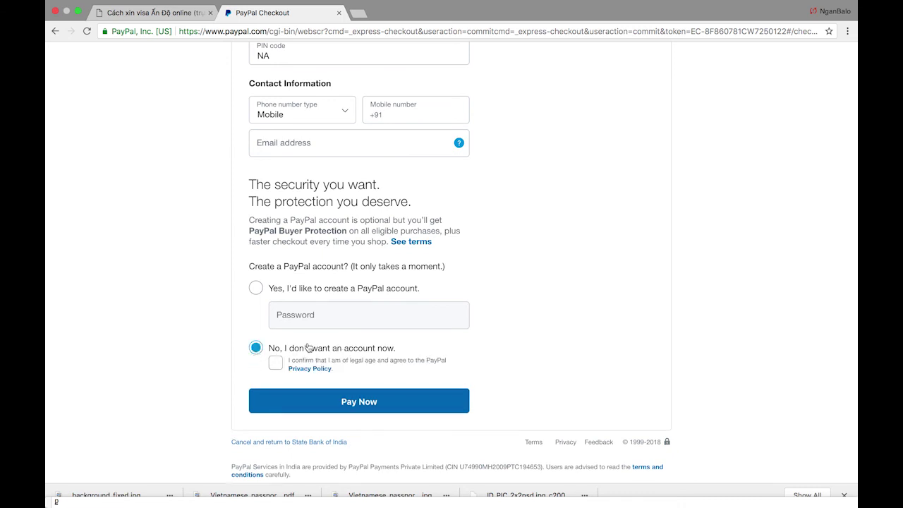
scroll(326, 280, "up", 5)
scroll(325, 281, "down", 5)
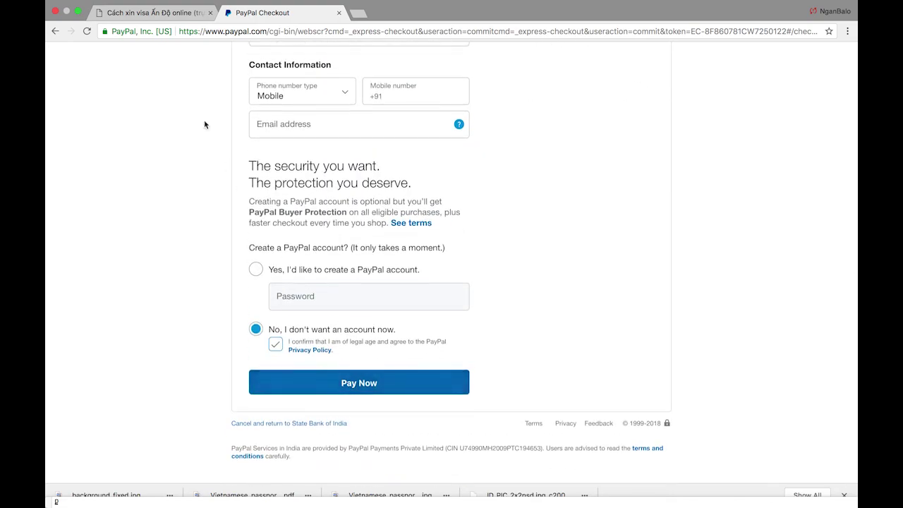
left_click(193, 14)
scroll(327, 185, "up", 15)
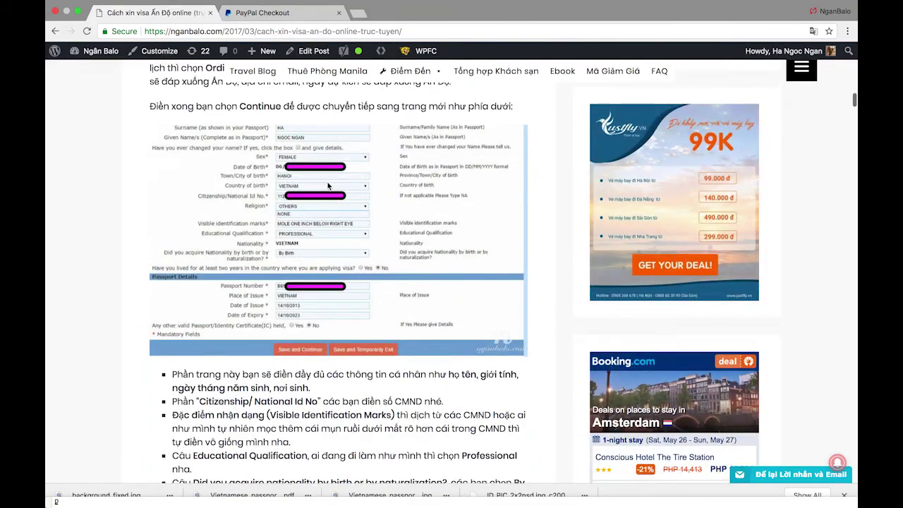
scroll(327, 185, "down", 15)
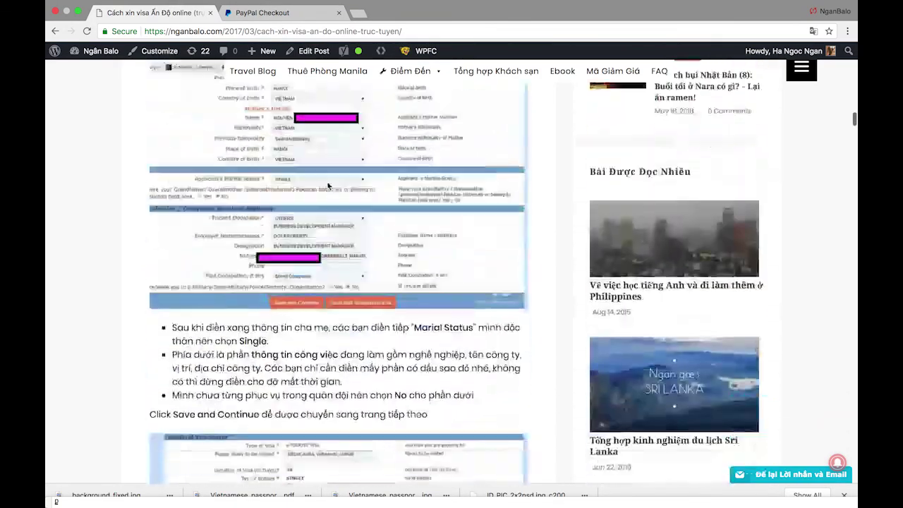
scroll(327, 185, "down", 20)
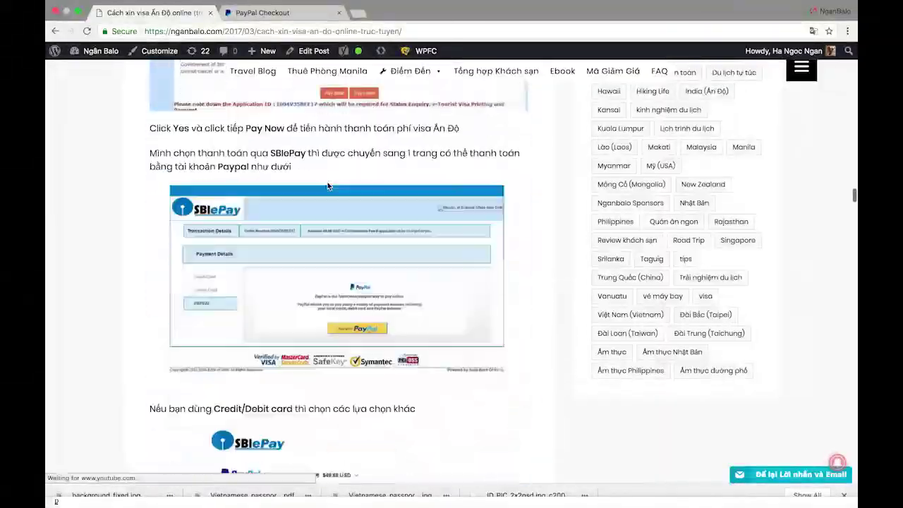
scroll(411, 234, "up", 3)
scroll(410, 234, "down", 2)
scroll(410, 234, "up", 15)
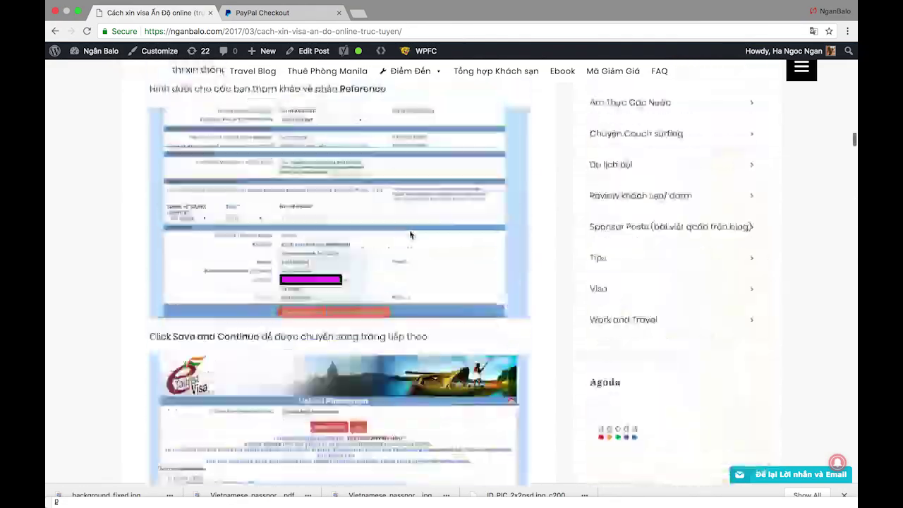
scroll(410, 234, "up", 20)
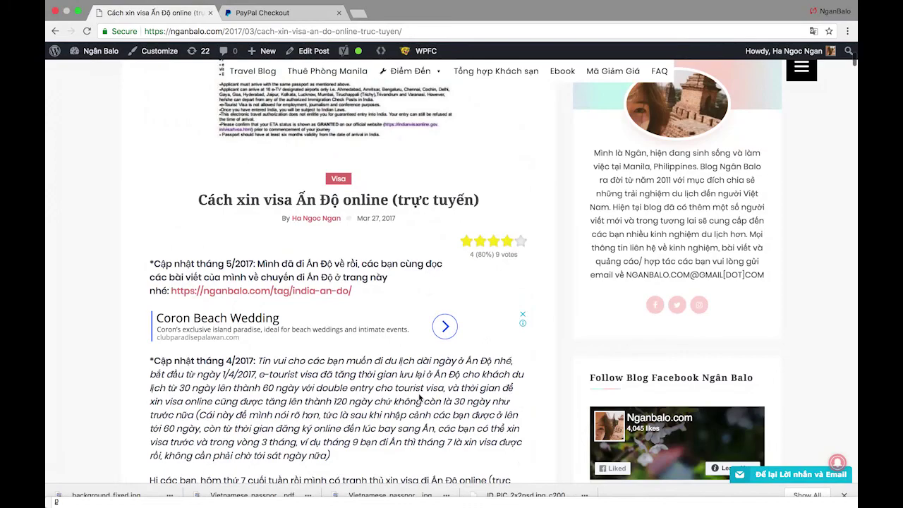